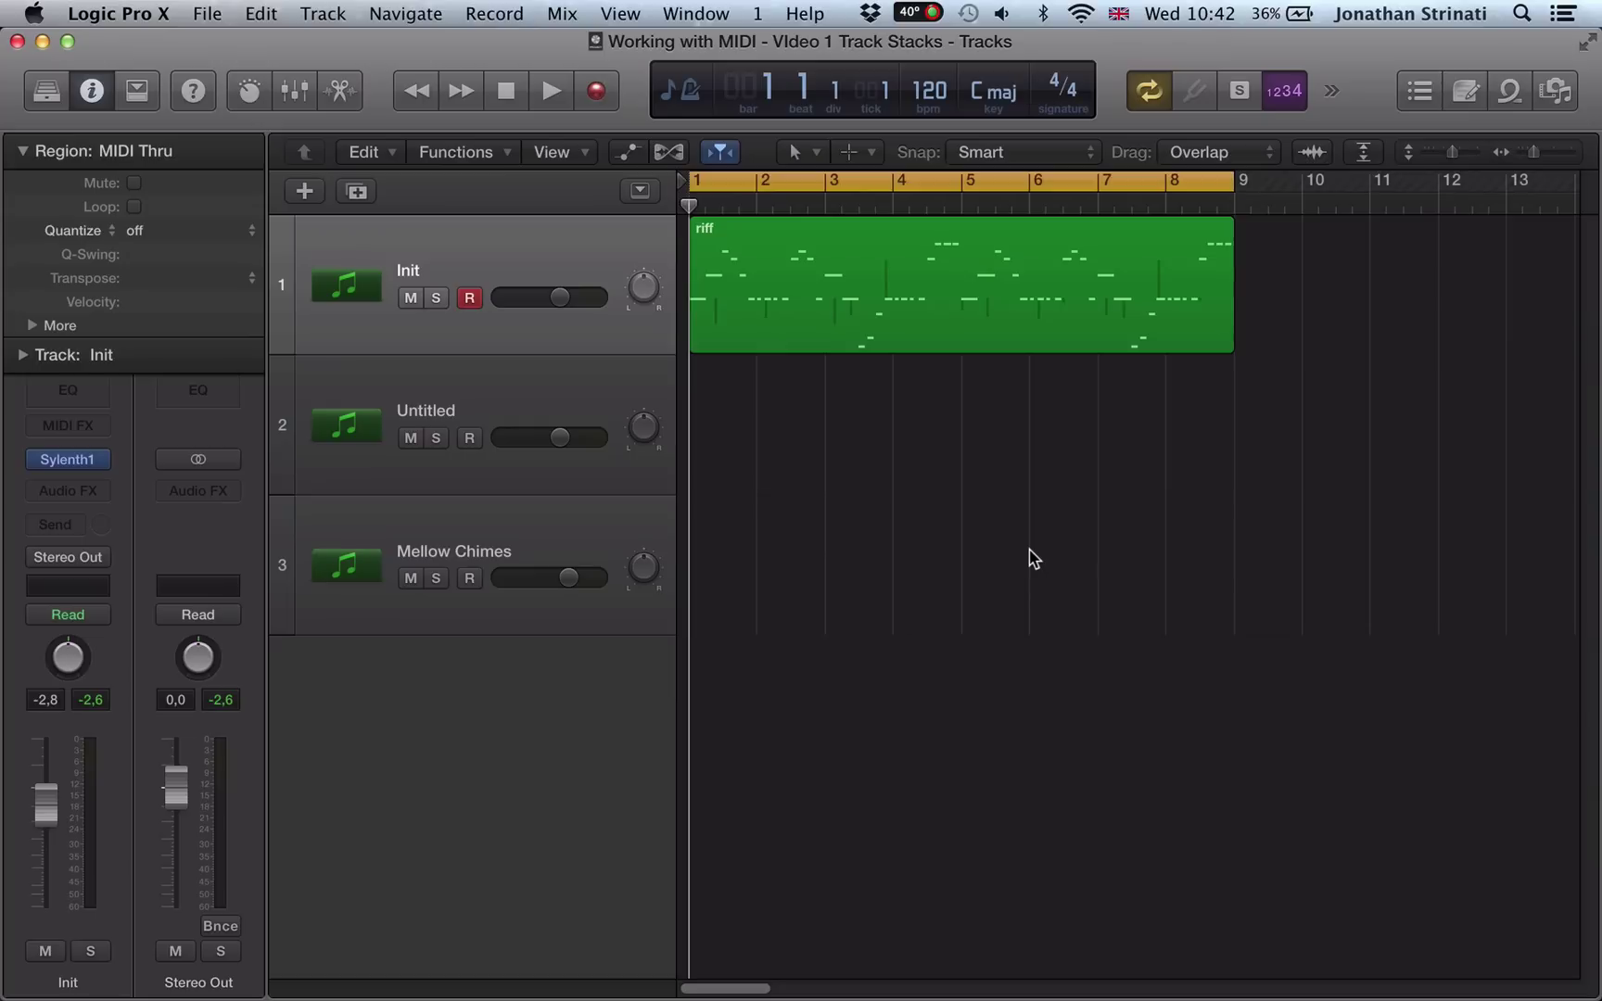
# Select the Init track and open its Sylenth1 instrument plug-in window.
pyautogui.click(854, 320)
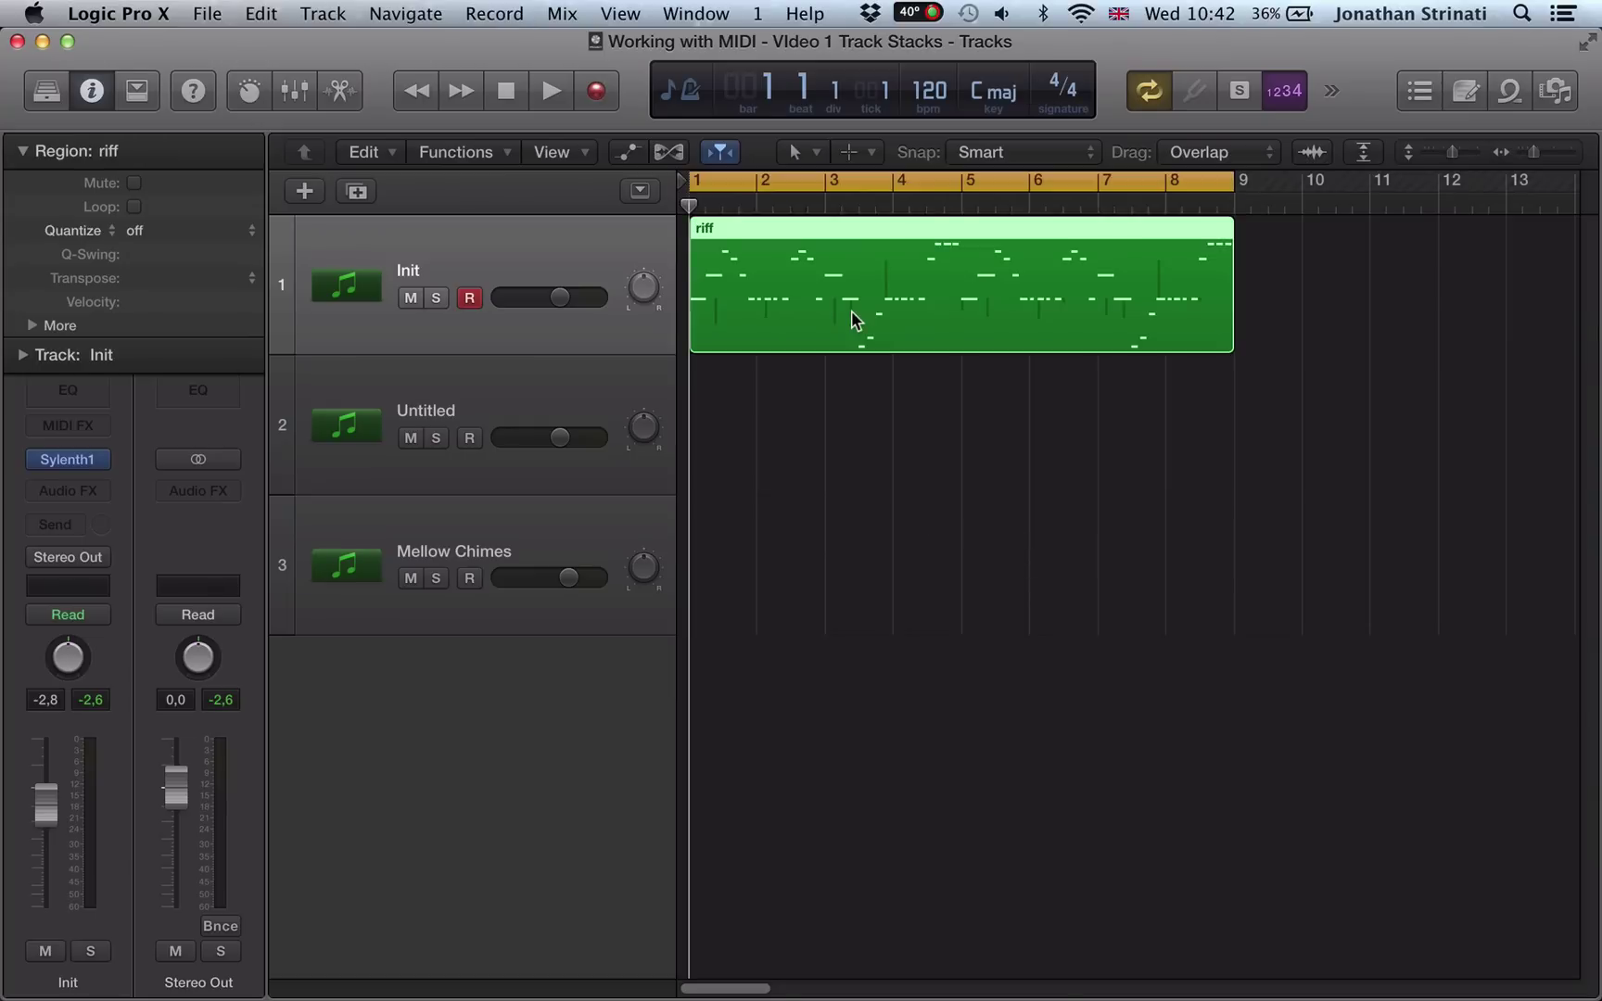
pyautogui.click(583, 406)
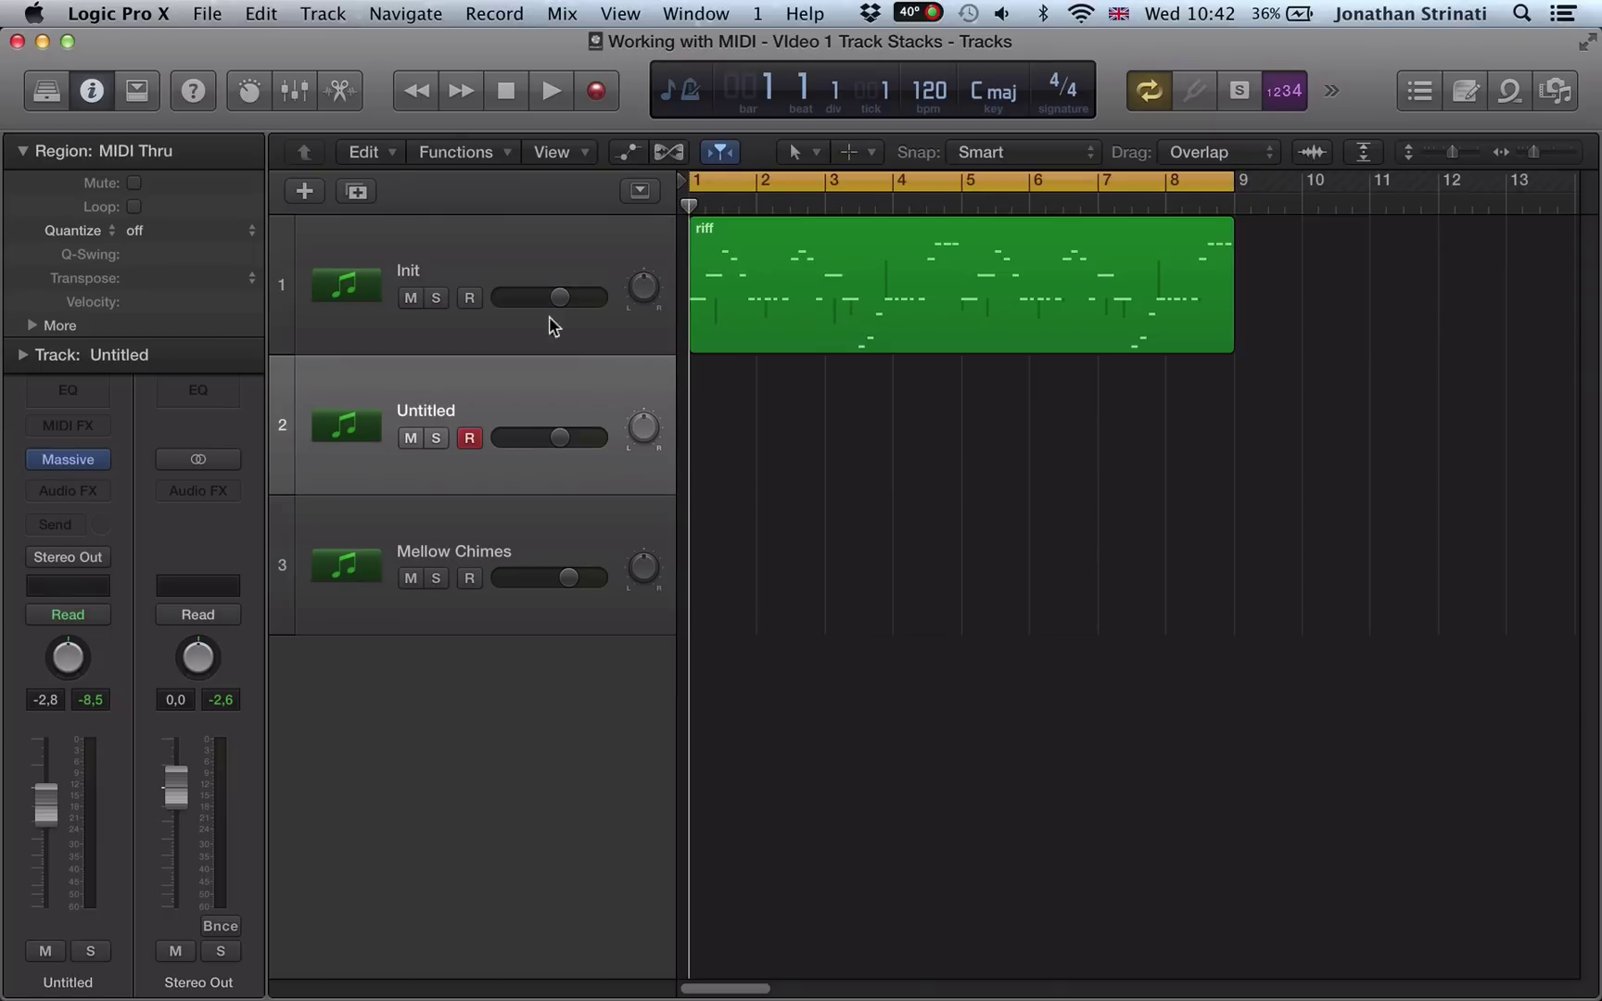
pyautogui.click(539, 267)
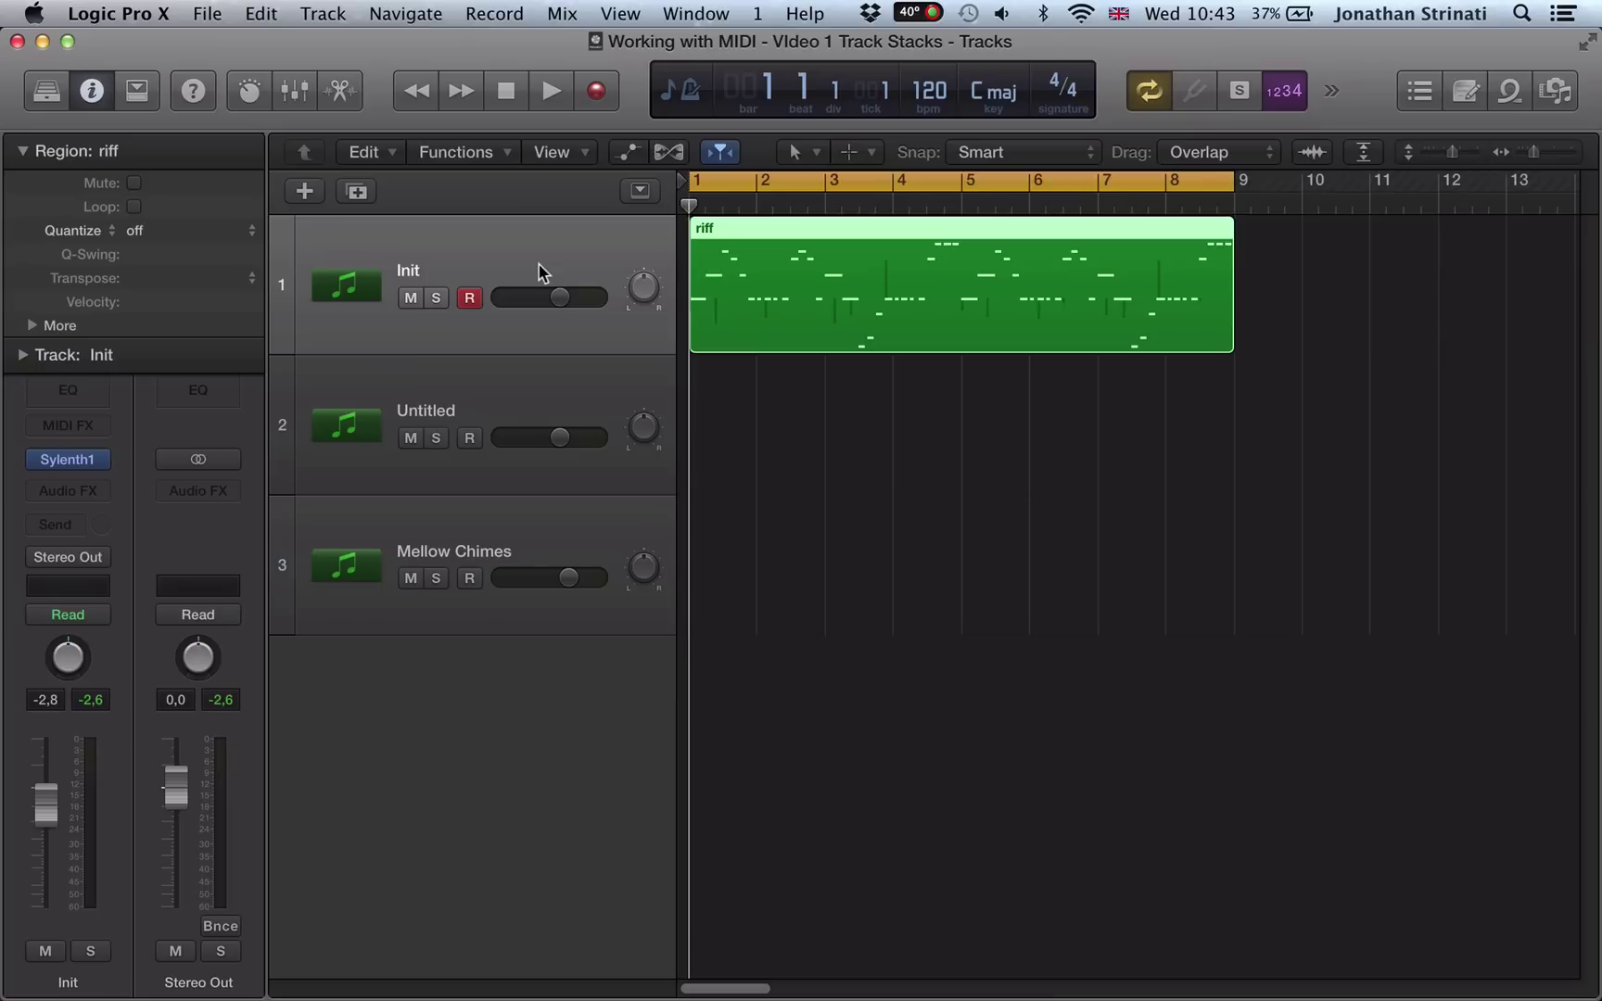
pyautogui.click(518, 397)
pyautogui.click(504, 271)
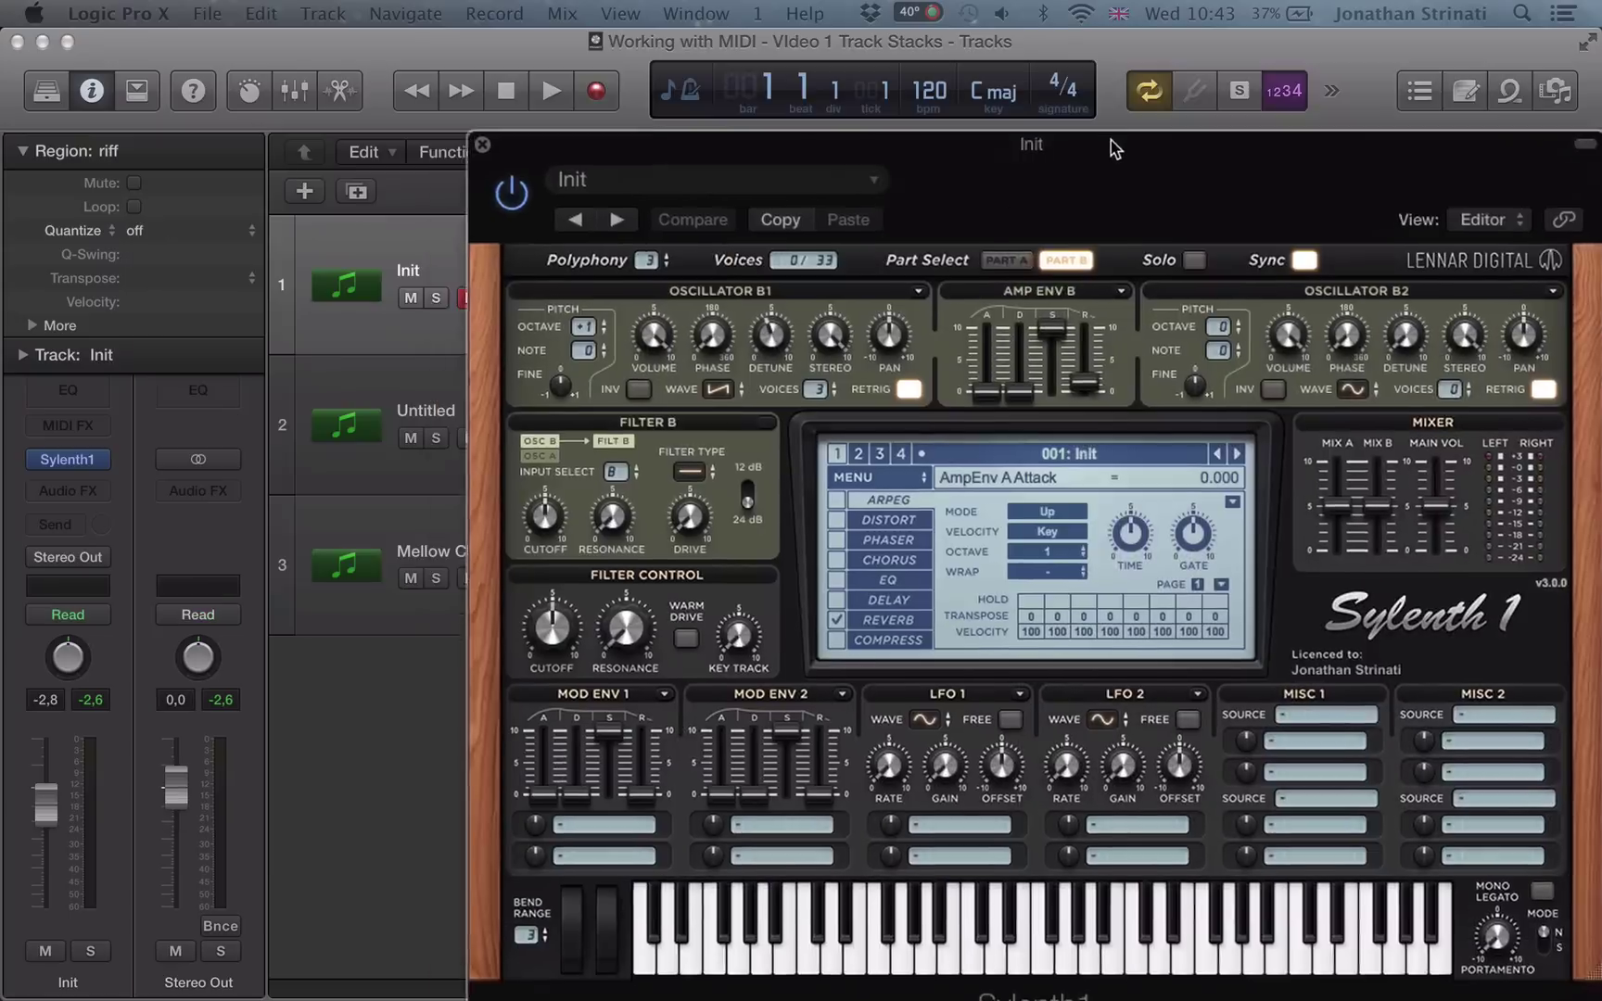
# View Sylenth1's Part A settings, then close the Sylenth1 window.
pyautogui.moveTo(1112, 147); pyautogui.dragTo(778, 33)
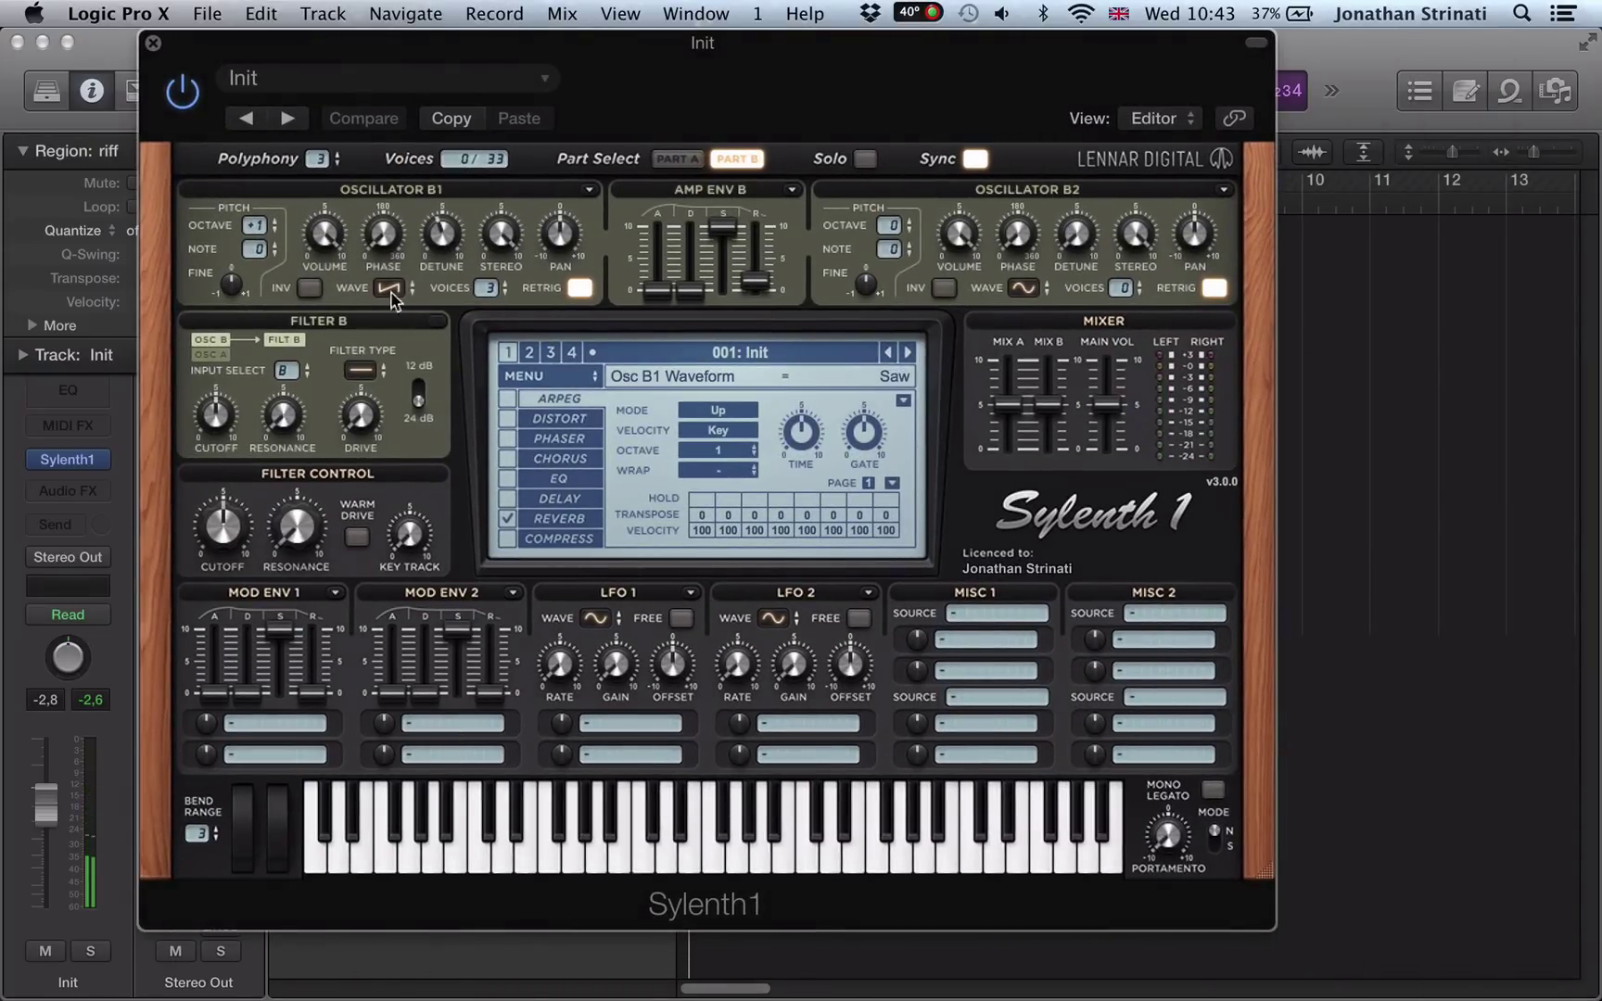
pyautogui.click(678, 162)
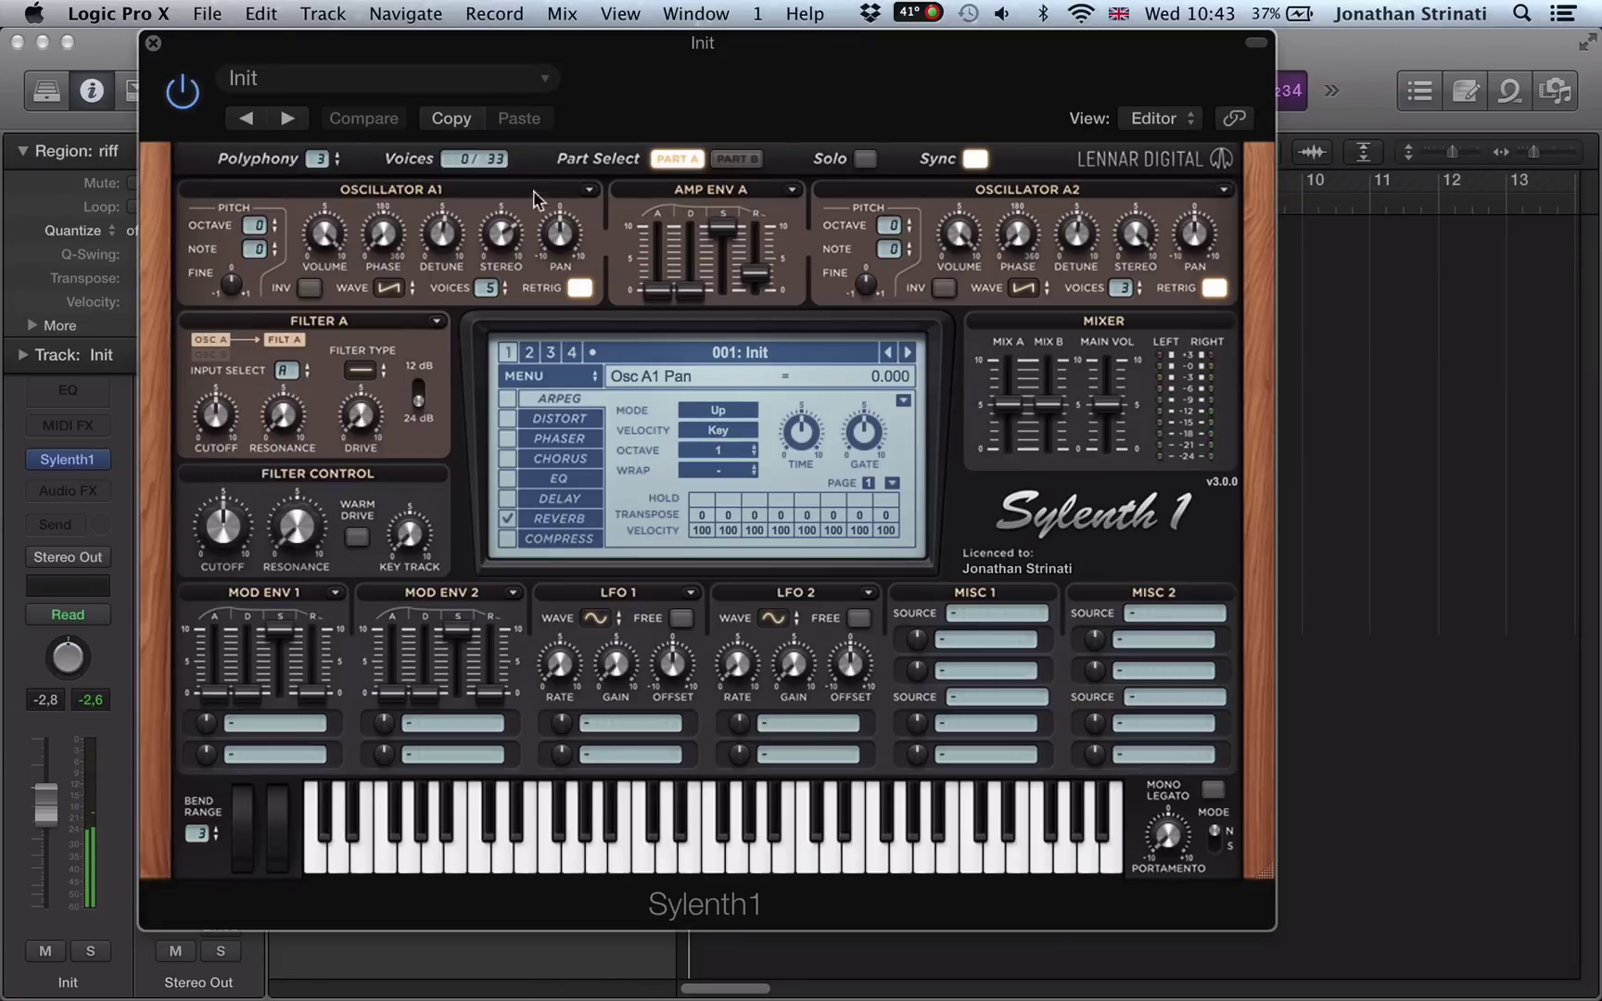
pyautogui.click(154, 44)
# Open the Massive instrument on the Untitled track, then close it.
pyautogui.click(436, 408)
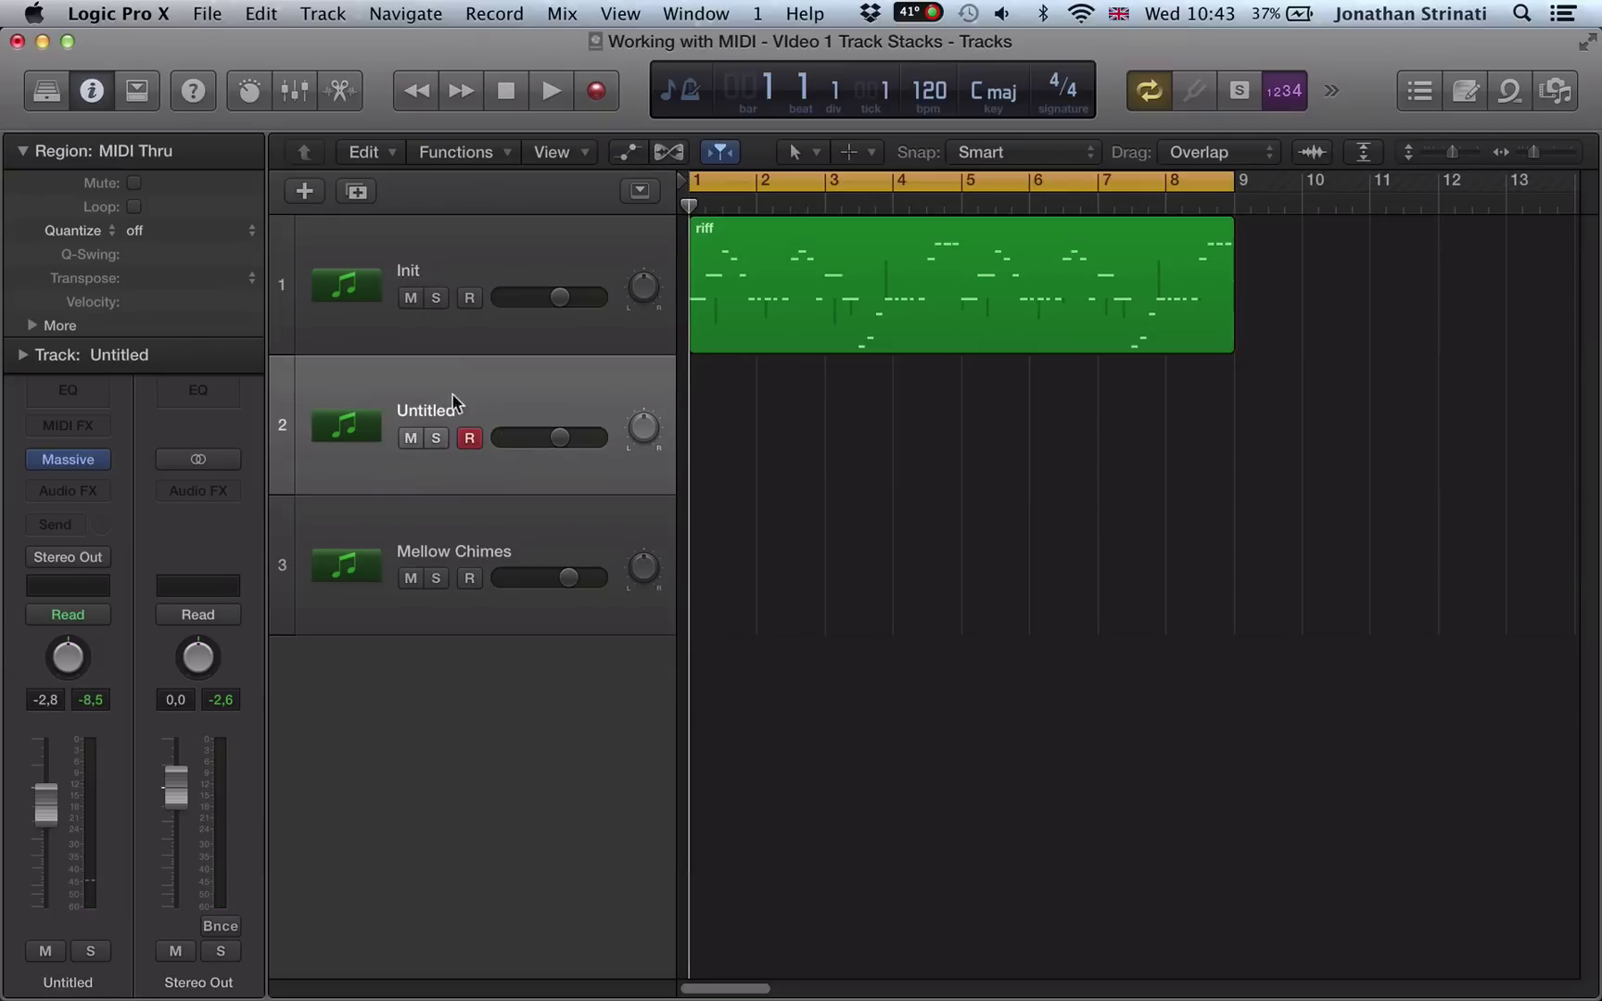
pyautogui.click(65, 471)
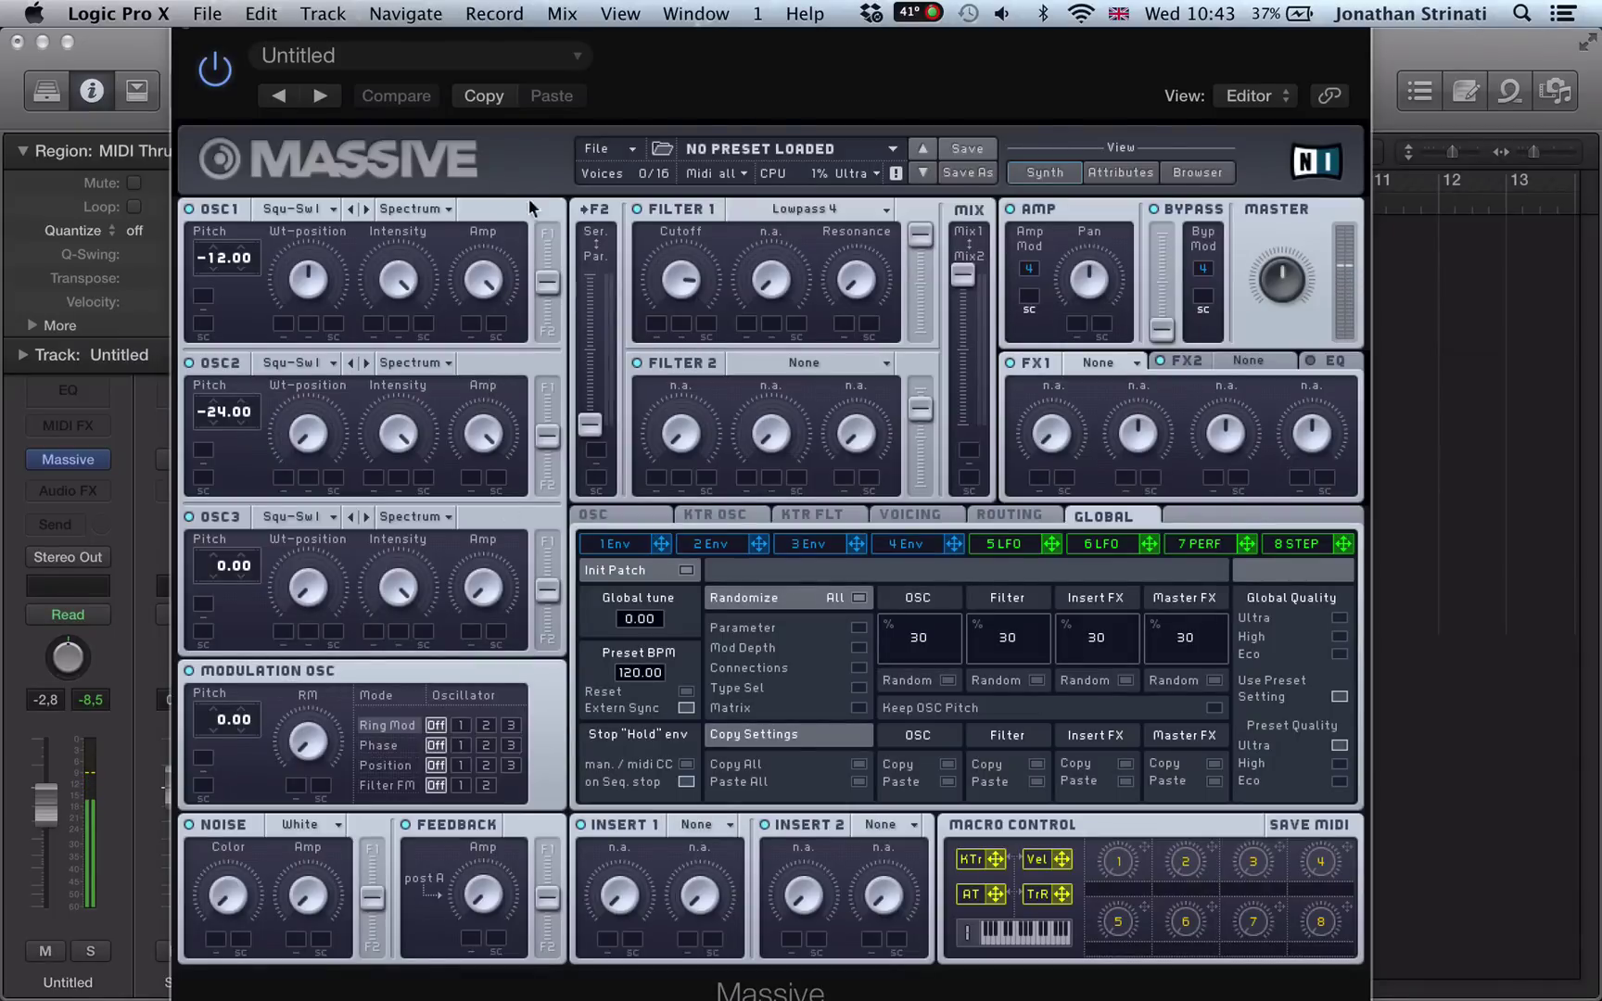
pyautogui.moveTo(640, 63); pyautogui.dragTo(702, 166)
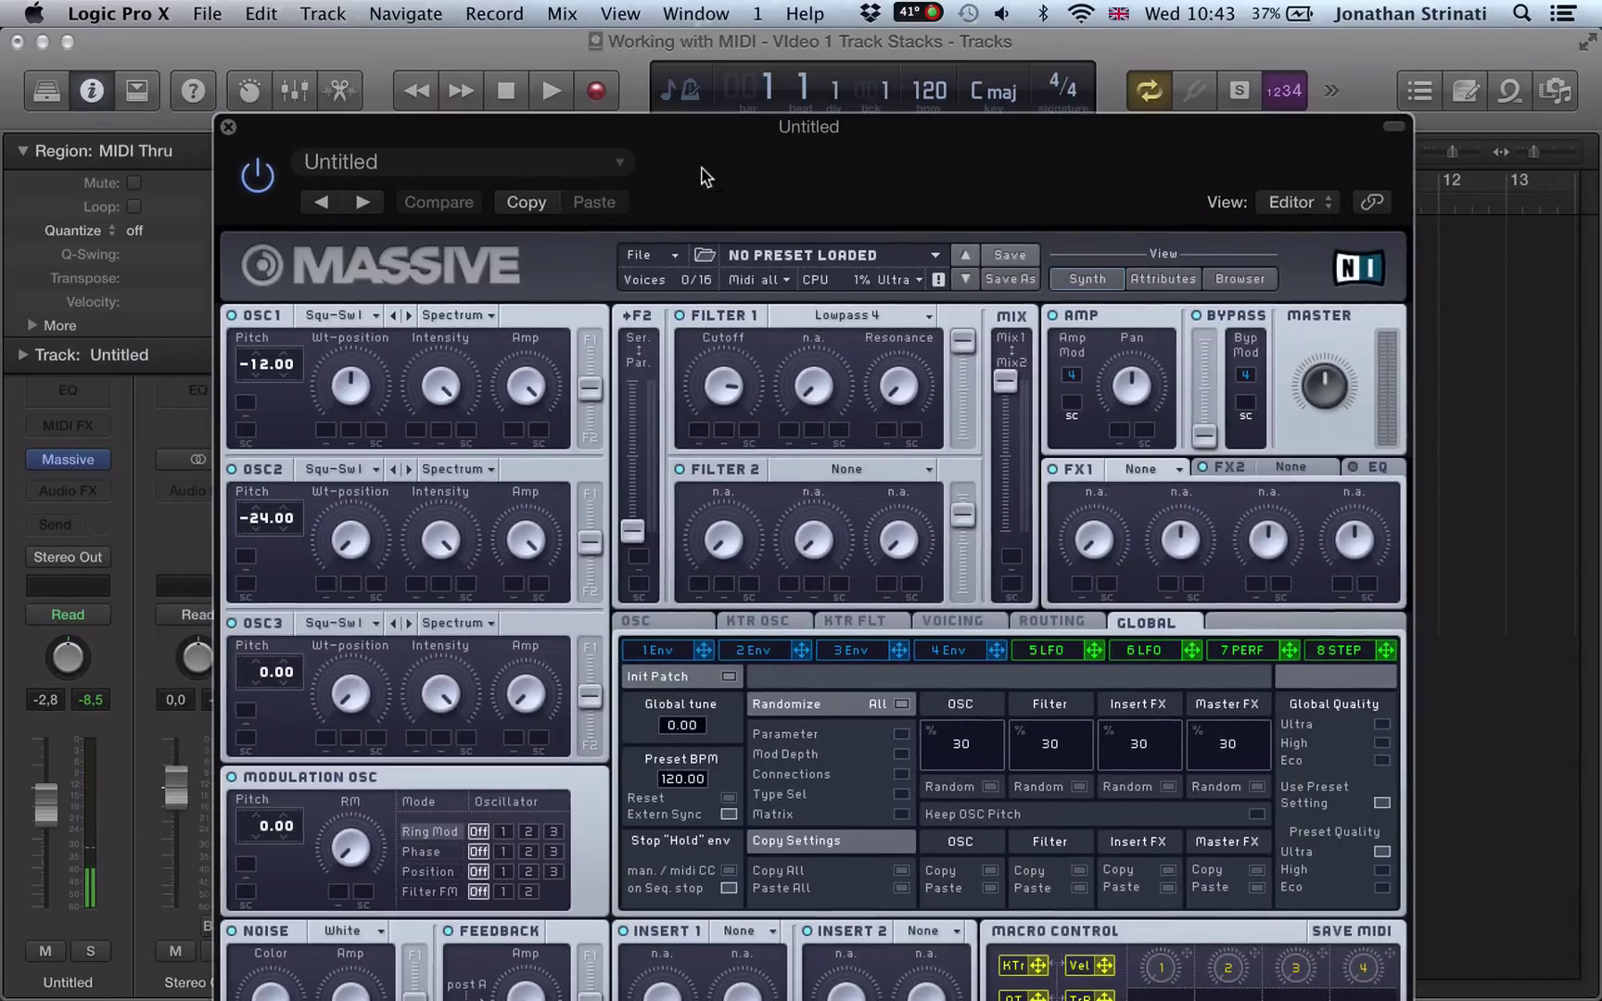
pyautogui.click(228, 128)
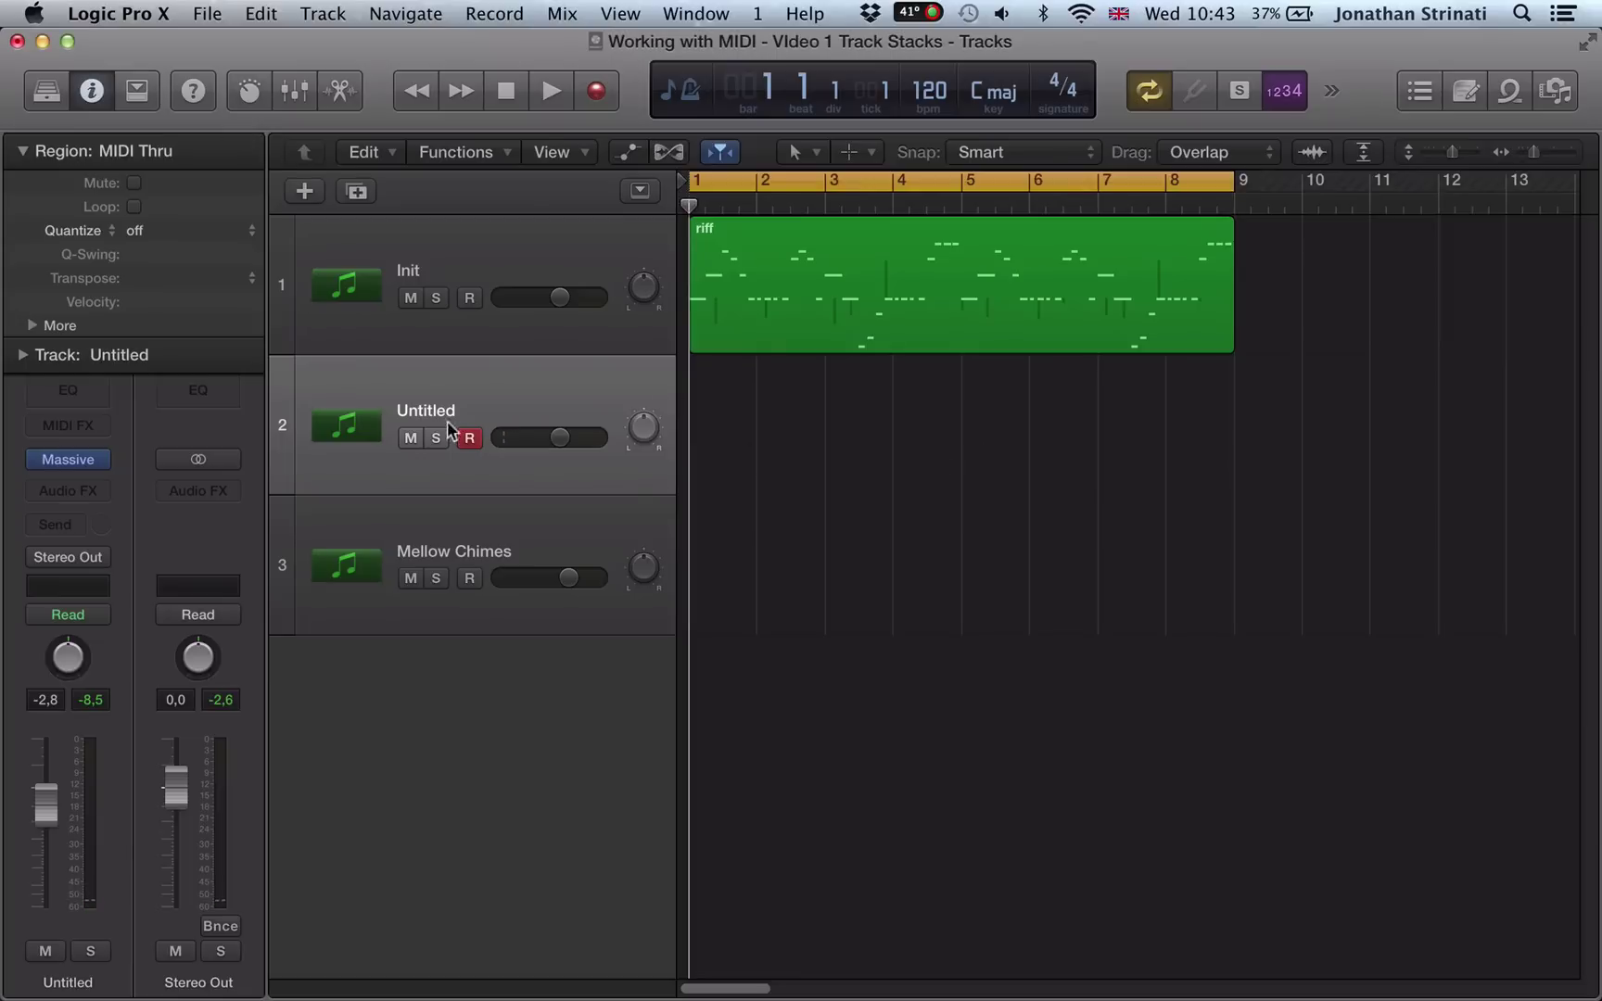
pyautogui.click(457, 540)
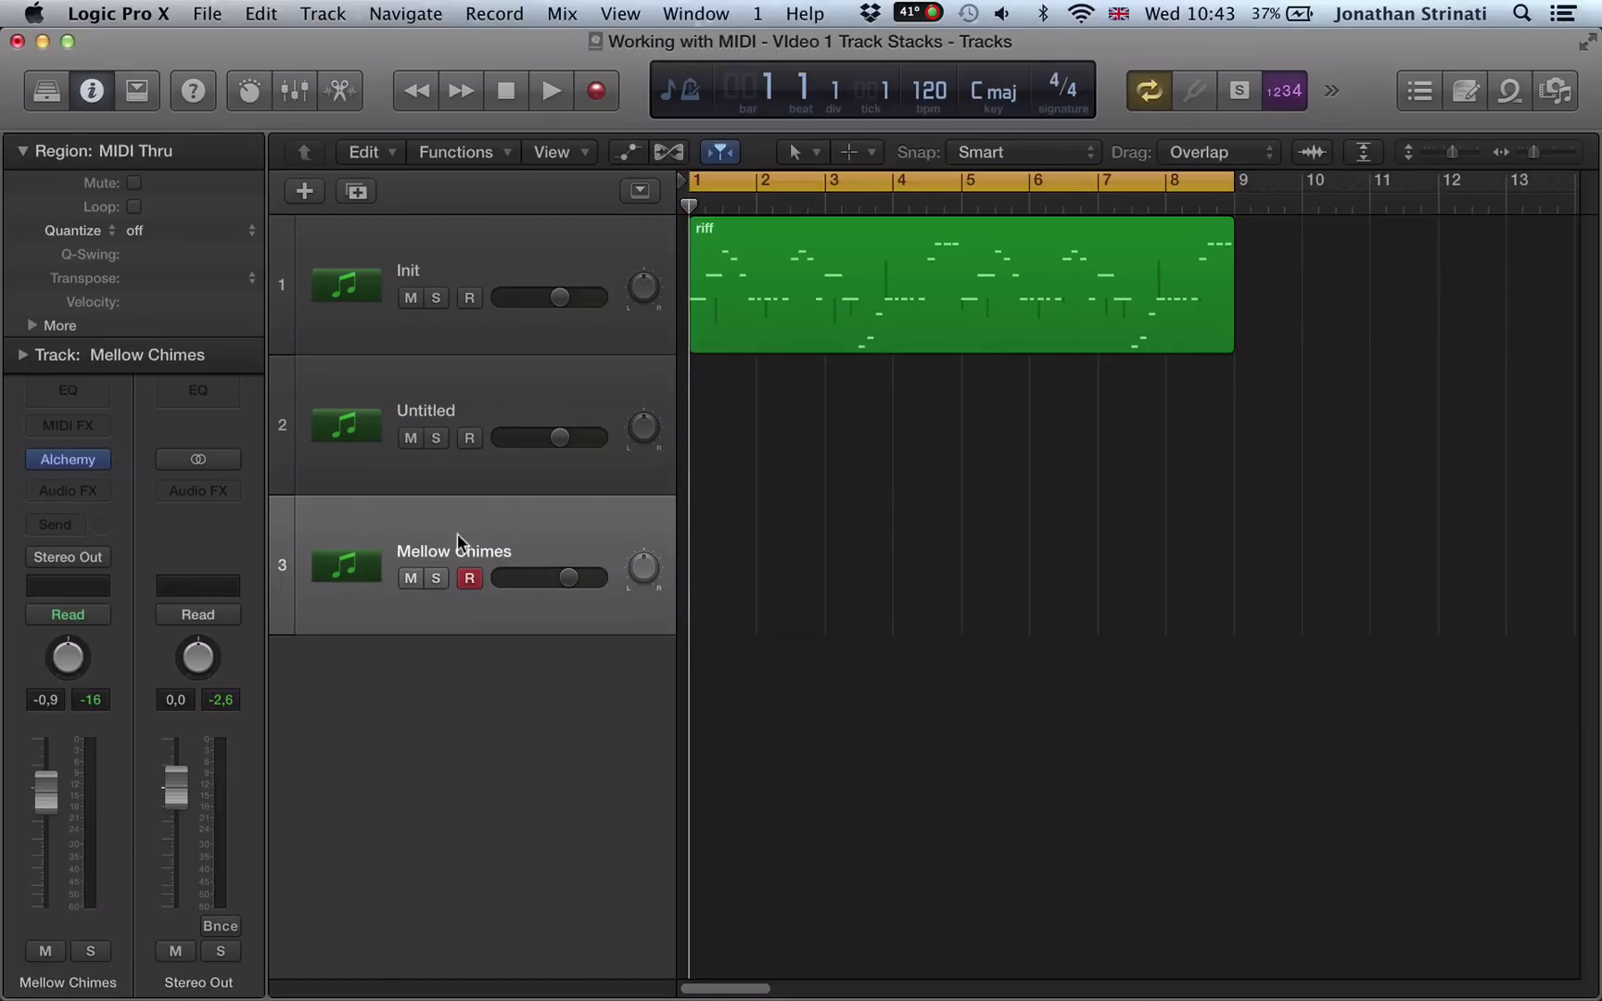
pyautogui.click(79, 469)
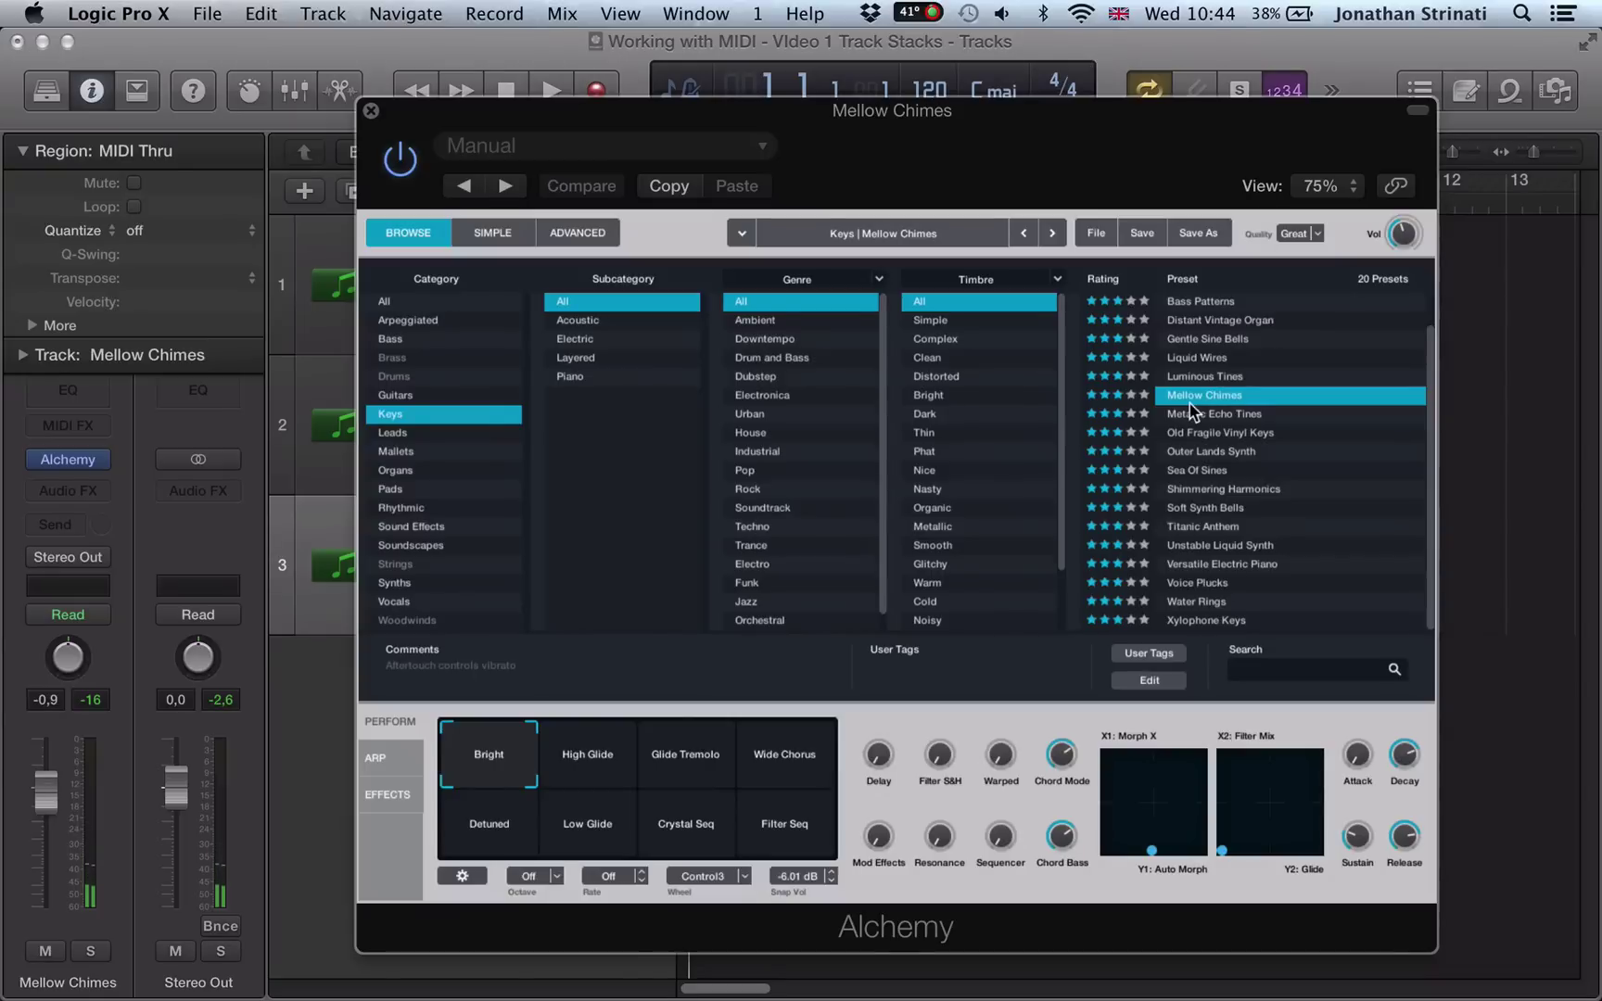
pyautogui.click(370, 110)
pyautogui.click(871, 301)
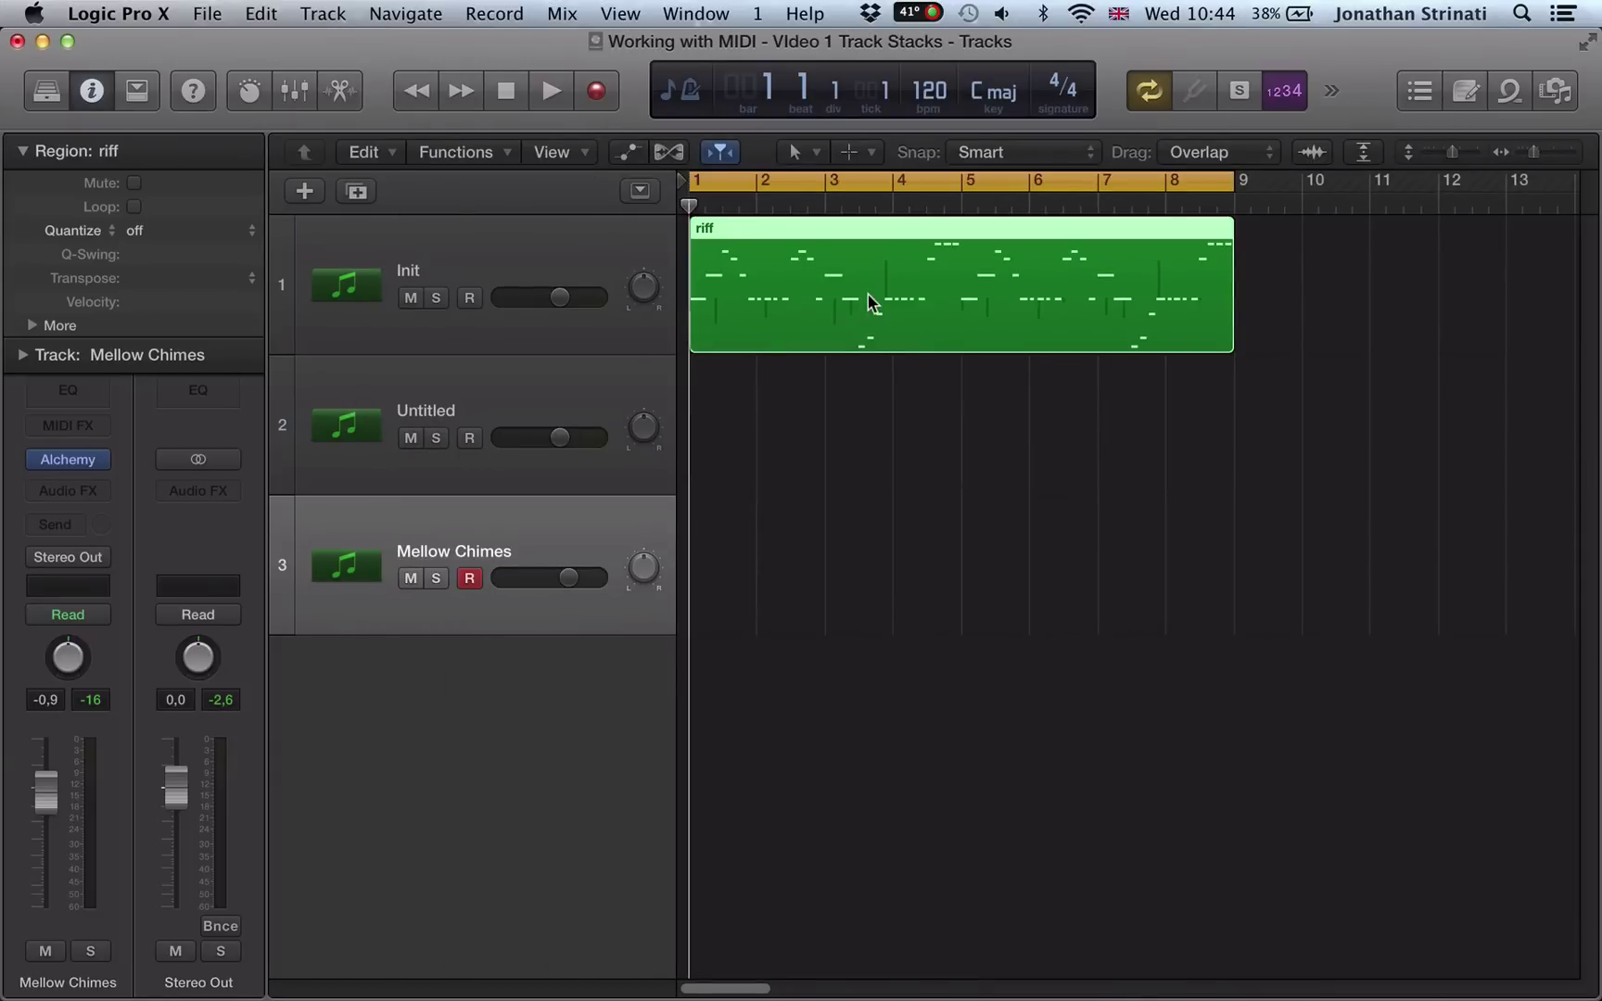
# Audition the riff, then copy the riff region onto the Untitled track.
pyautogui.click(512, 268)
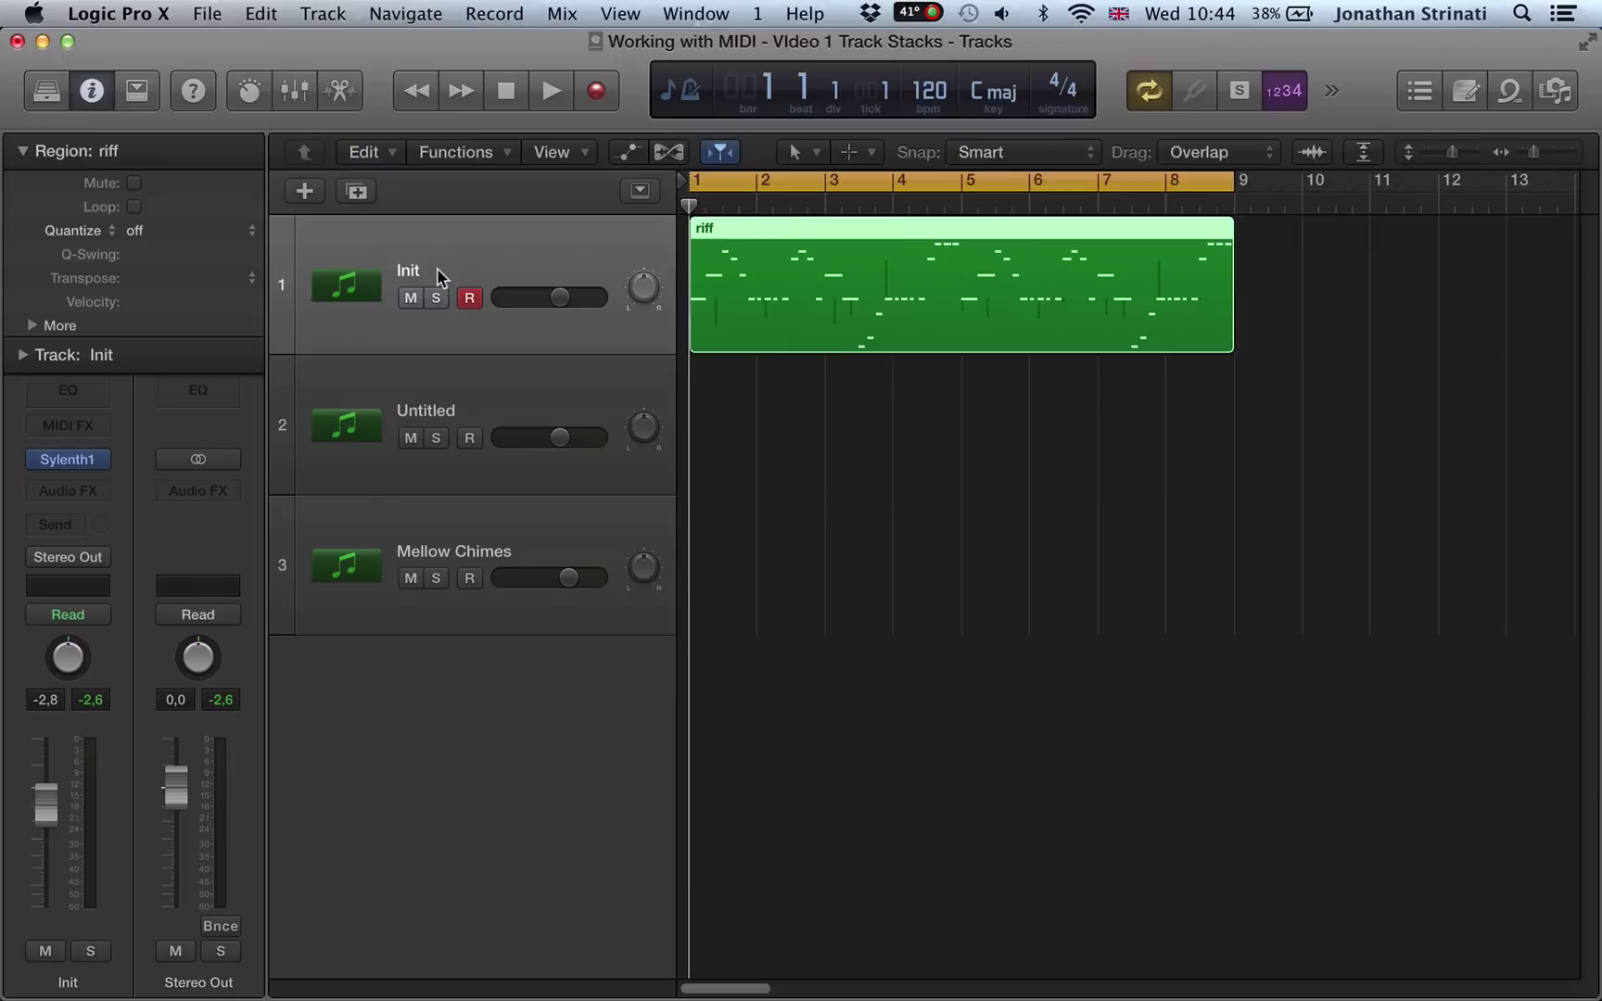
pyautogui.press('space')
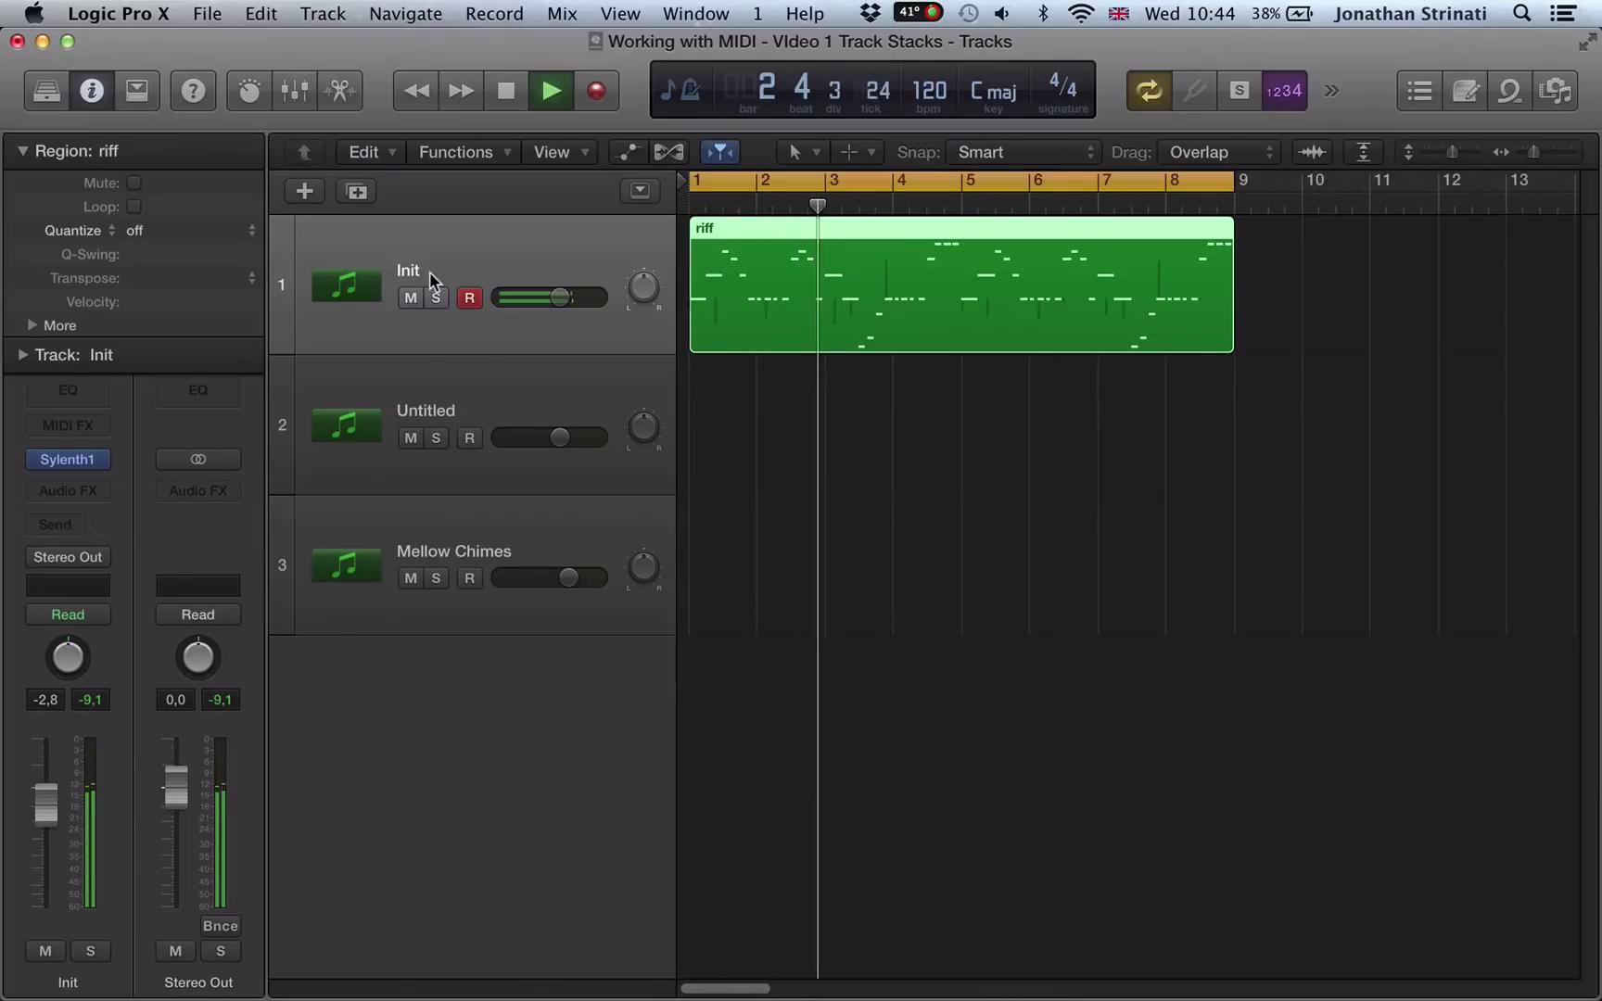
pyautogui.press('space')
pyautogui.click(985, 427)
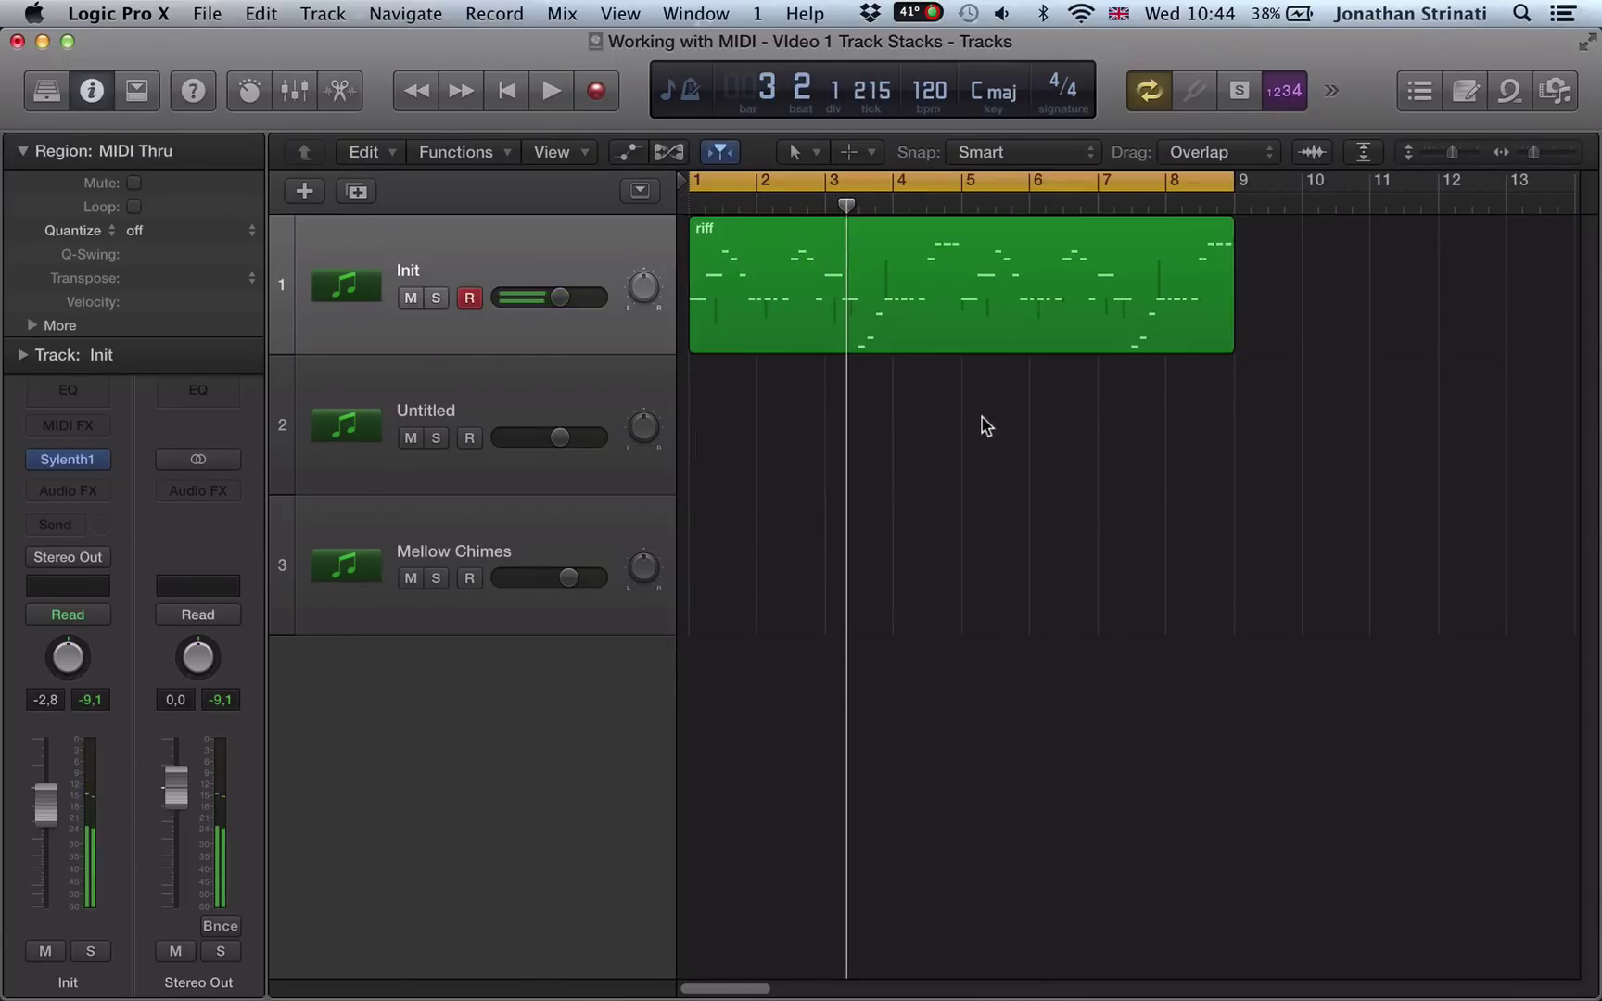
pyautogui.click(895, 312)
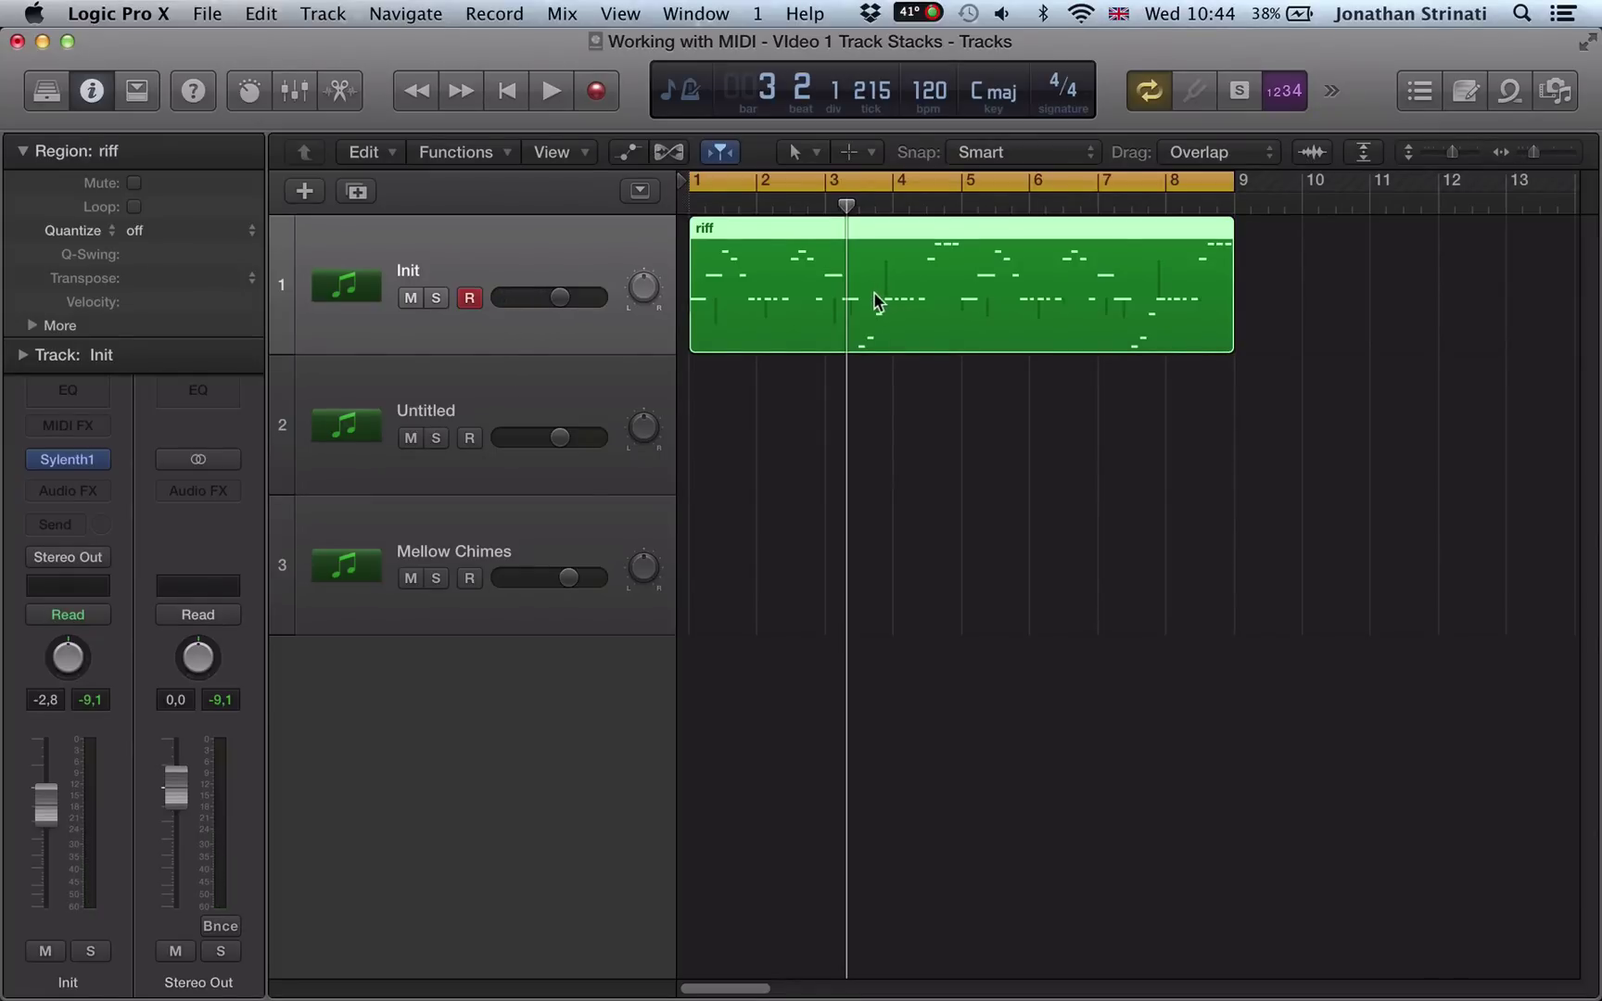
pyautogui.moveTo(873, 292); pyautogui.dragTo(868, 389)
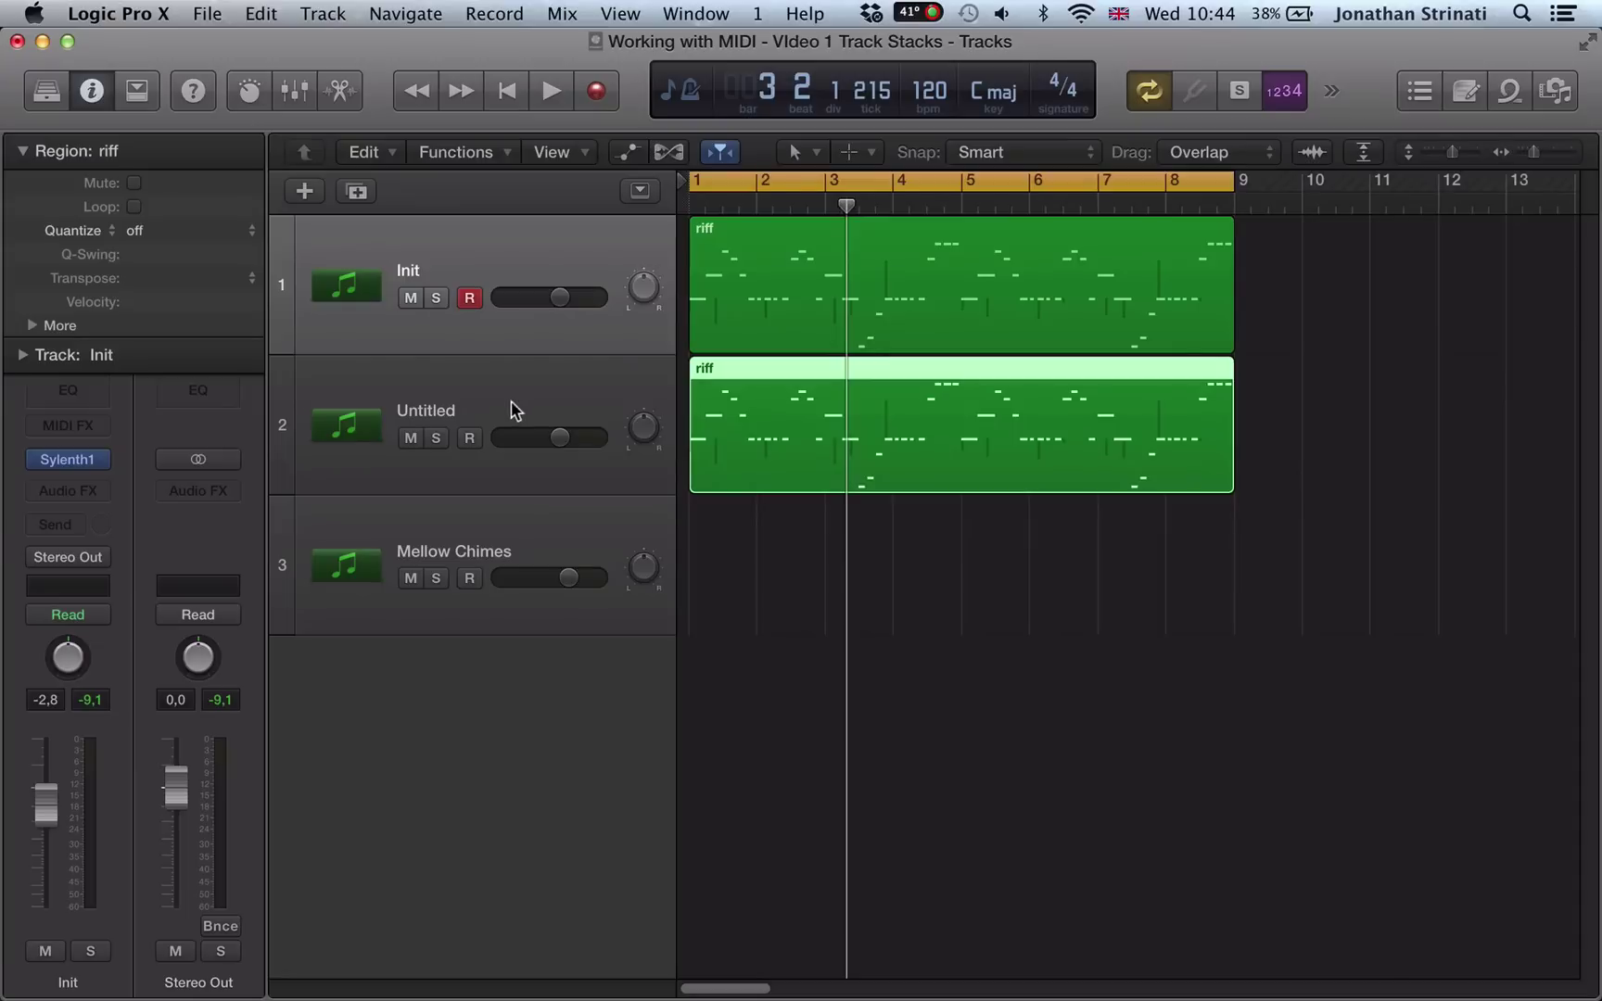
pyautogui.press('space')
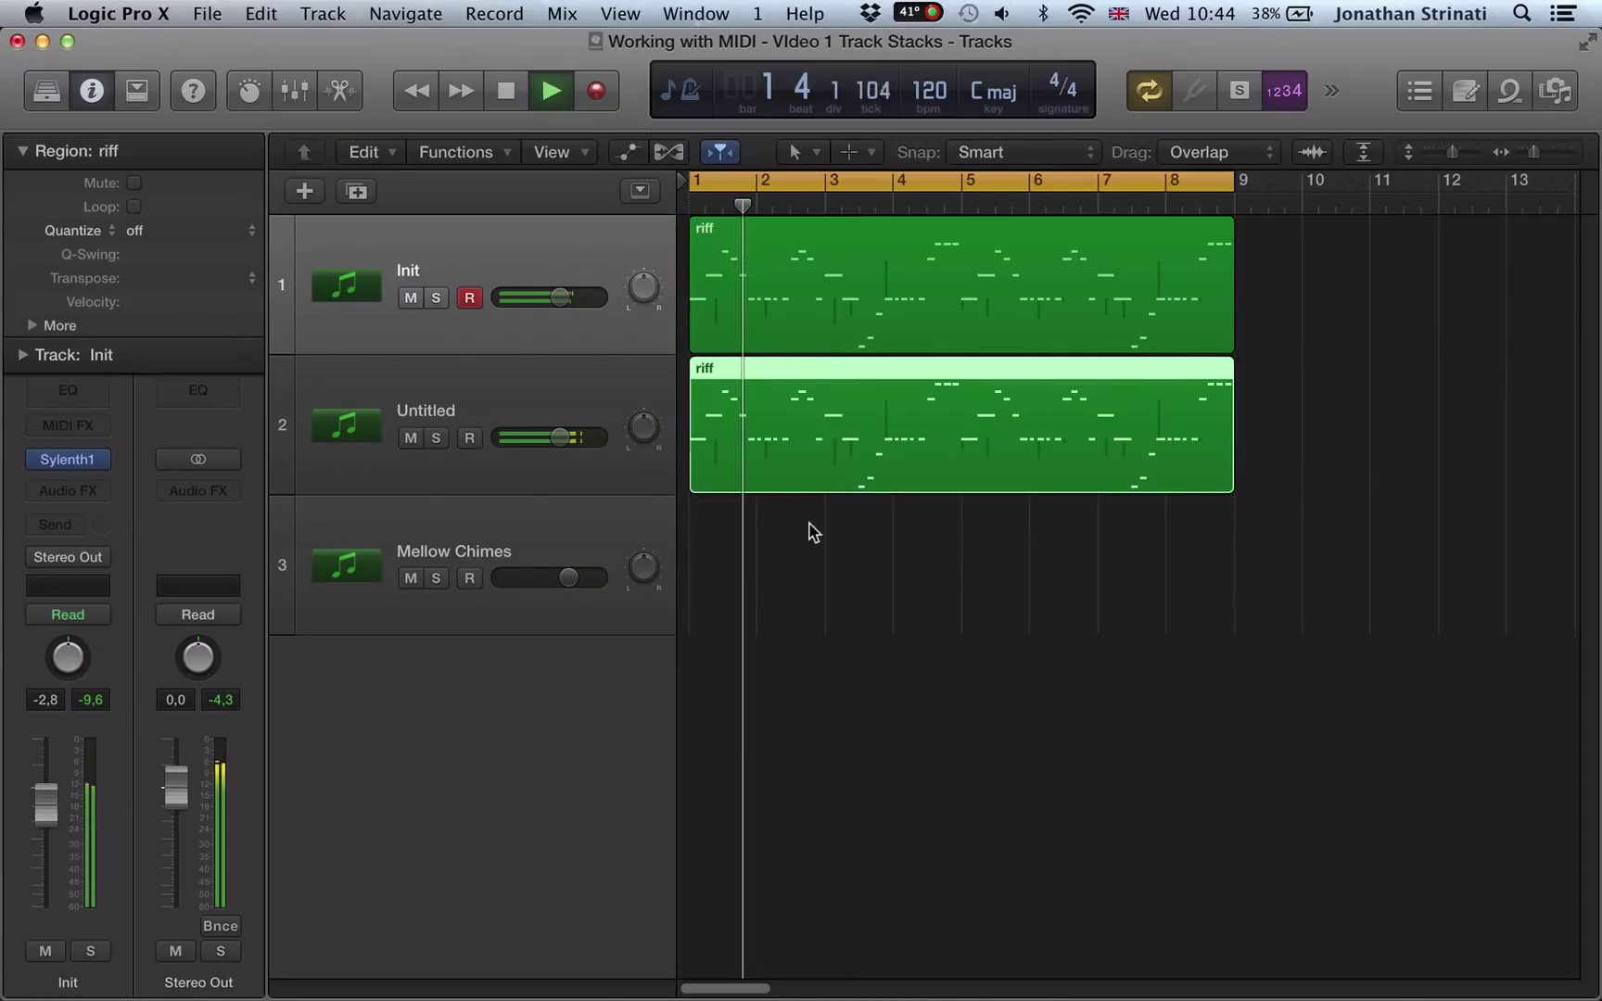
pyautogui.press('space')
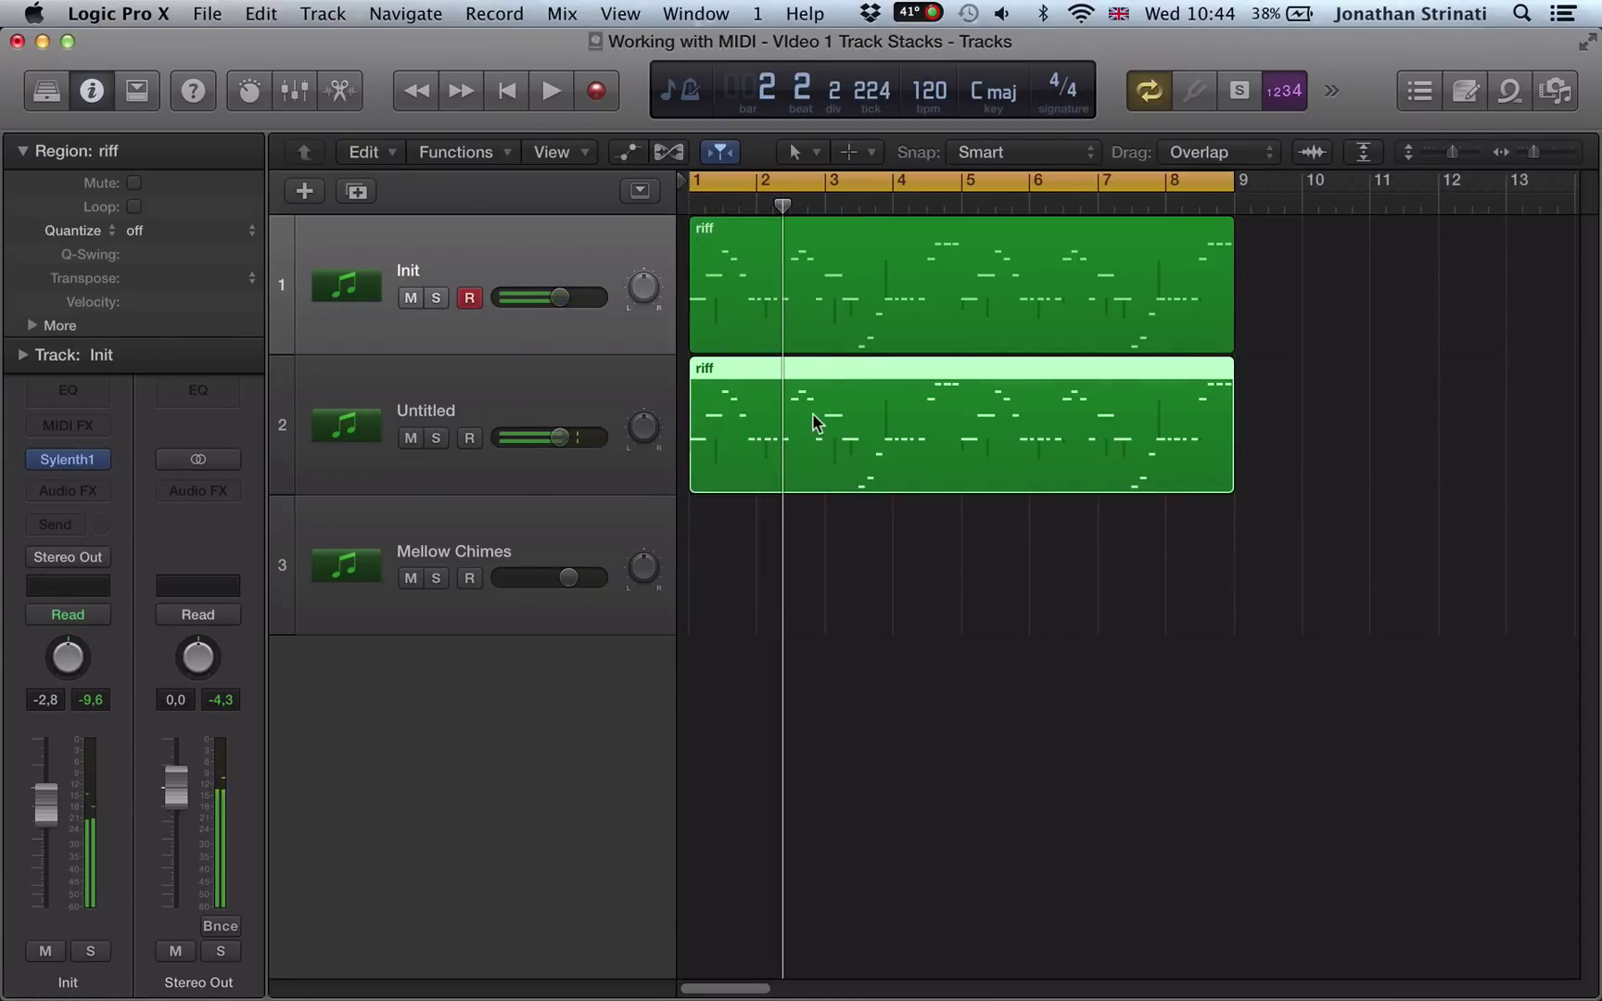
# Copy the riff onto the Mellow Chimes track and play all three synths.
pyautogui.moveTo(813, 413); pyautogui.dragTo(813, 555)
pyautogui.press('space')
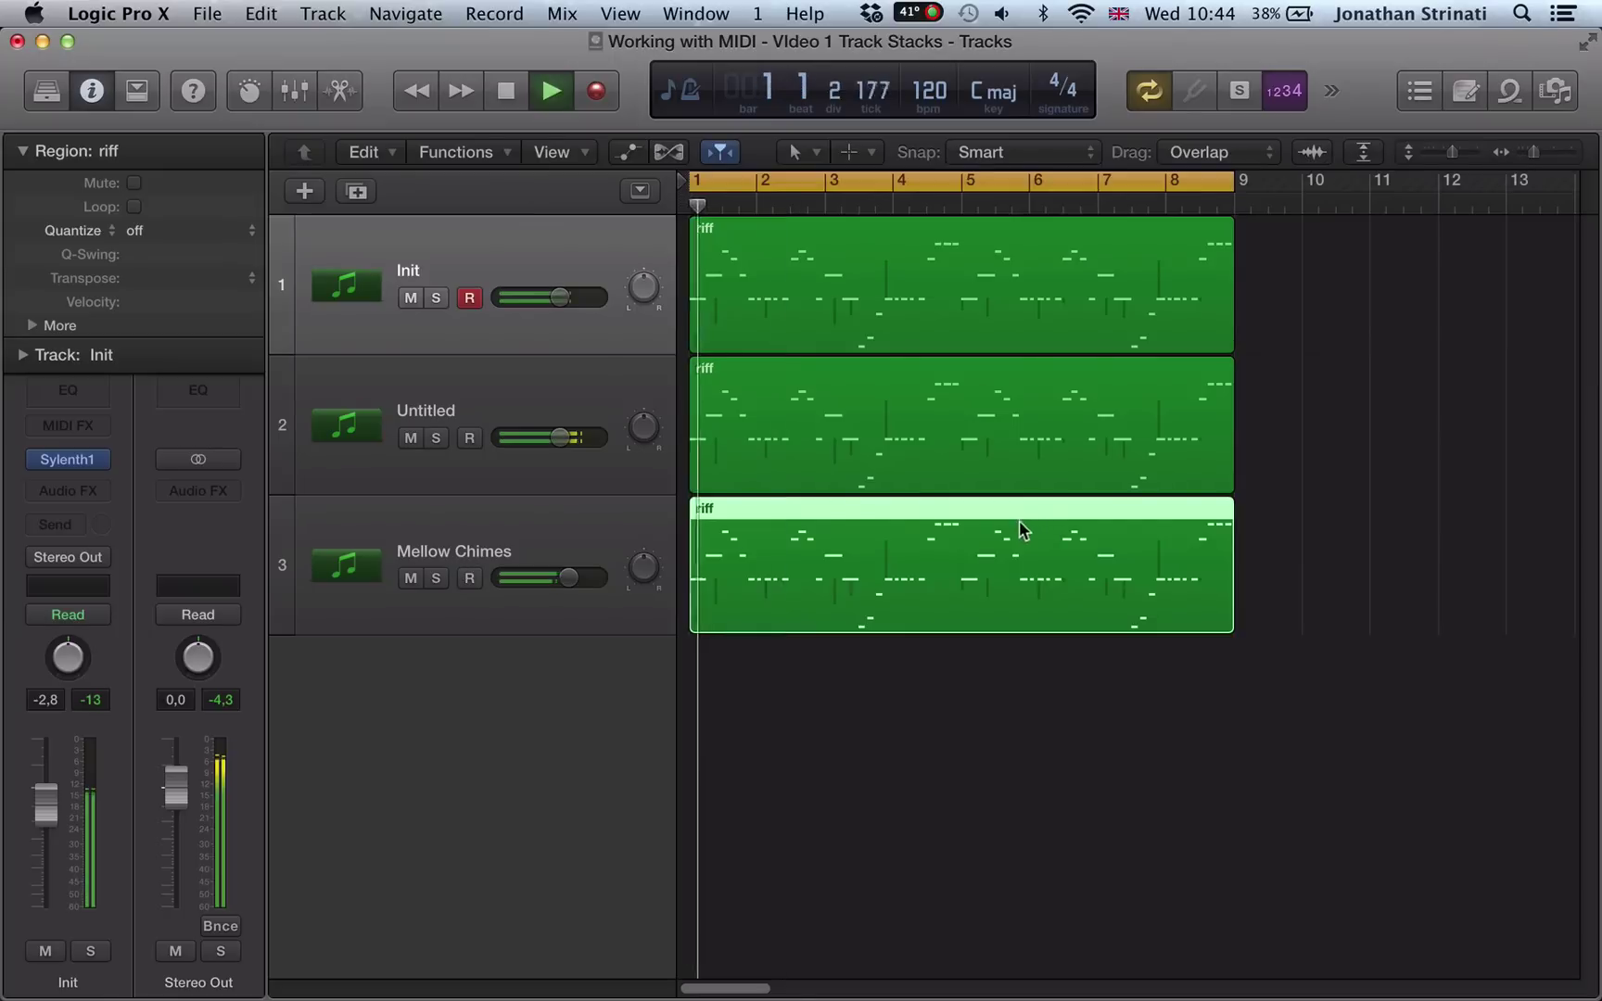
pyautogui.click(594, 522)
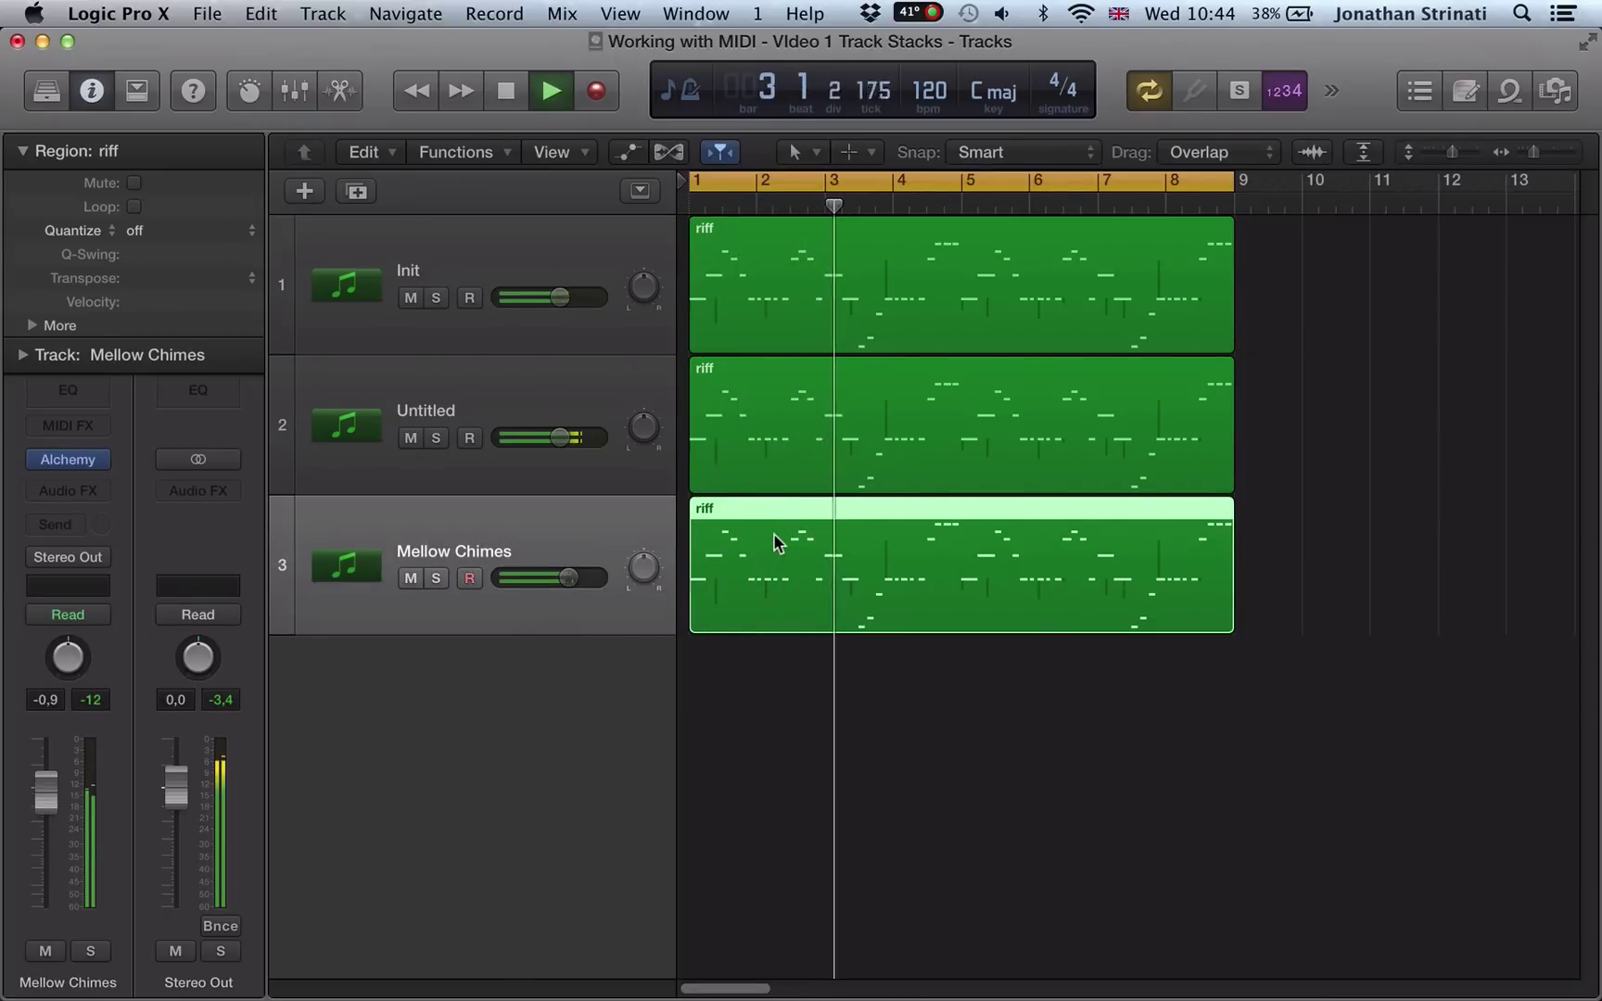
pyautogui.press('space')
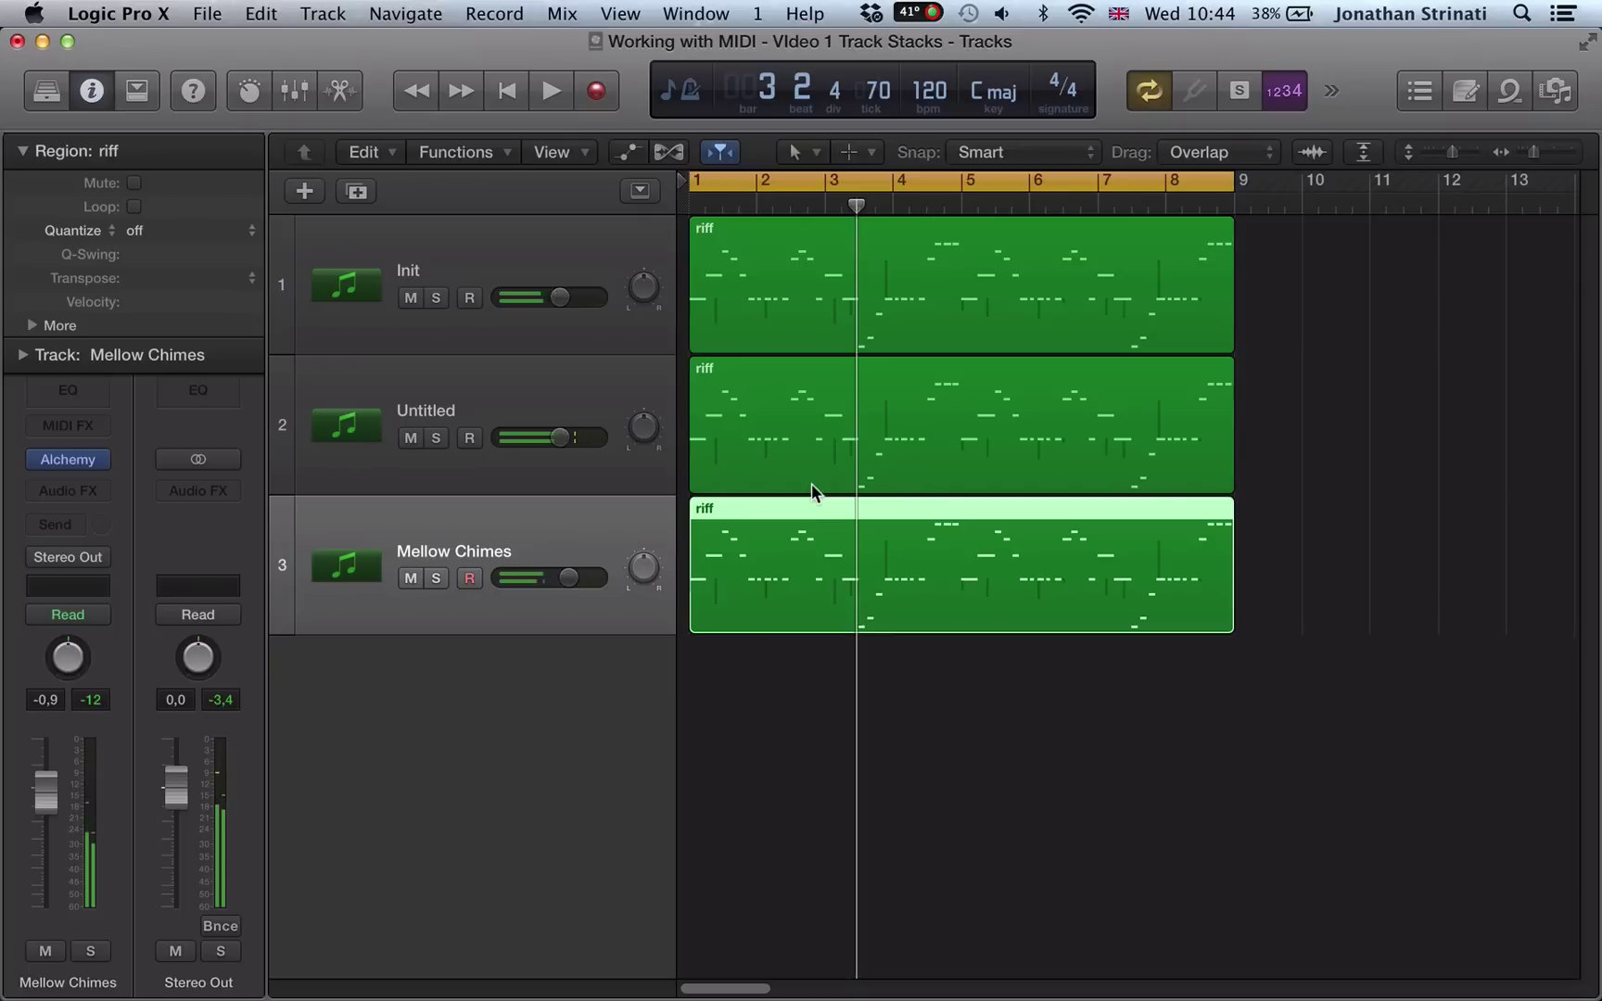
pyautogui.click(818, 345)
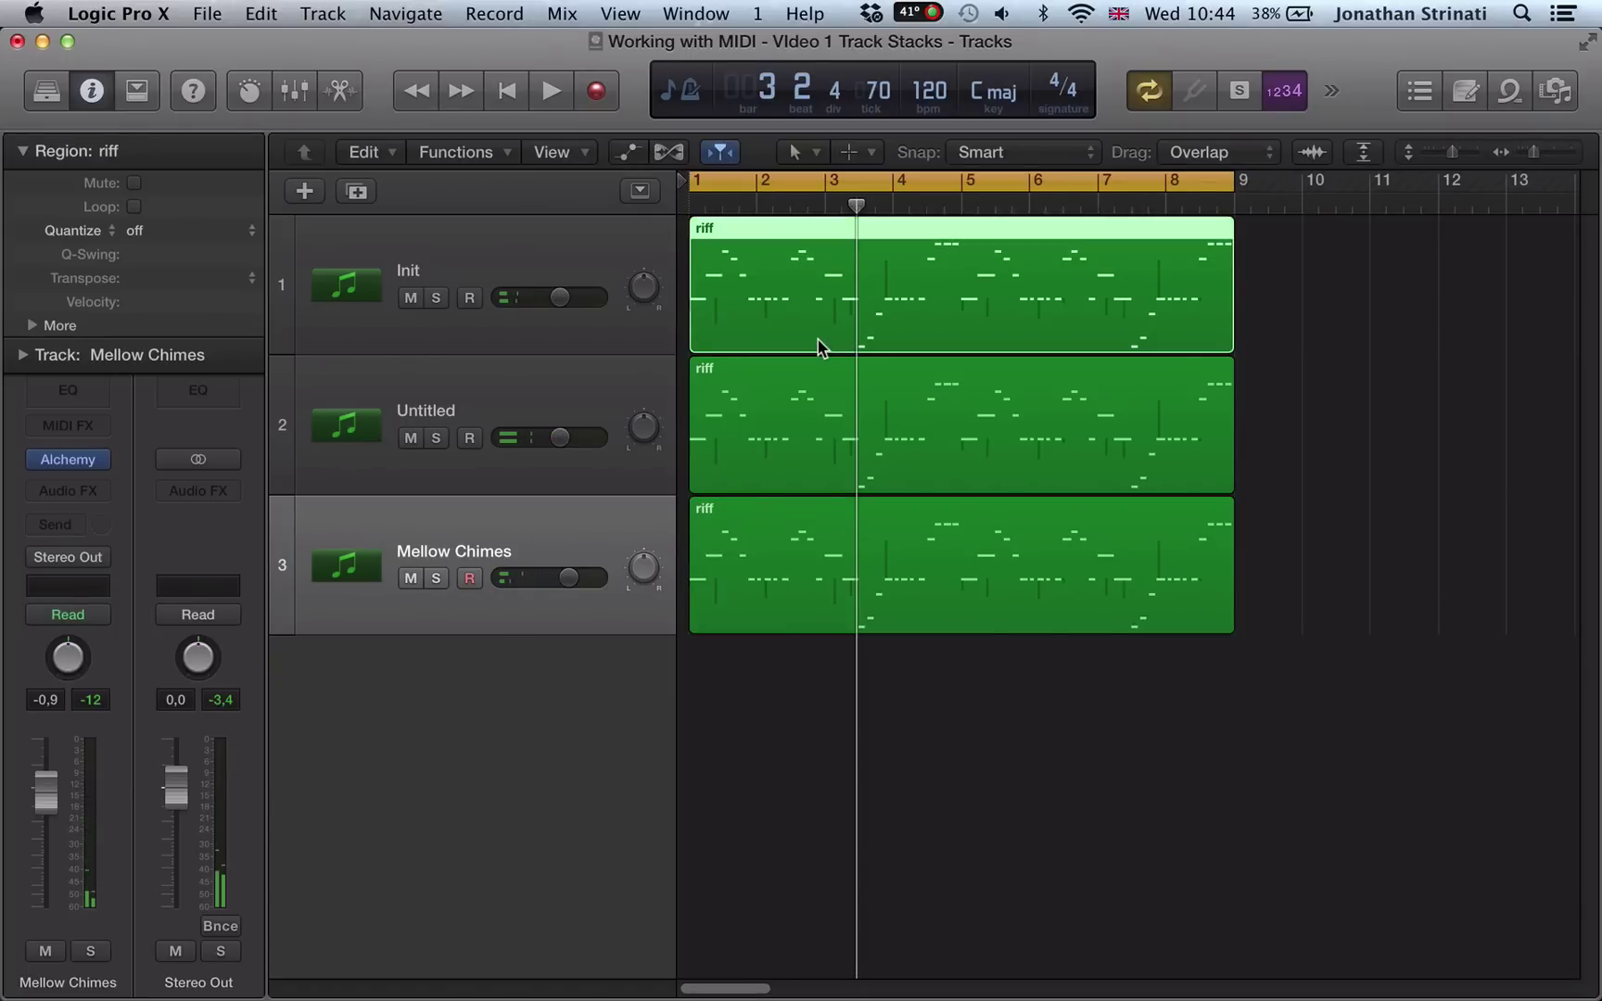
# Transpose all notes of the Init riff up in the Piano Roll.
pyautogui.doubleClick(817, 345)
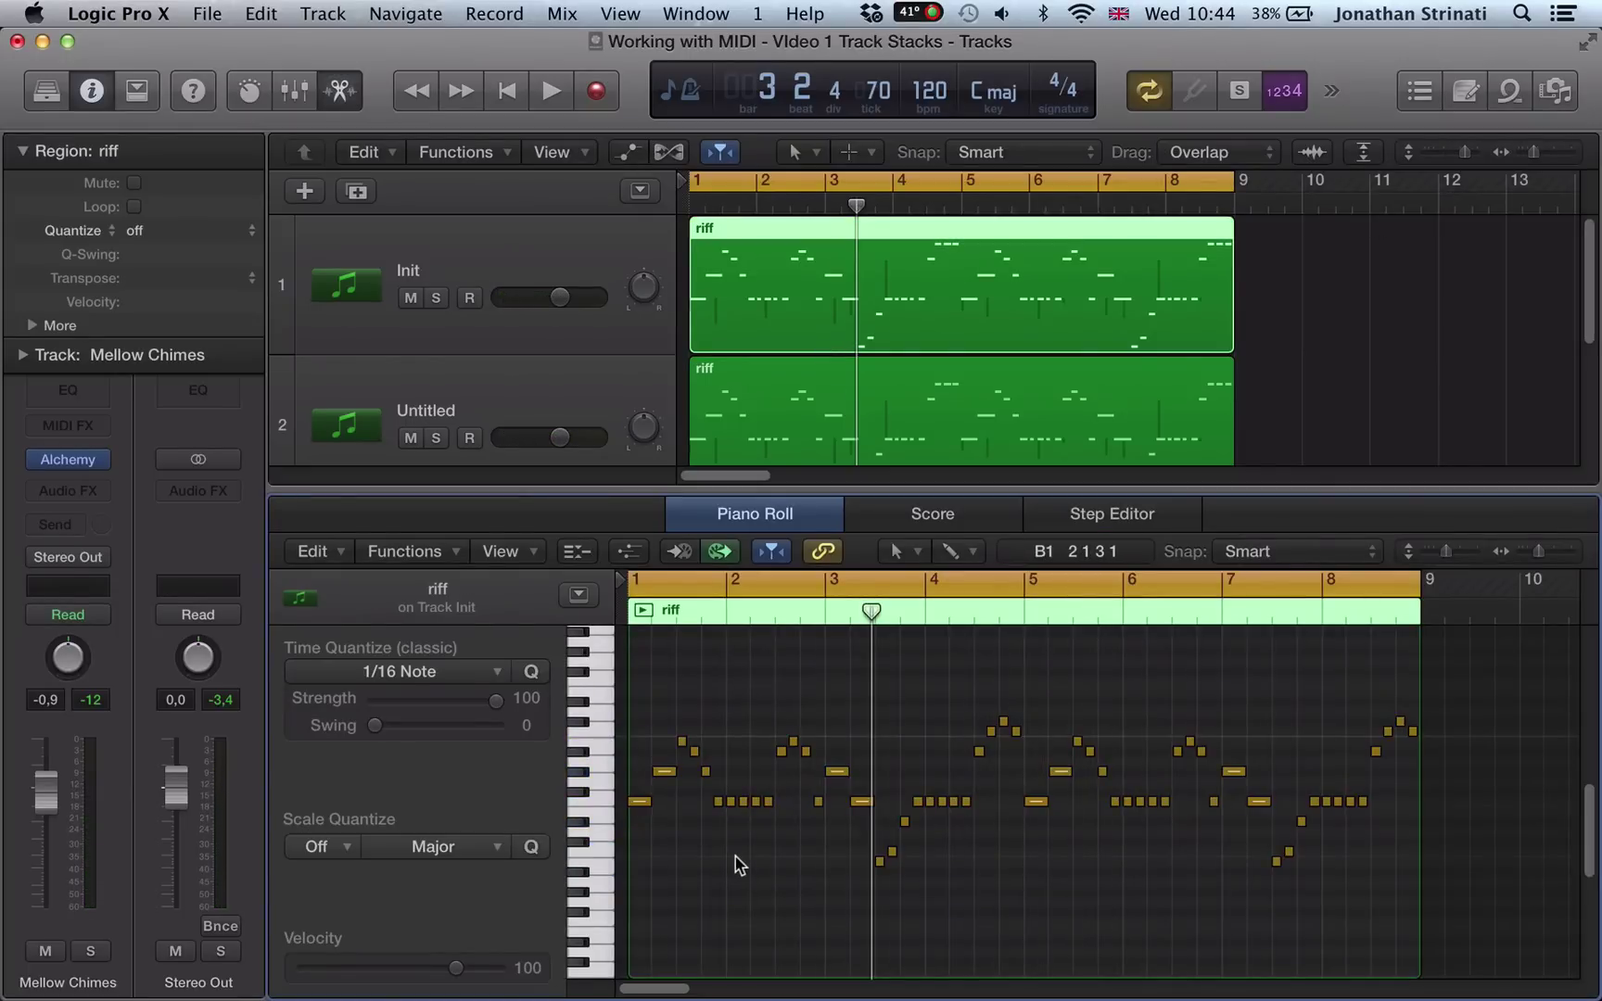
pyautogui.press('super+a')
pyautogui.hotkey('alt', 'Up')
pyautogui.hotkey('alt', 'Up')
pyautogui.hotkey('alt', 'Up')
pyautogui.hotkey('alt', 'Up')
pyautogui.hotkey('alt', 'Up')
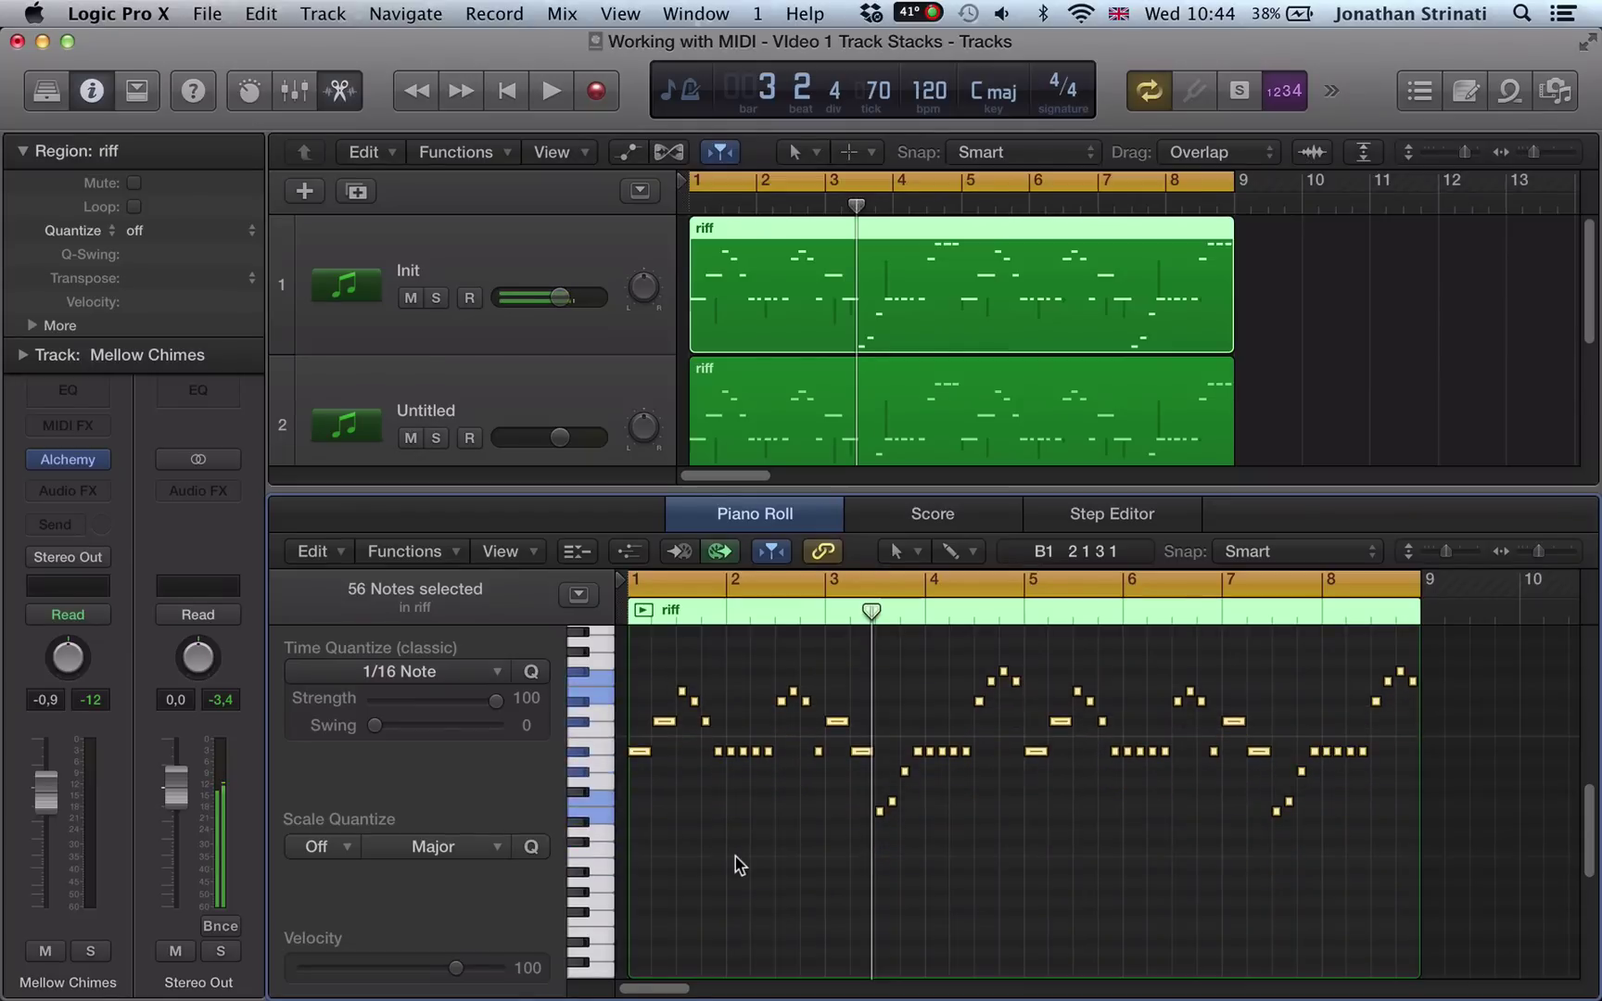
pyautogui.press('e')
# Delete the riff copies on tracks 2 and 3, undo, then delete the Init riff instead.
pyautogui.moveTo(1298, 453); pyautogui.dragTo(1080, 603)
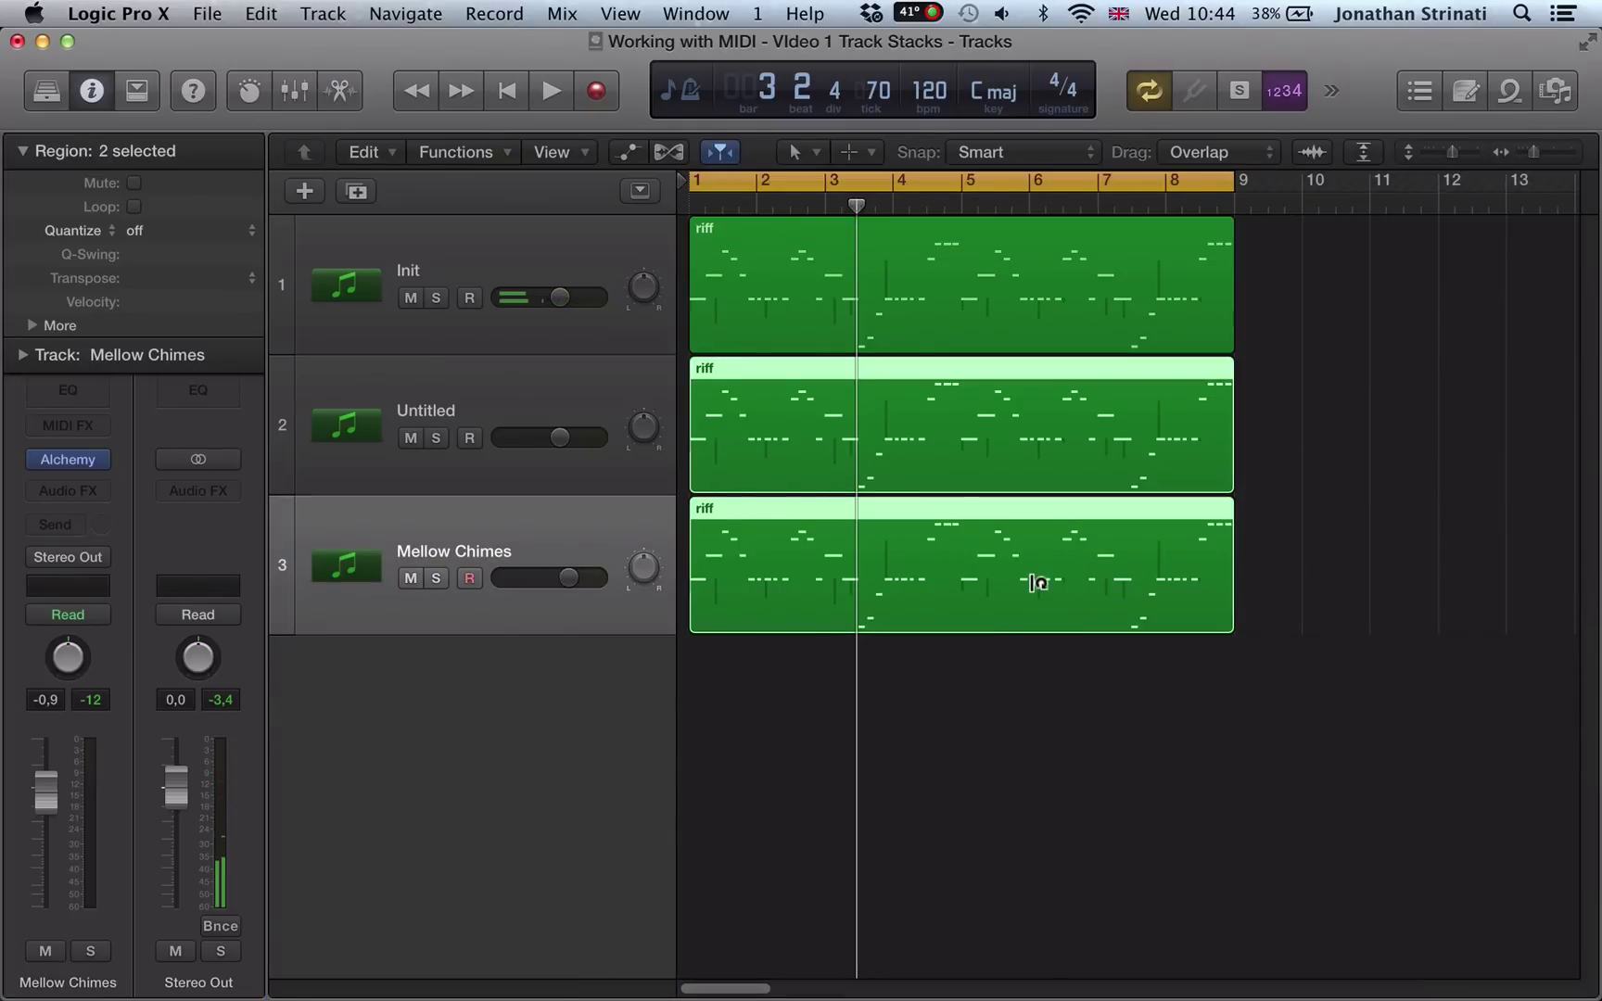
pyautogui.press('Delete')
pyautogui.click(954, 326)
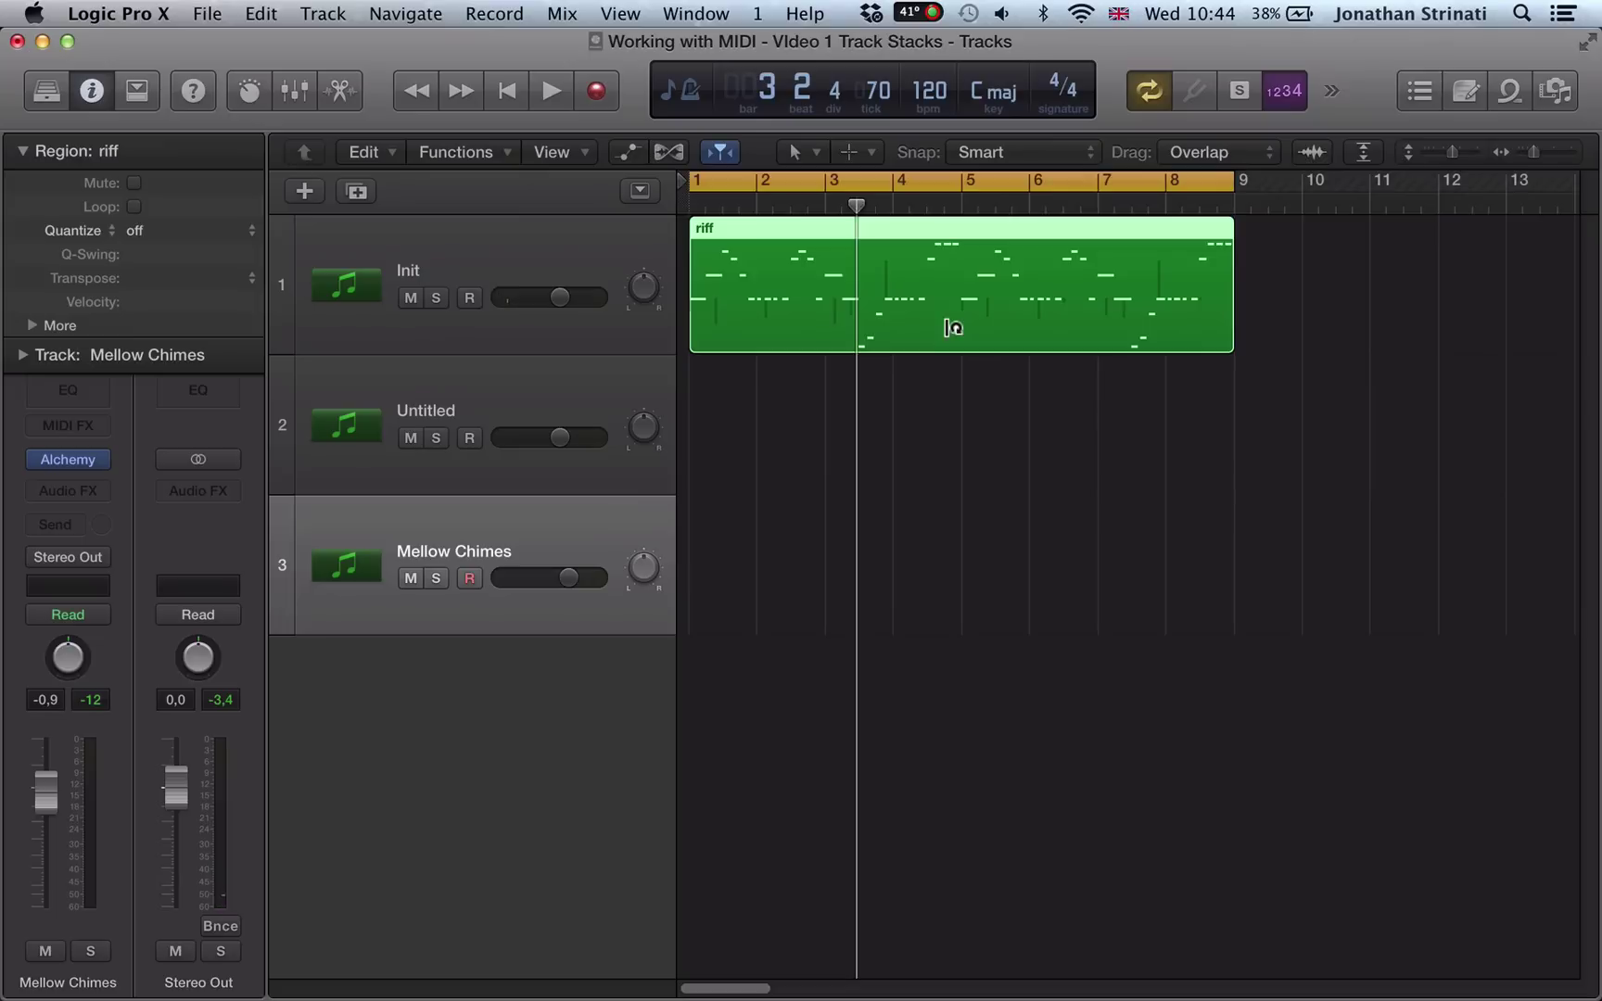
pyautogui.click(879, 423)
pyautogui.click(887, 299)
pyautogui.press('e')
pyautogui.press('super+z')
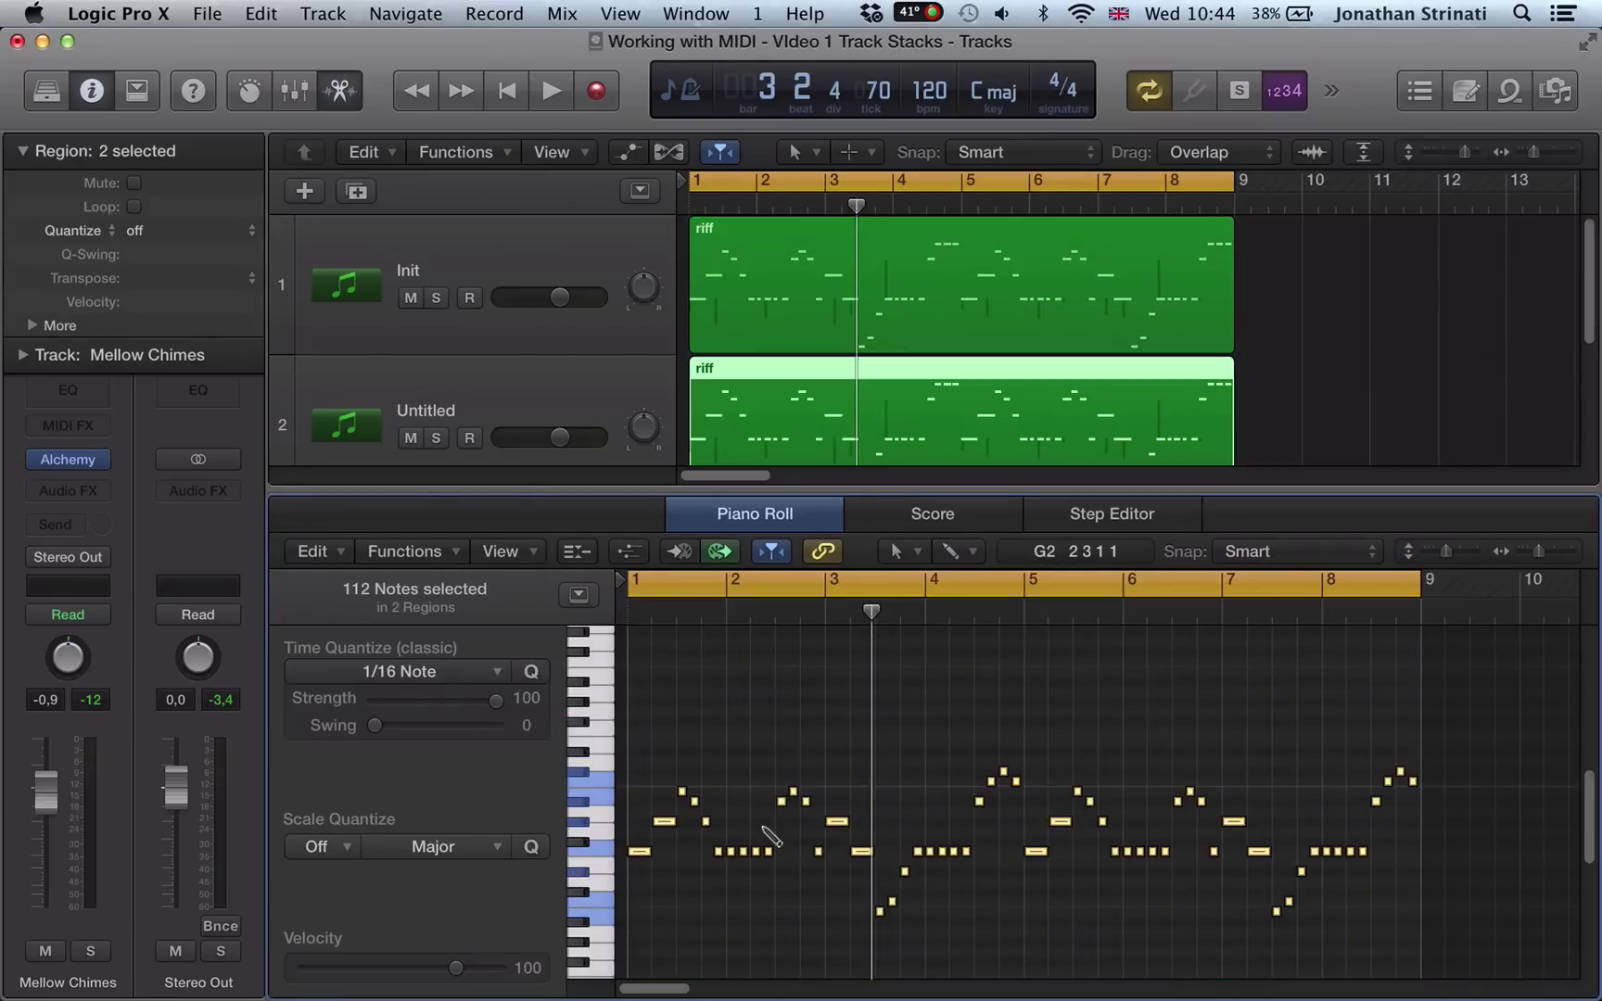
pyautogui.click(905, 309)
pyautogui.press('Delete')
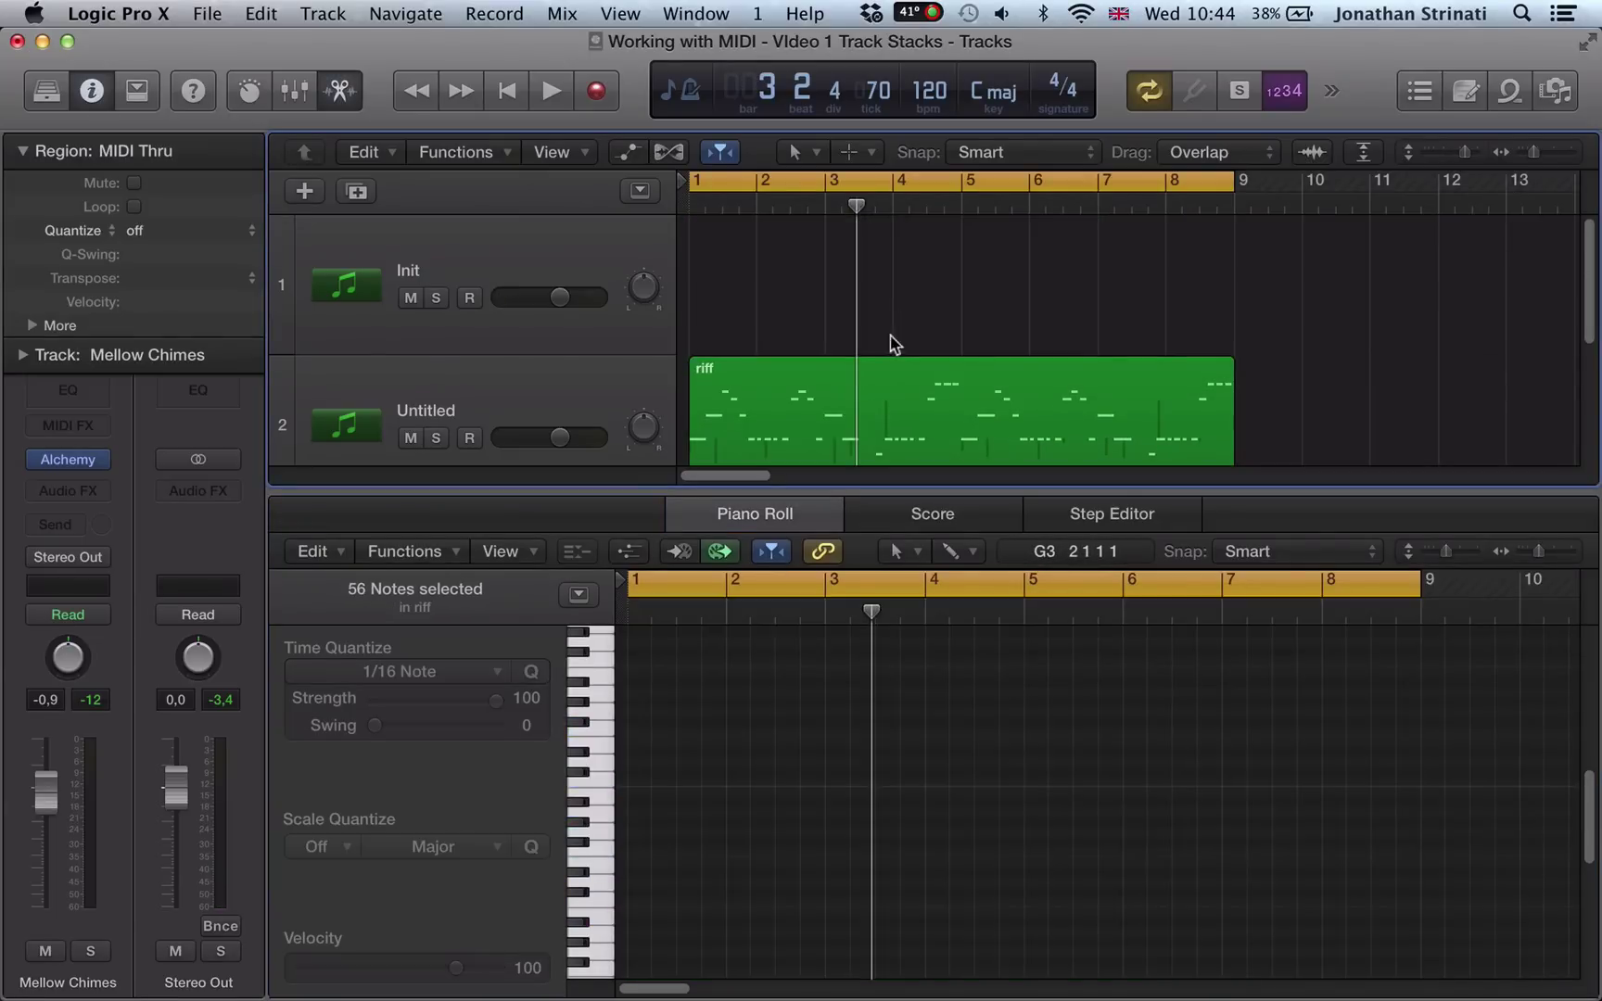
# Copy the Untitled riff back onto Init and delete the Untitled and Mellow Chimes riffs.
pyautogui.click(882, 387)
pyautogui.moveTo(882, 387); pyautogui.dragTo(882, 298)
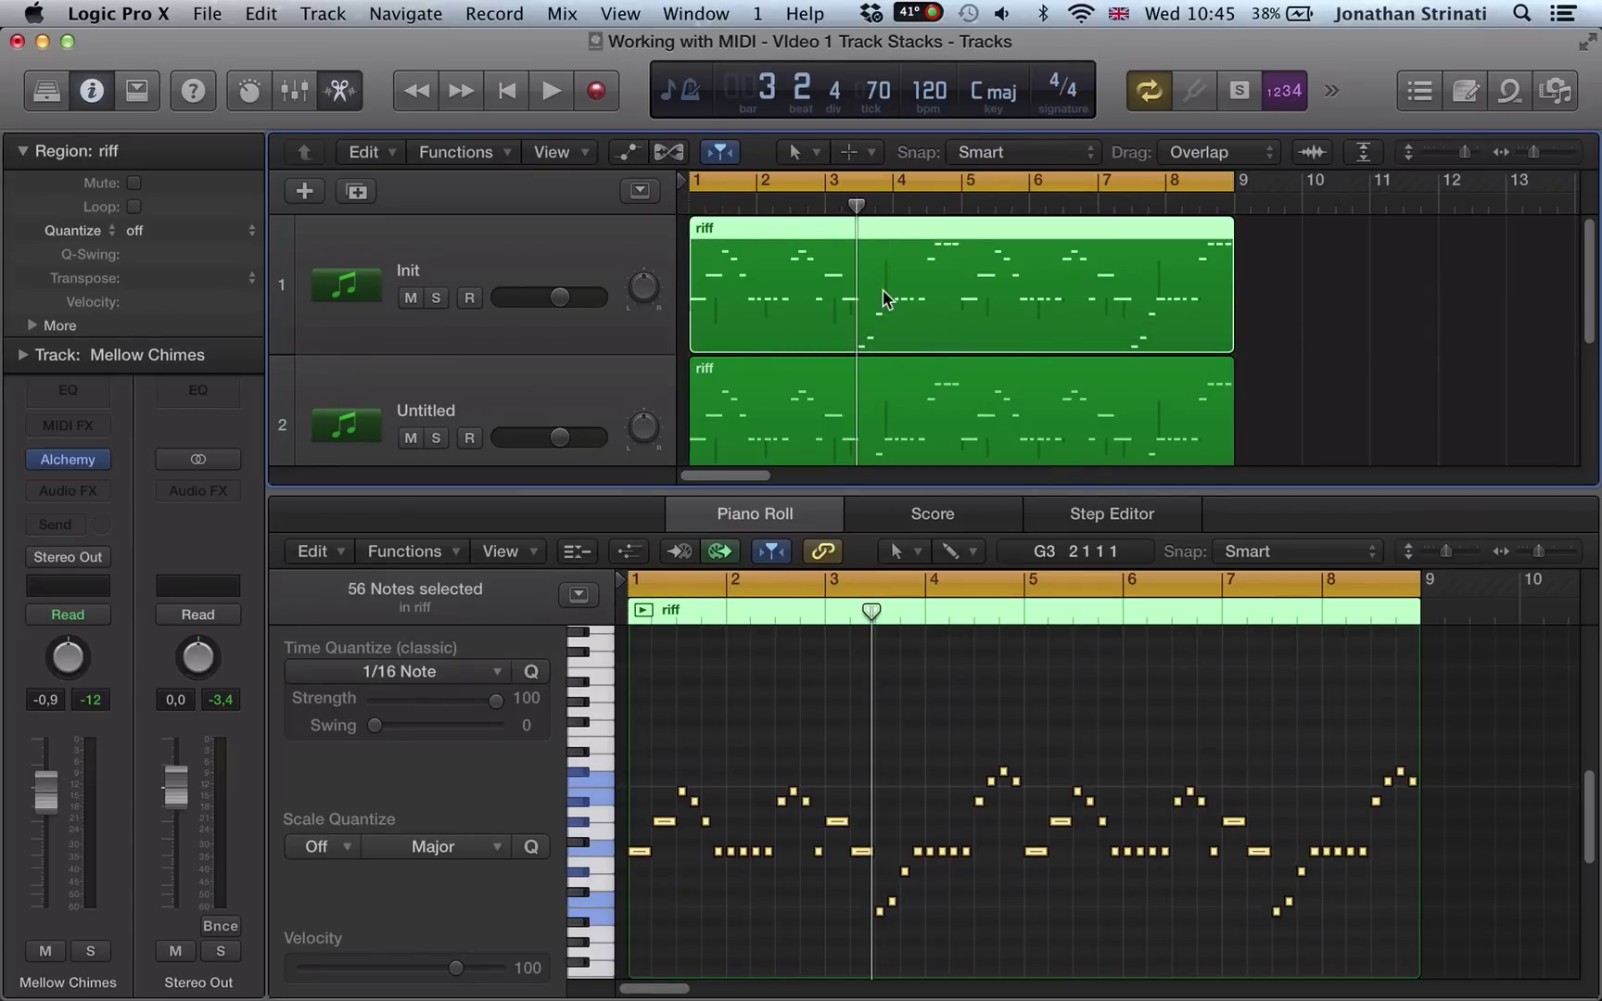
pyautogui.press('e')
pyautogui.click(824, 413)
pyautogui.click(615, 390)
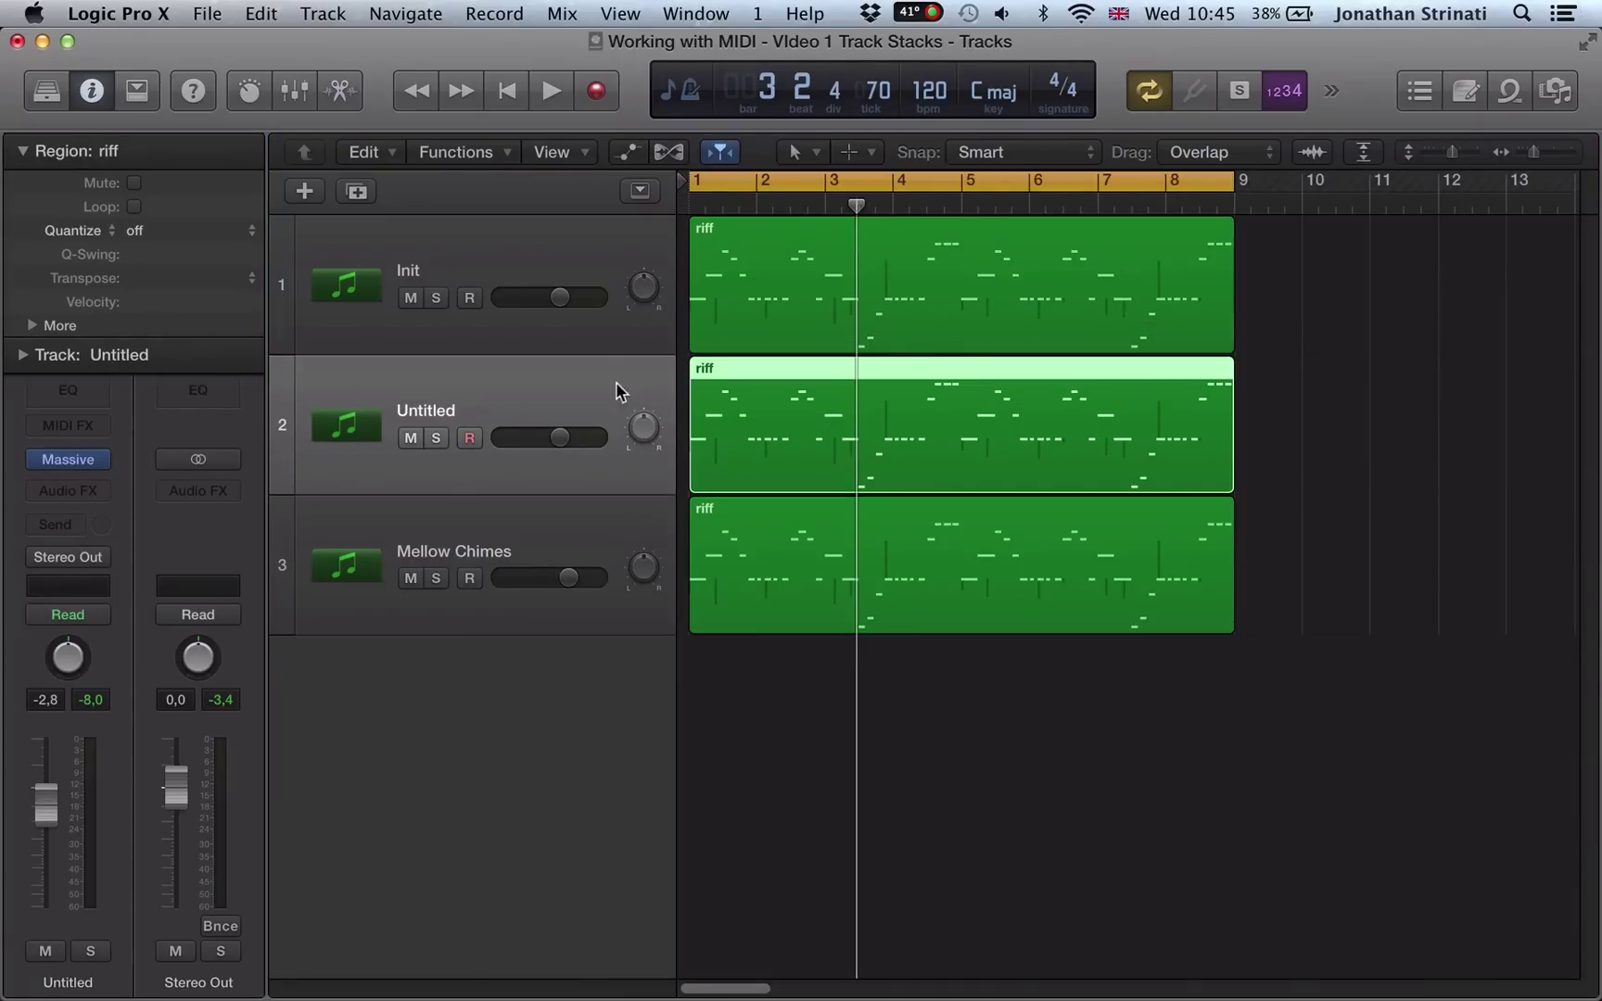
pyautogui.keyDown('shift'); pyautogui.click(515, 547); pyautogui.keyUp('shift')
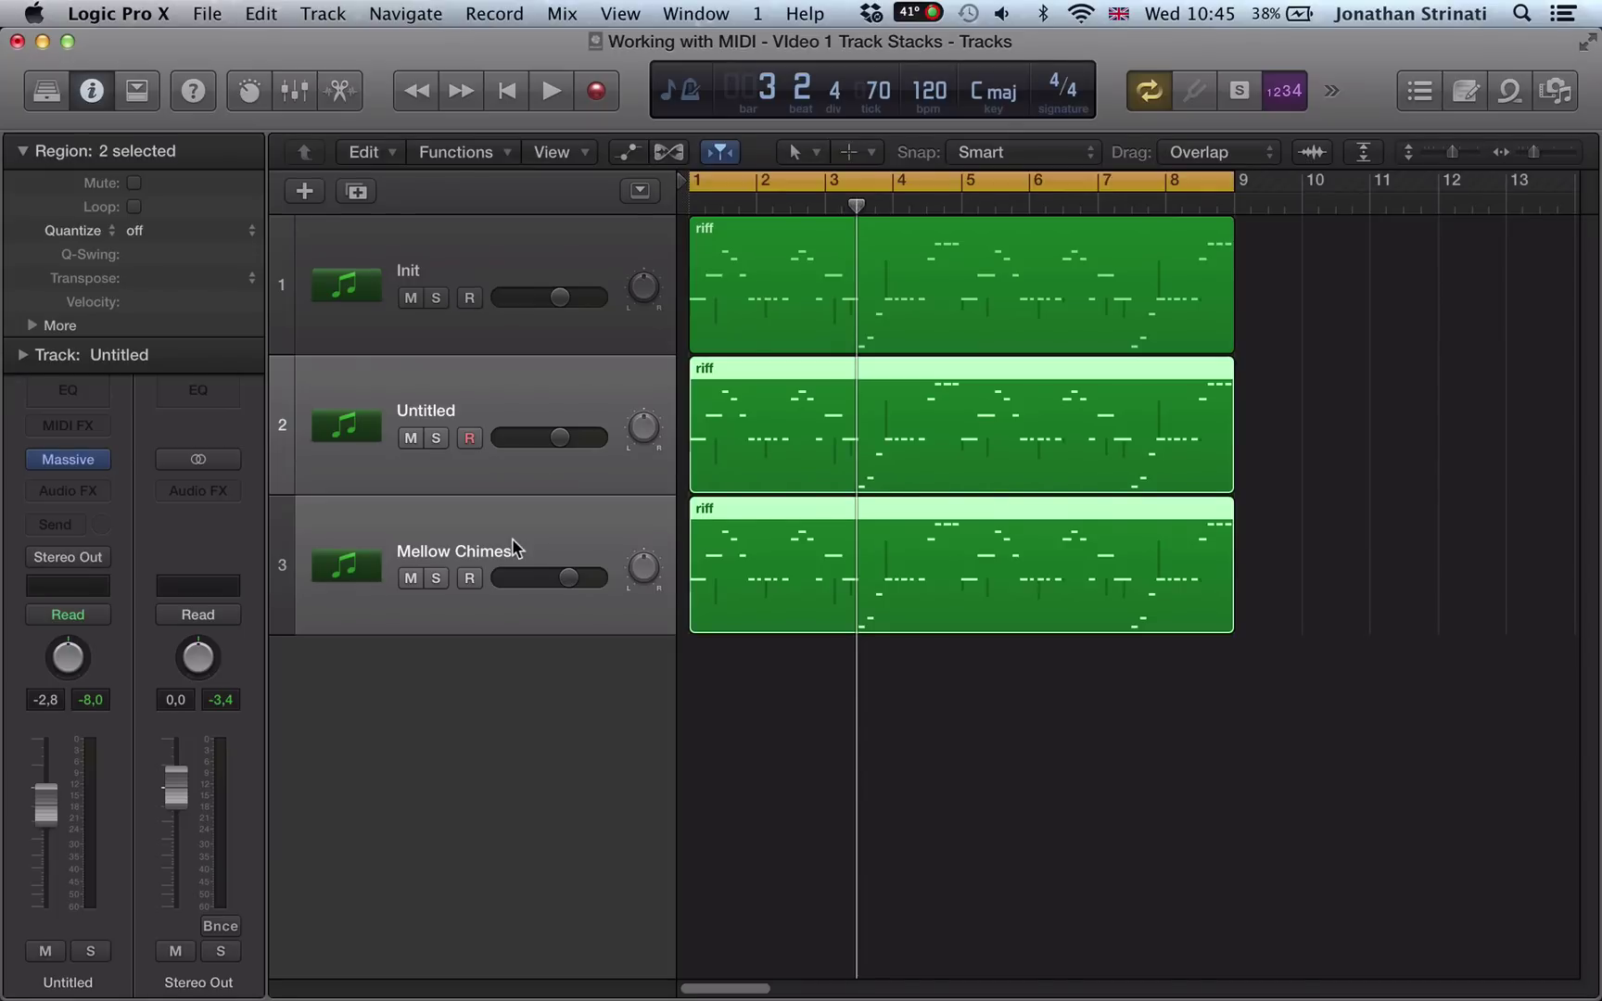
pyautogui.press('Delete')
# Play the Init riff from the start of the song.
pyautogui.click(519, 242)
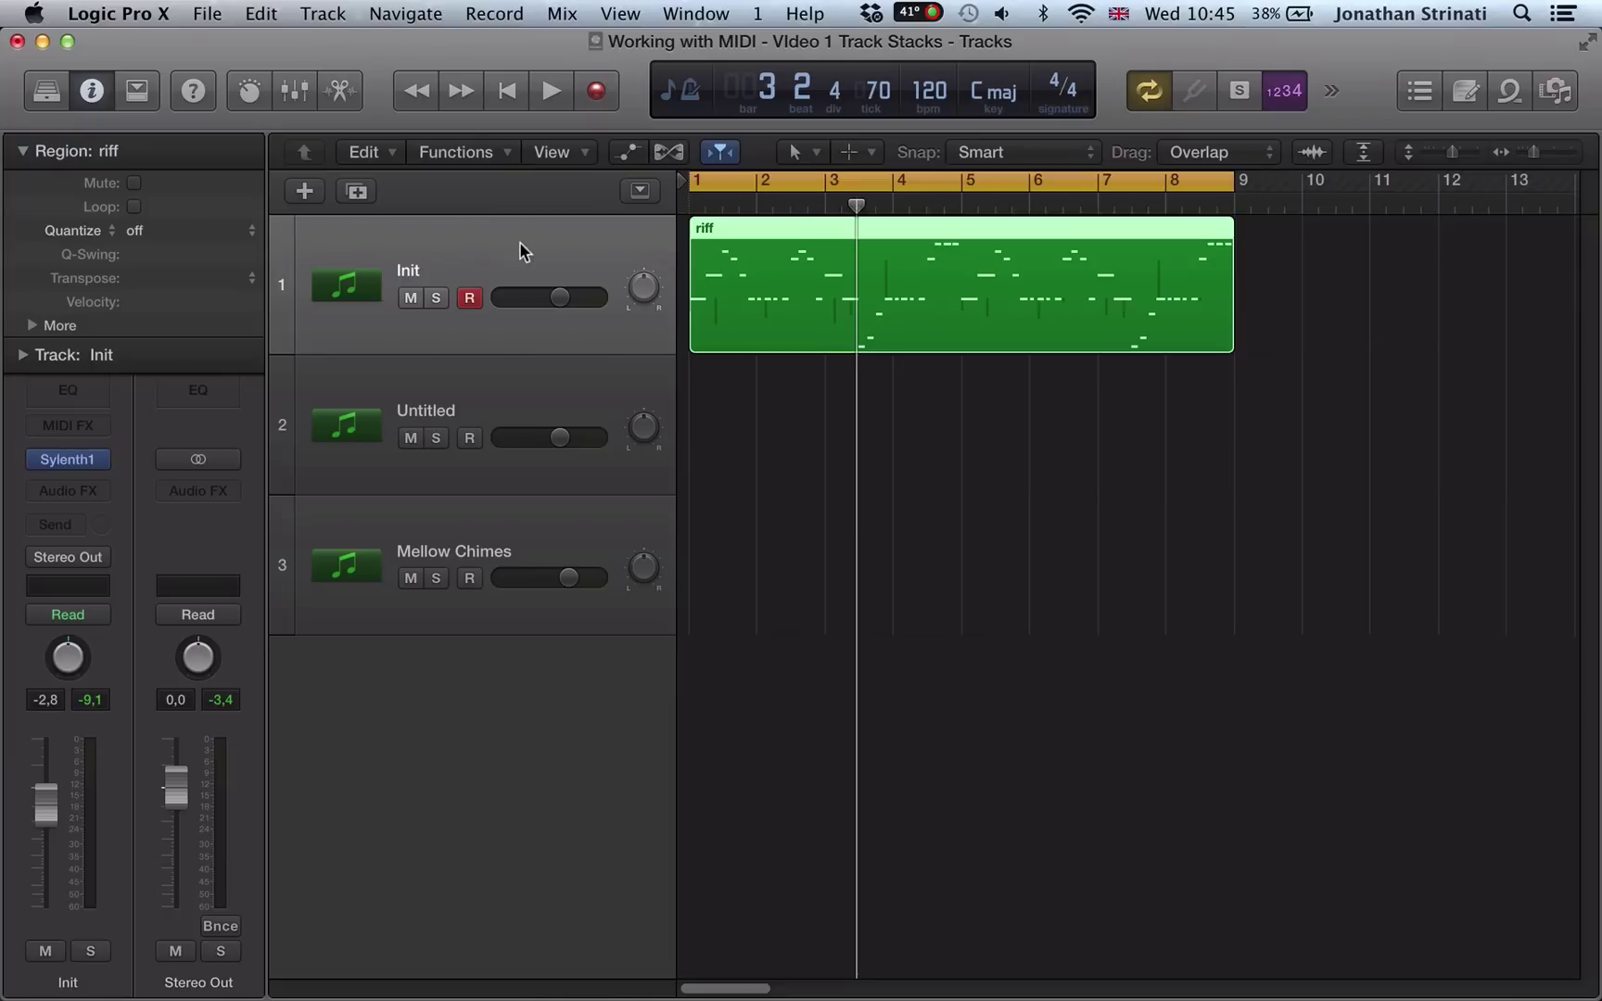
pyautogui.press('Return')
pyautogui.press('space')
pyautogui.press('space')
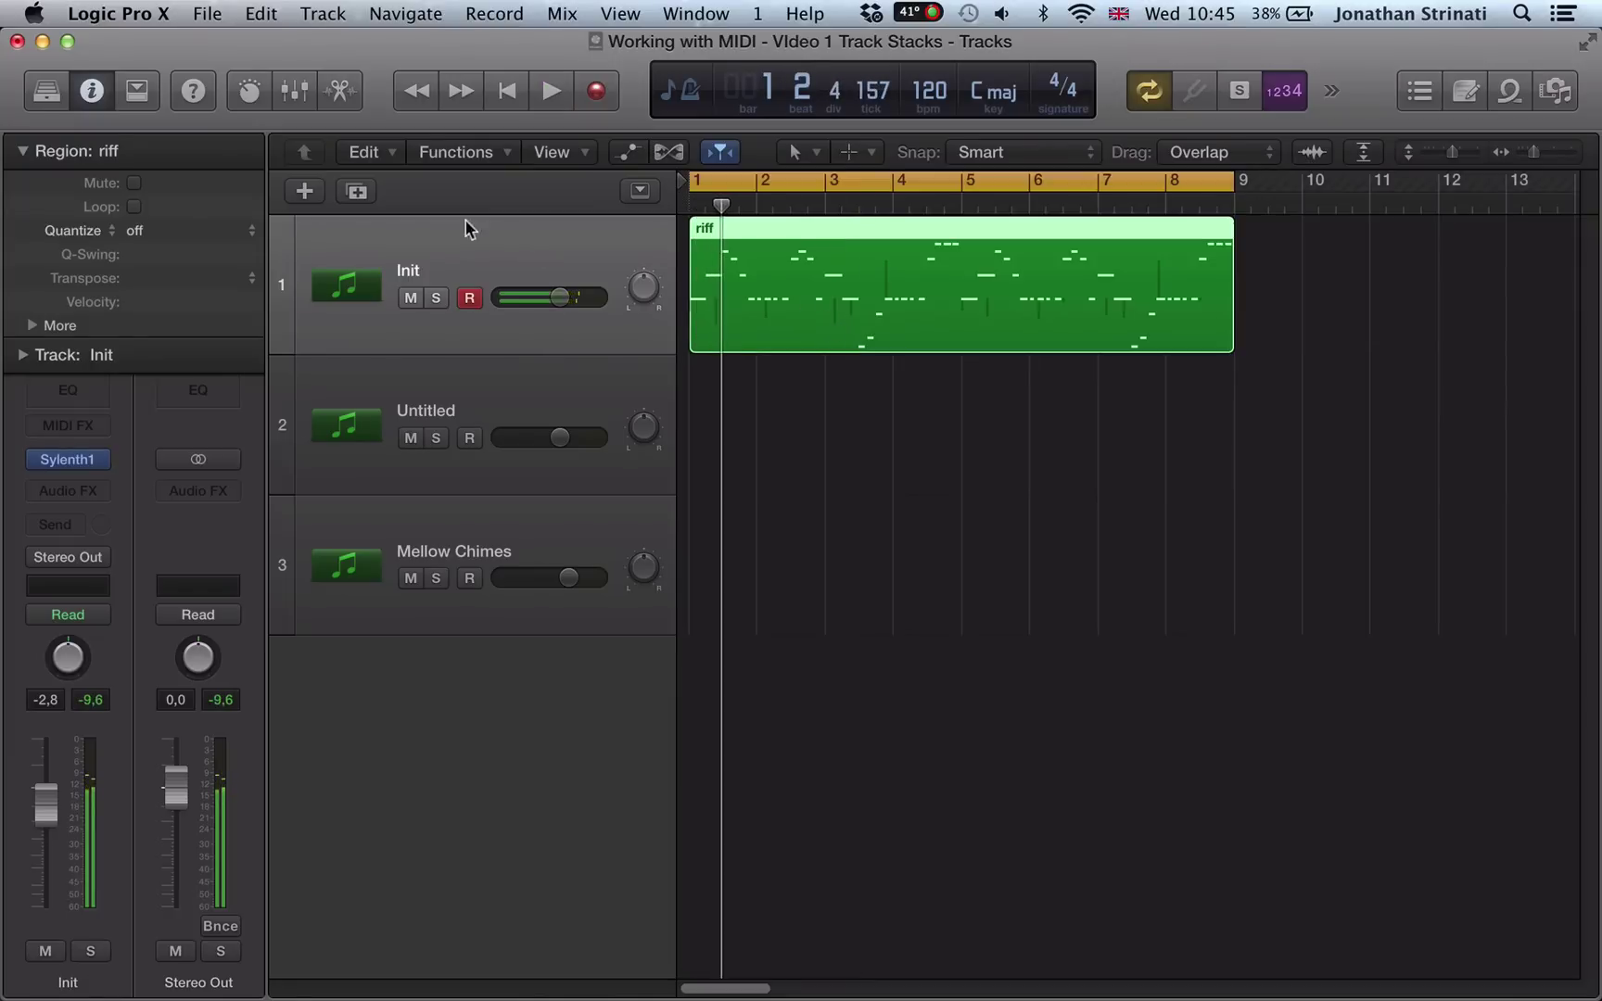
# Select Init through Mellow Chimes and create a Summing Stack from them.
pyautogui.click(749, 405)
pyautogui.keyDown('shift'); pyautogui.click(506, 529); pyautogui.keyUp('shift')
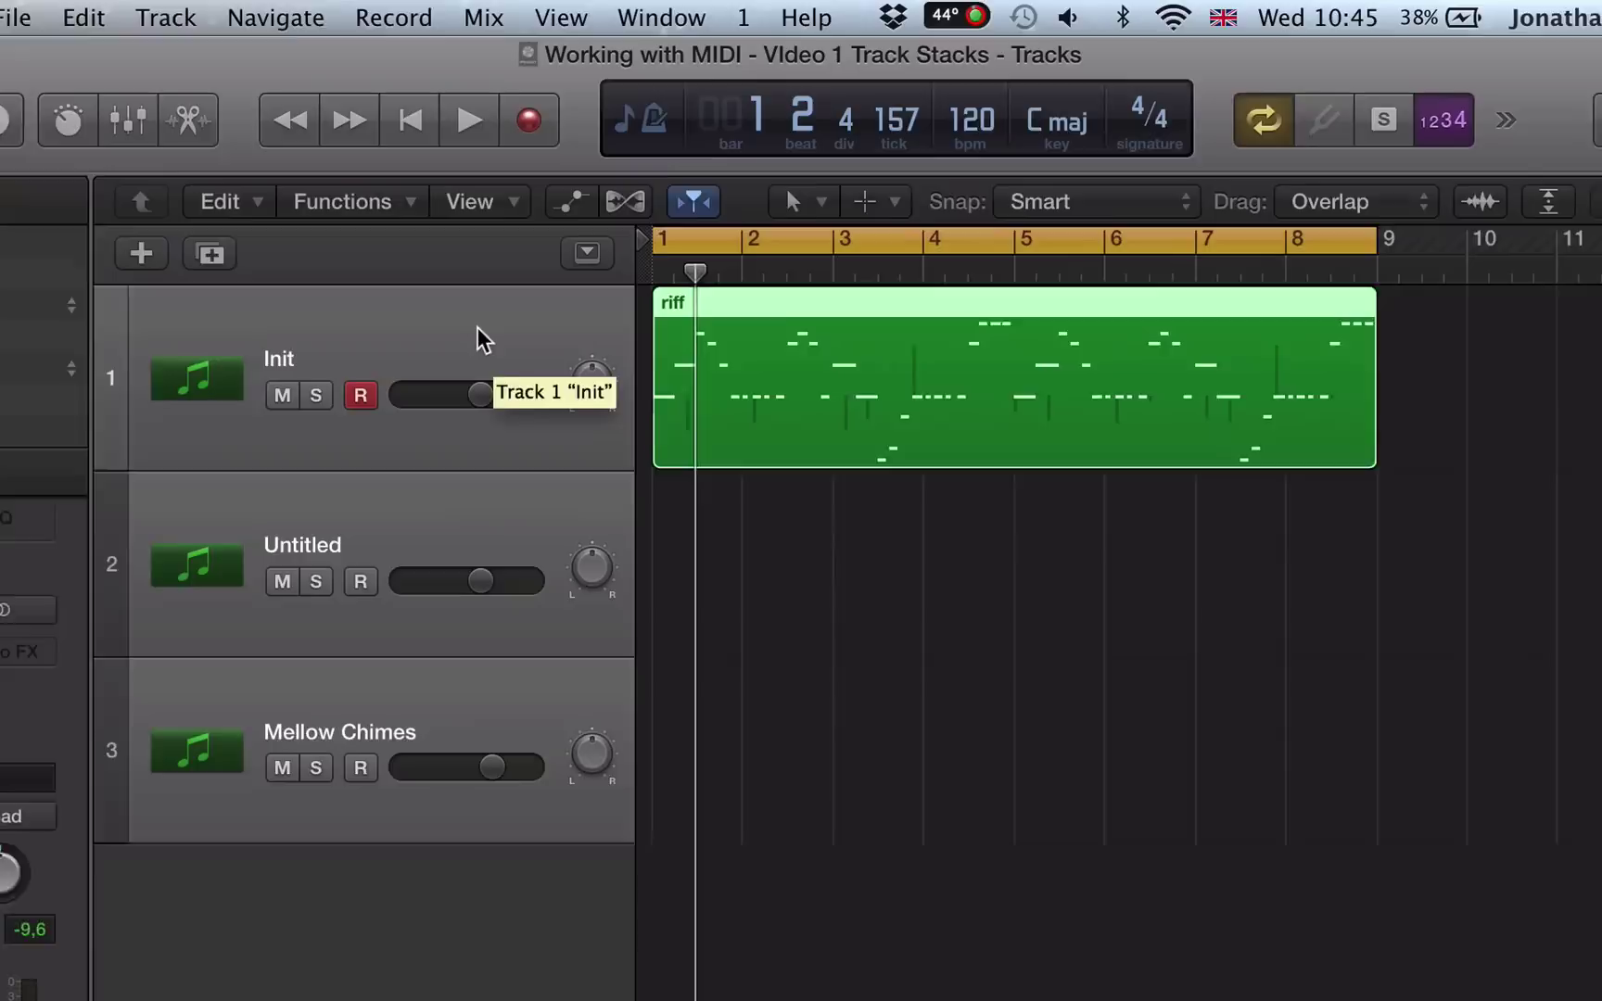
pyautogui.rightClick(479, 327)
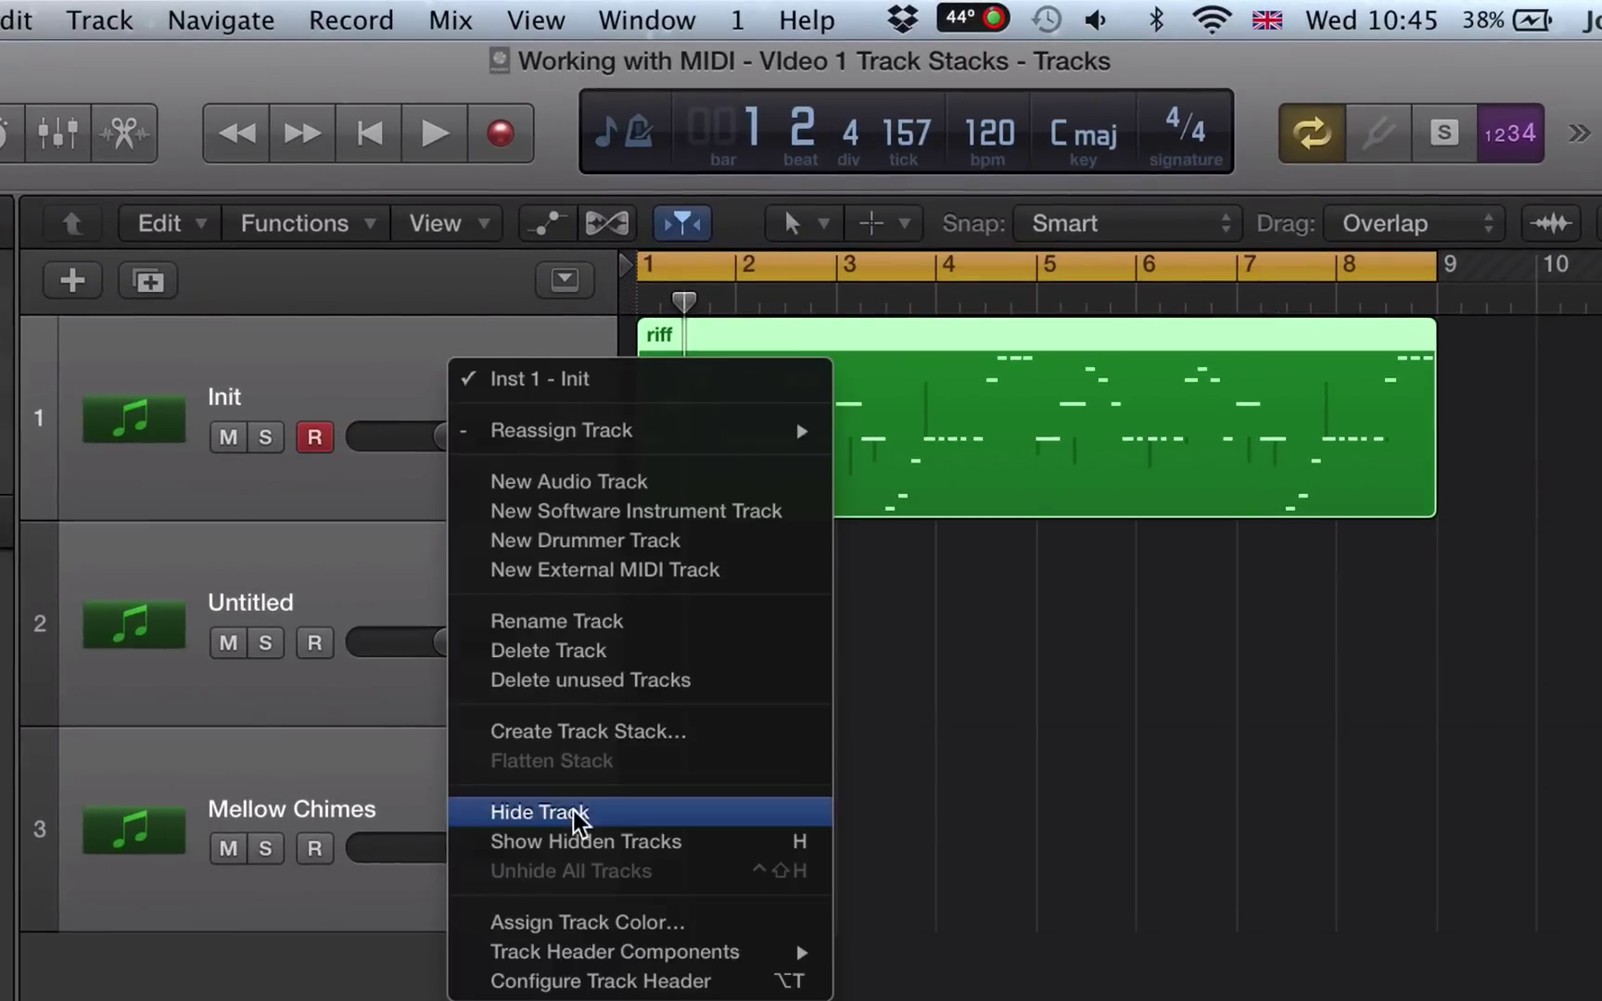
pyautogui.click(509, 735)
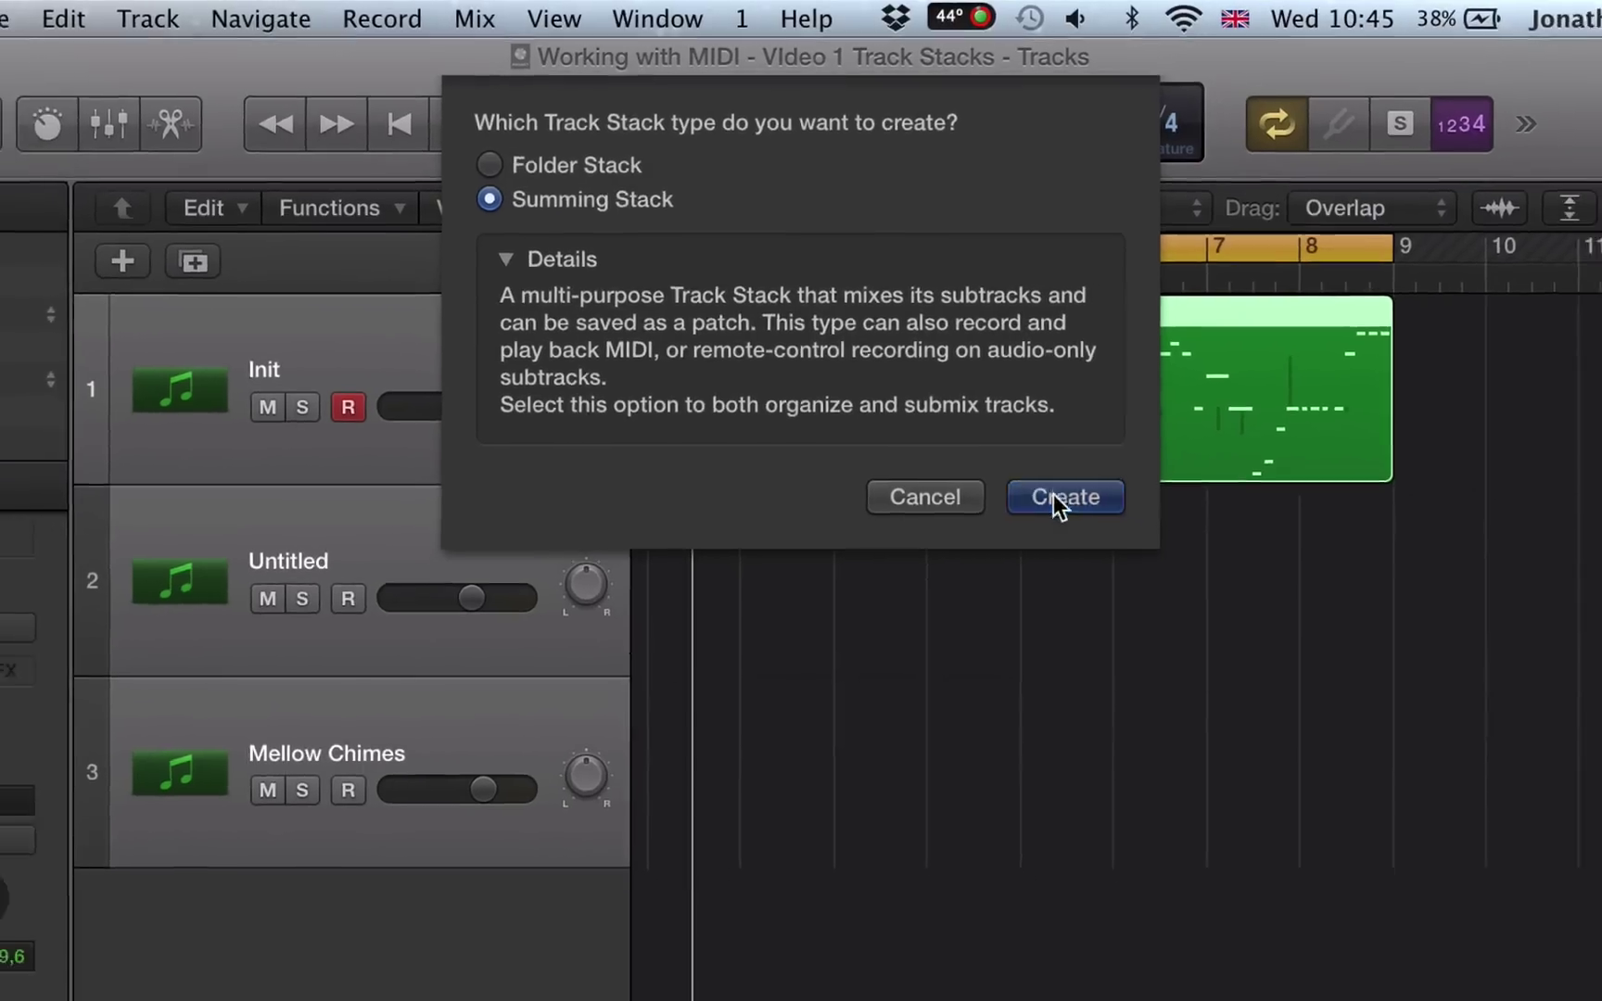
pyautogui.click(1084, 538)
pyautogui.click(877, 733)
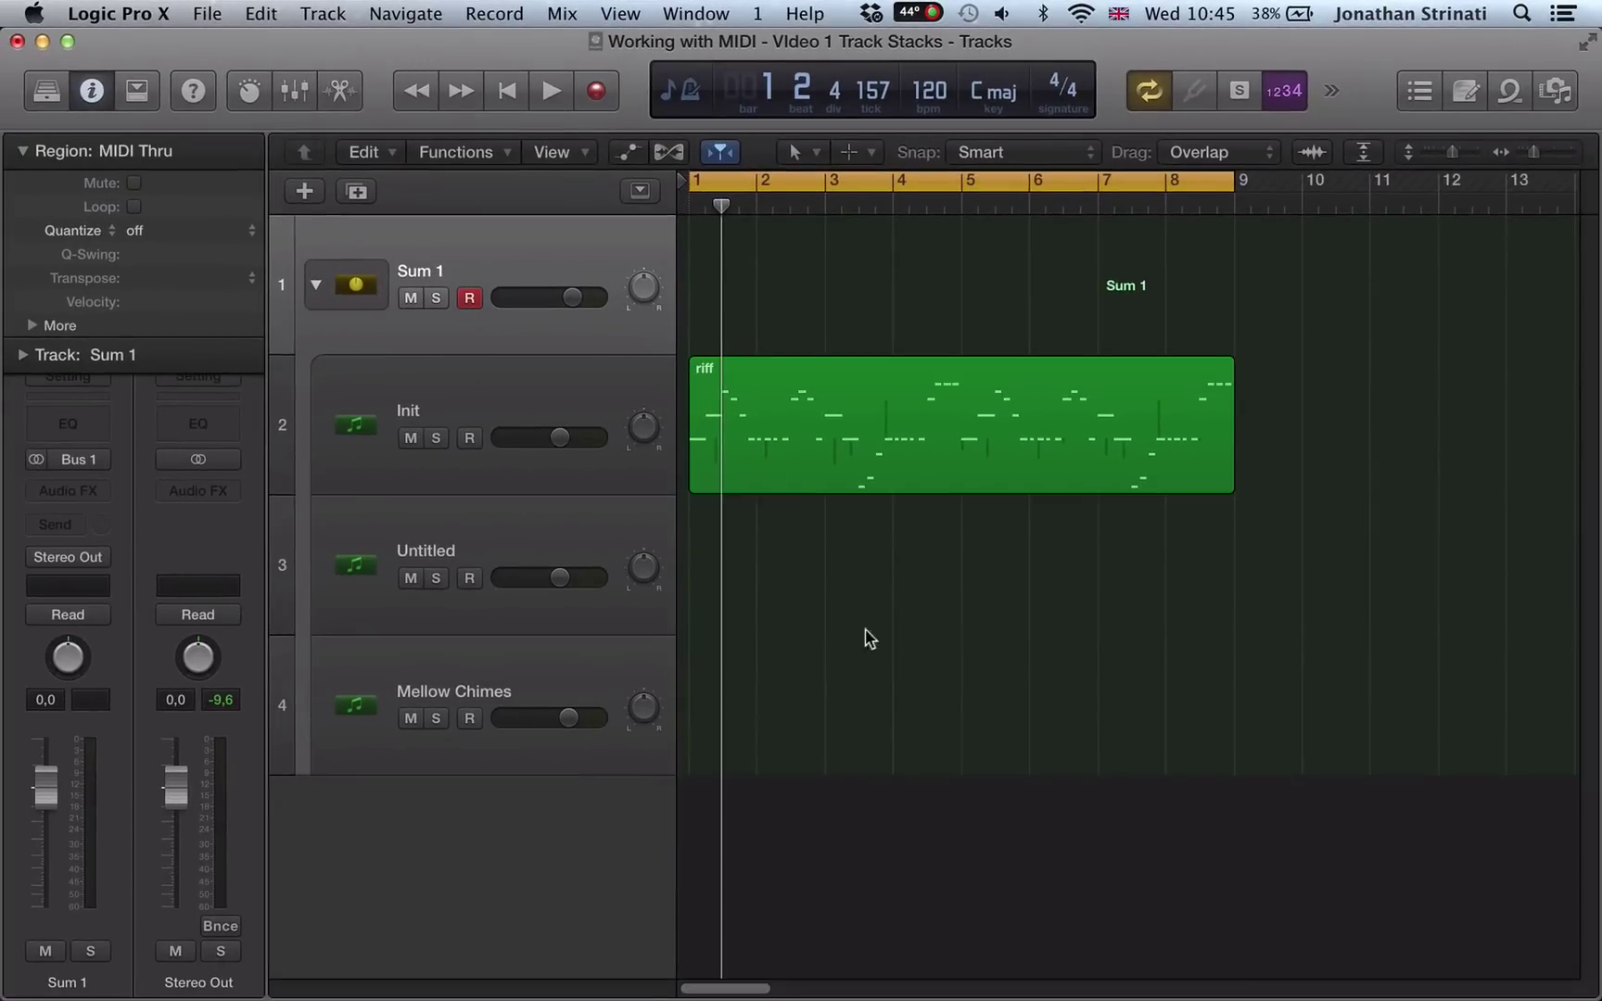
# Move the riff region from Init onto the Sum 1 stack track and play it.
pyautogui.click(785, 542)
pyautogui.press('space')
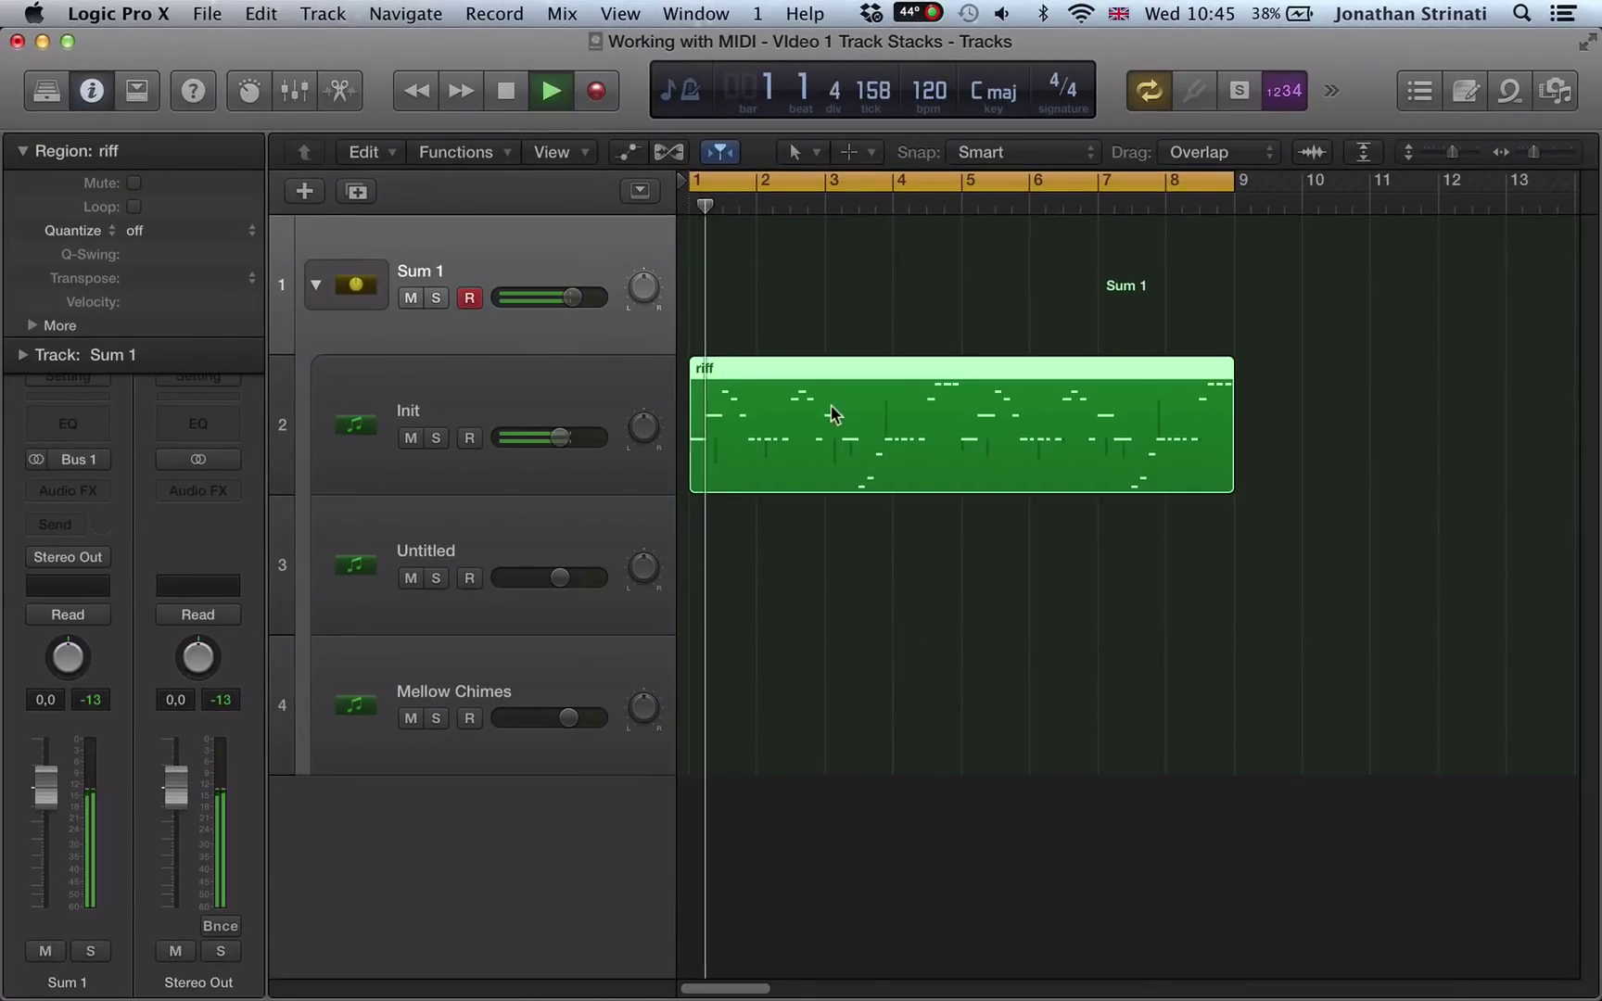
pyautogui.press('space')
pyautogui.click(822, 428)
pyautogui.moveTo(823, 428); pyautogui.dragTo(819, 315)
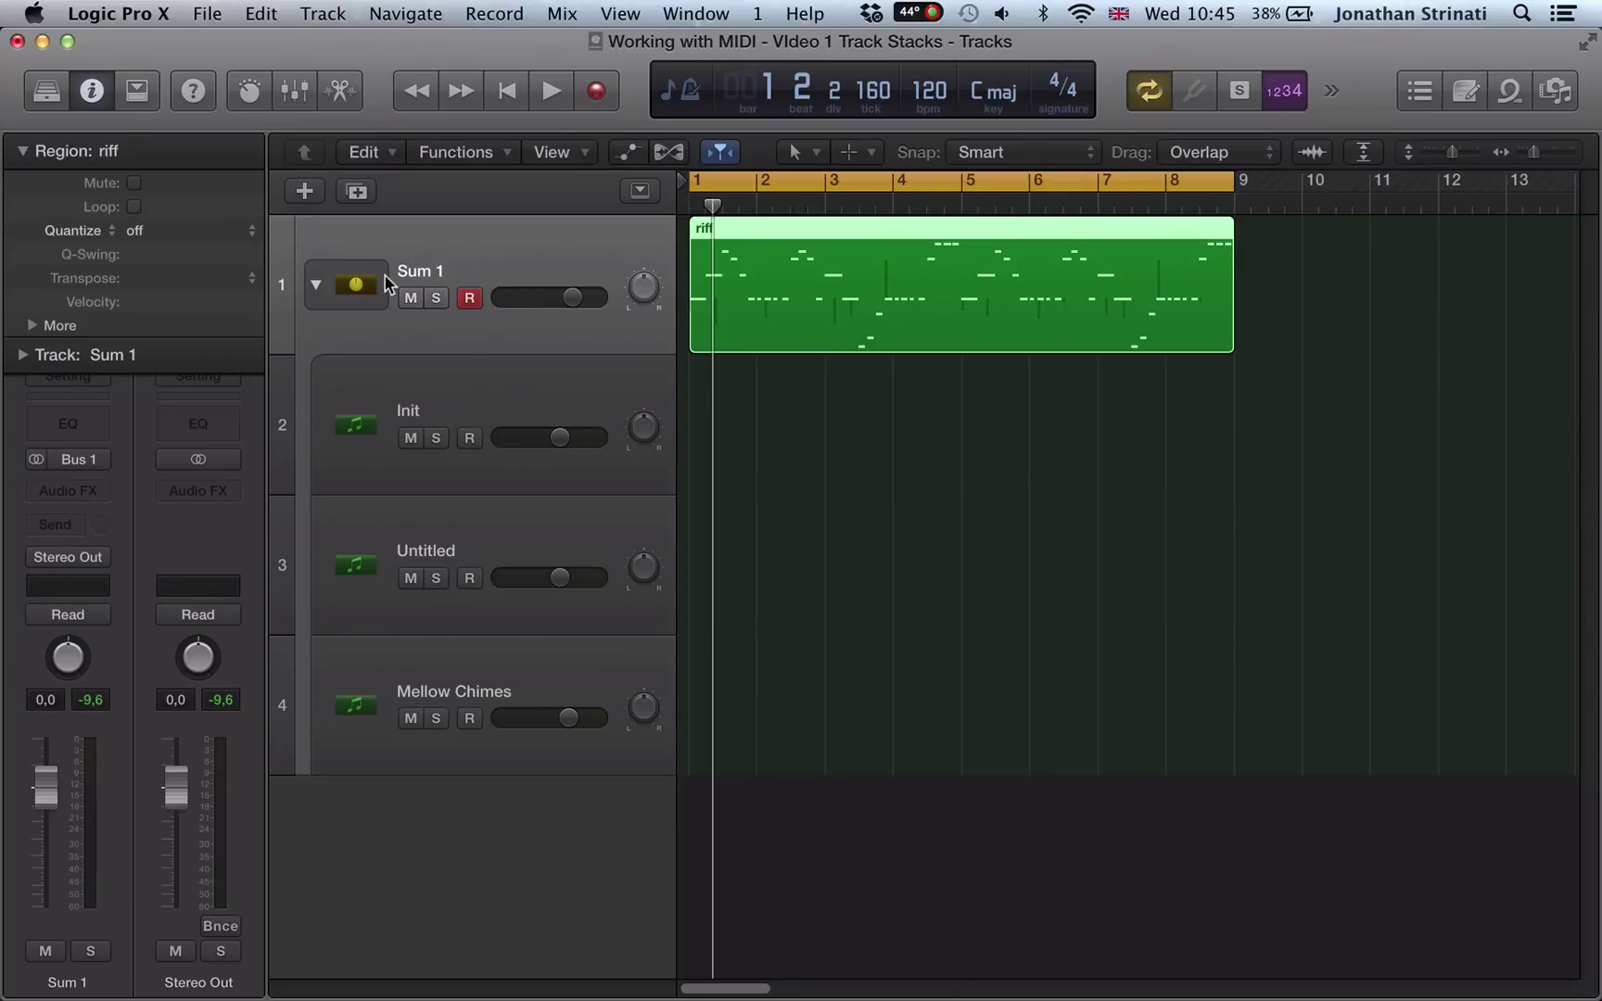
pyautogui.press('space')
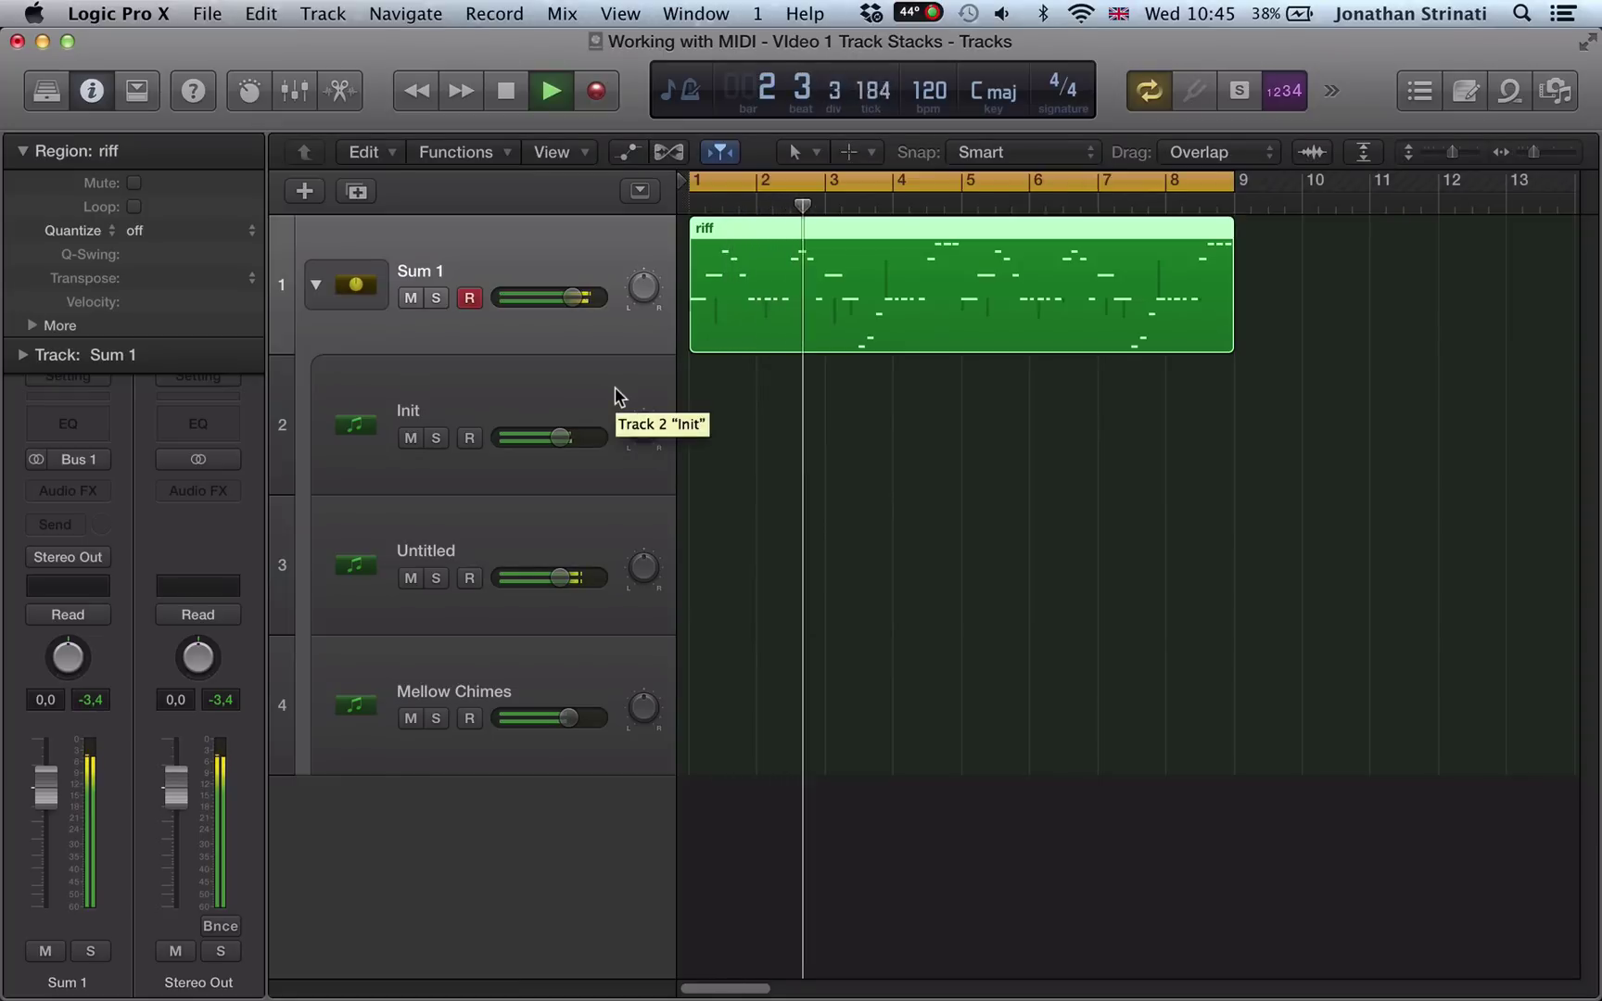
pyautogui.press('space')
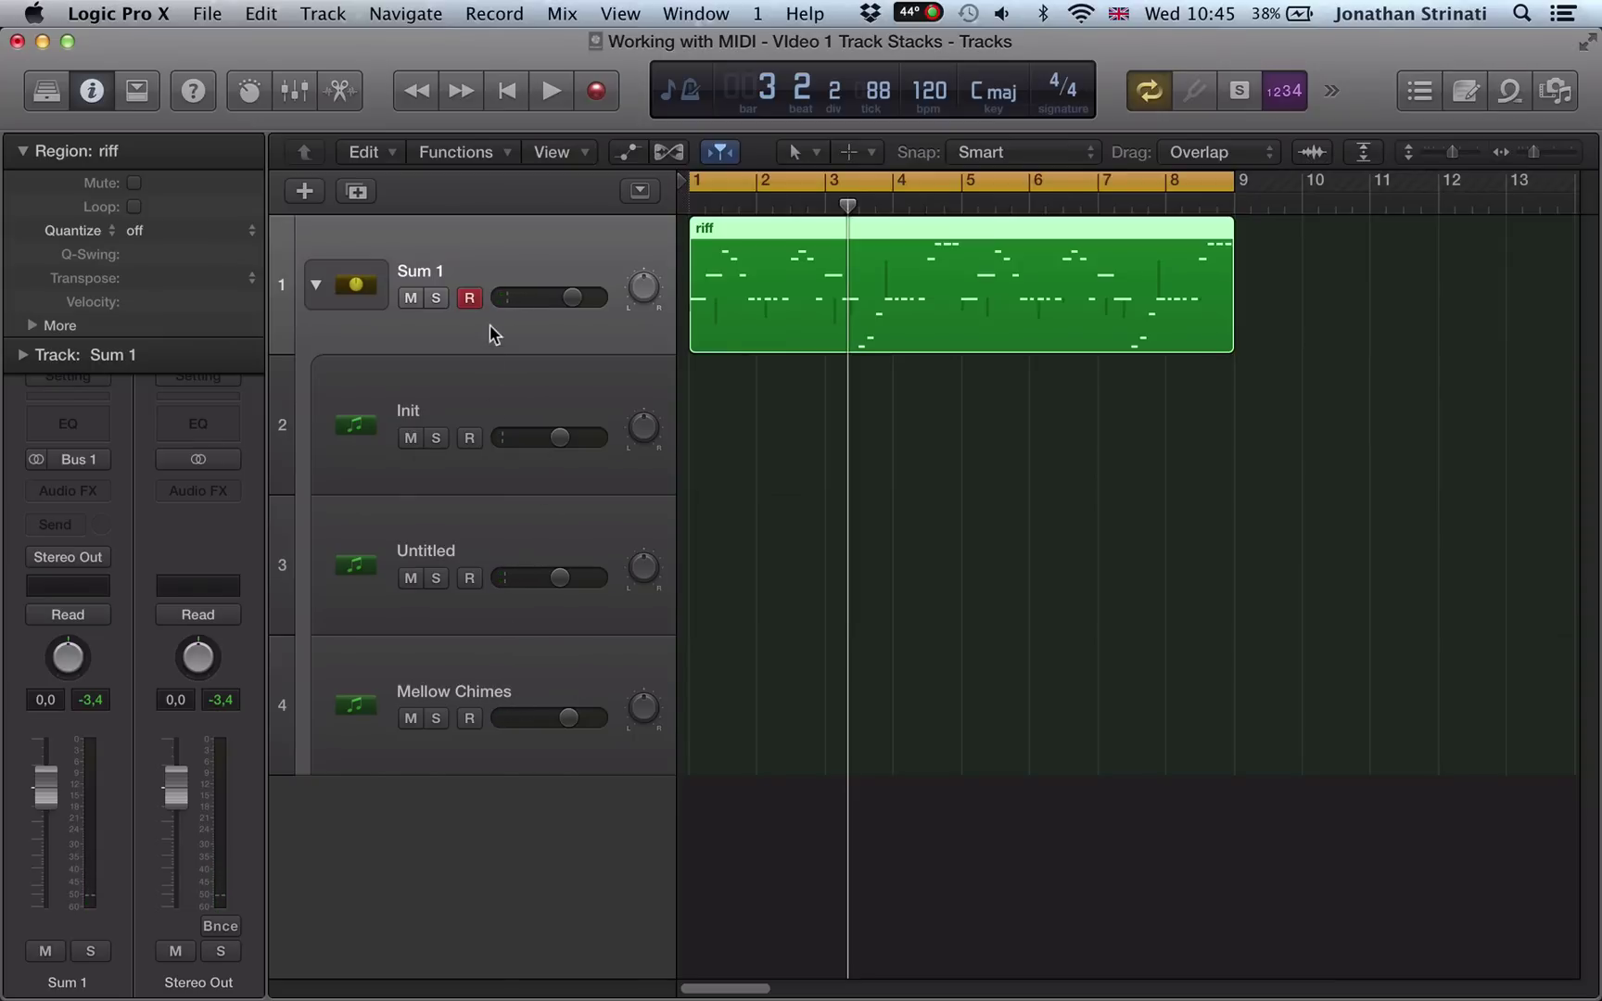
# Shift the riff region on Sum 1 to start at bar 9.
pyautogui.moveTo(869, 299); pyautogui.dragTo(1388, 268)
pyautogui.click(751, 285)
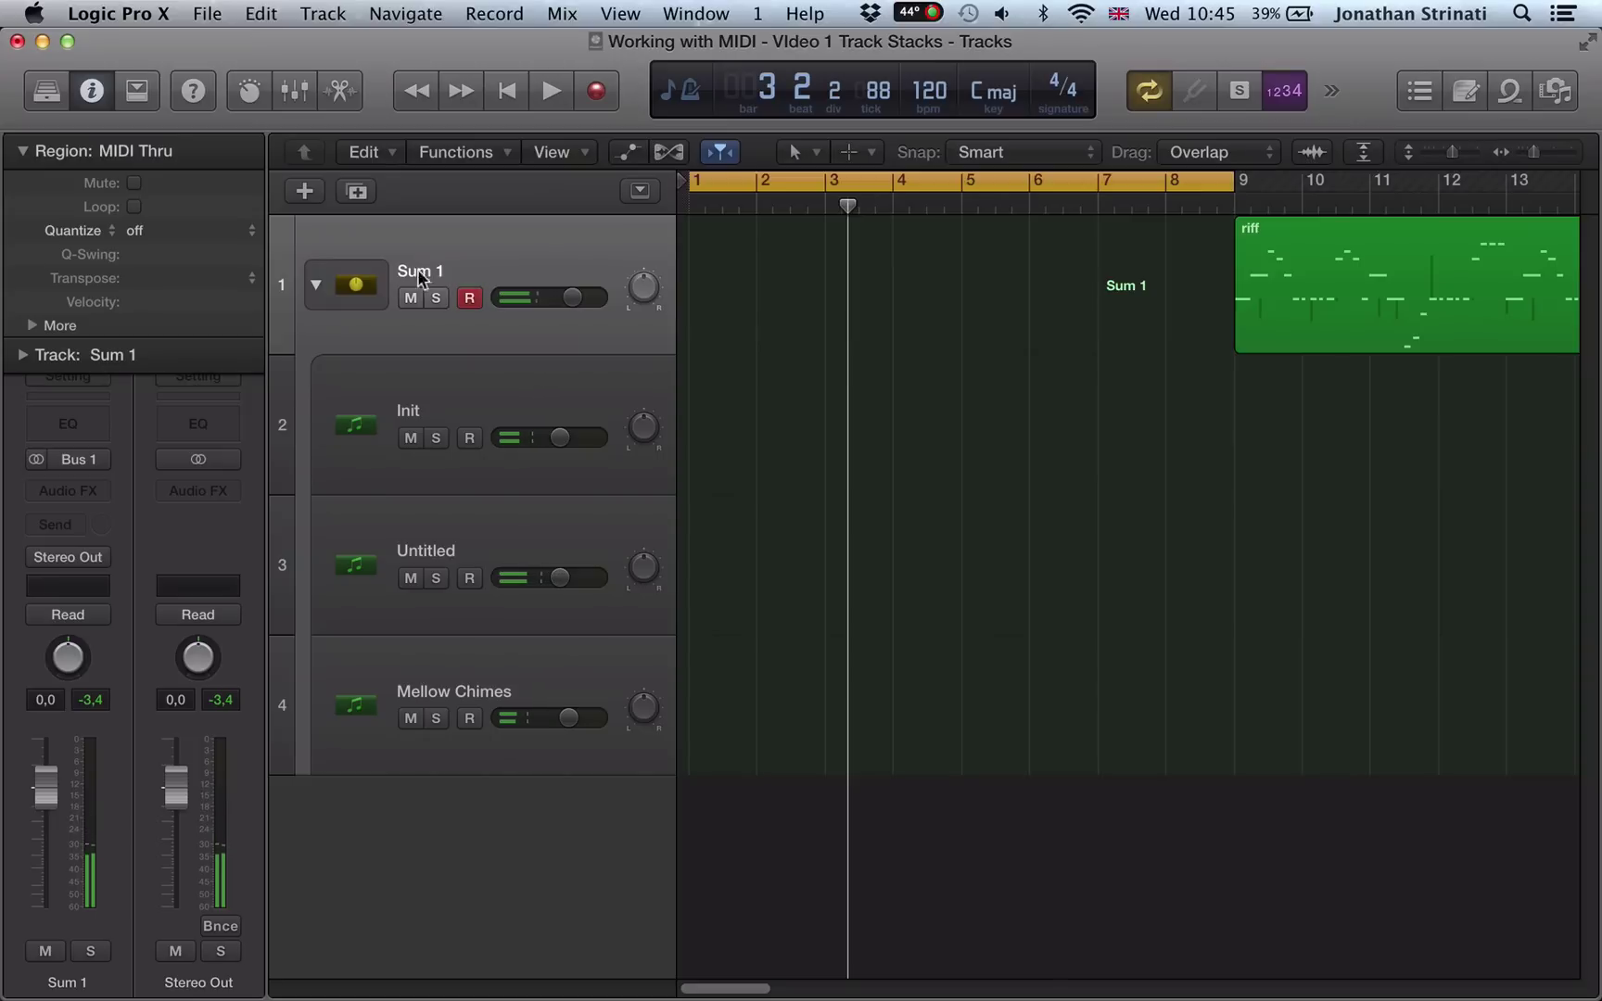
pyautogui.click(512, 397)
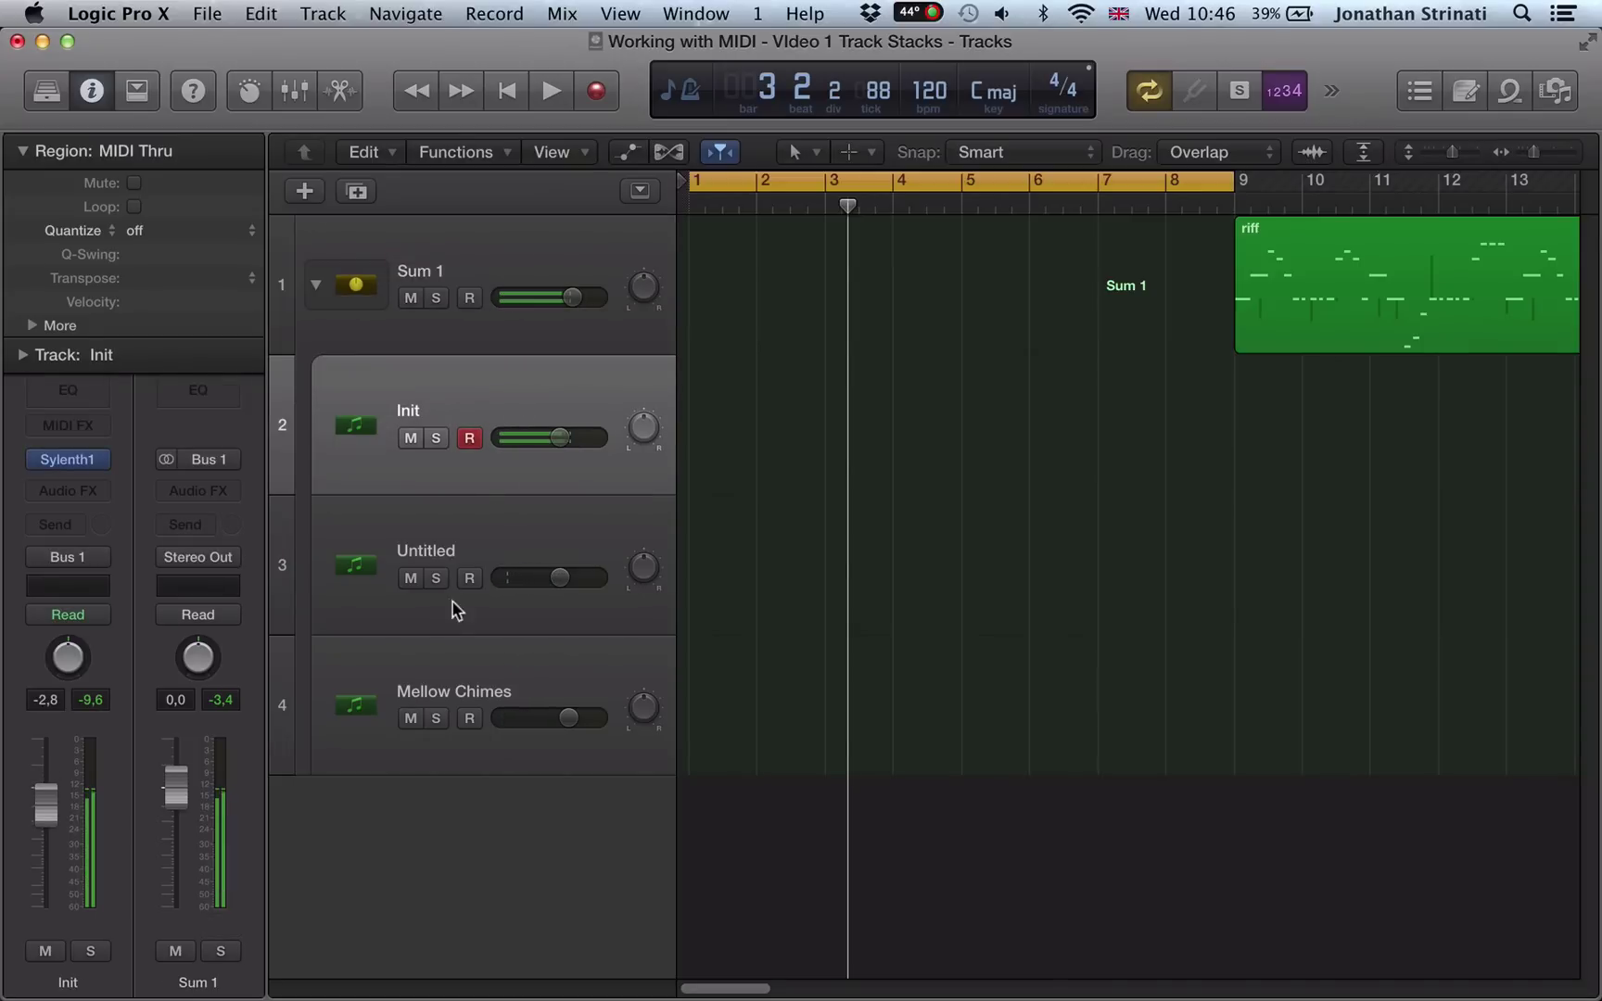
pyautogui.click(496, 512)
pyautogui.click(497, 656)
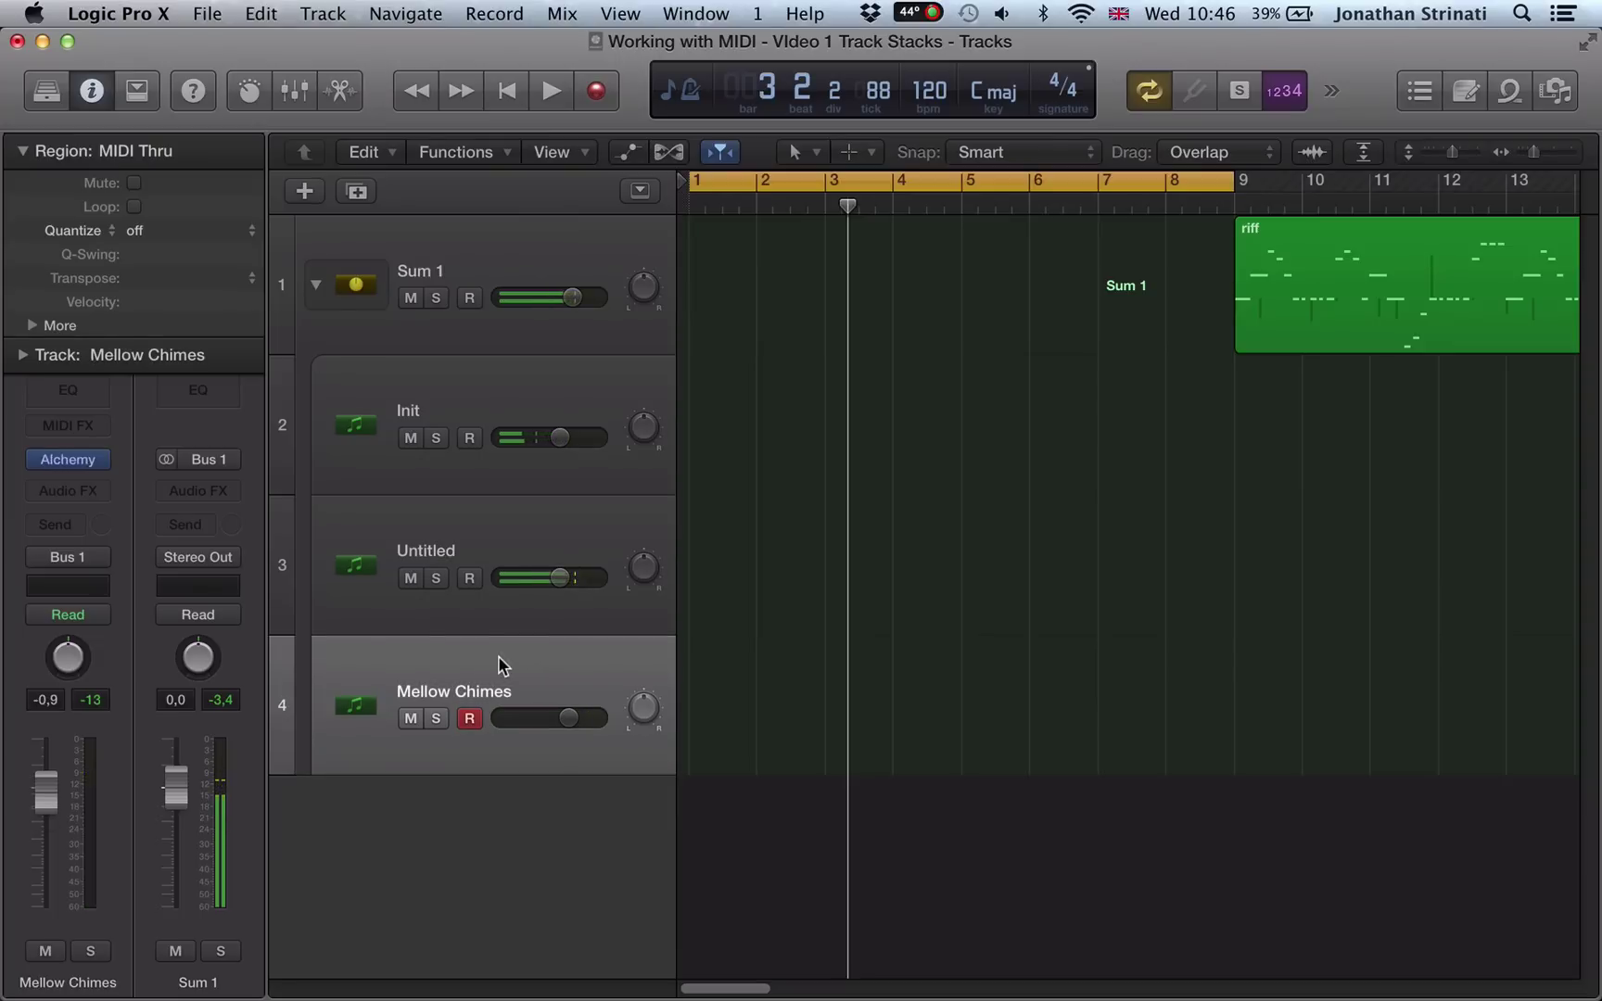
pyautogui.click(524, 243)
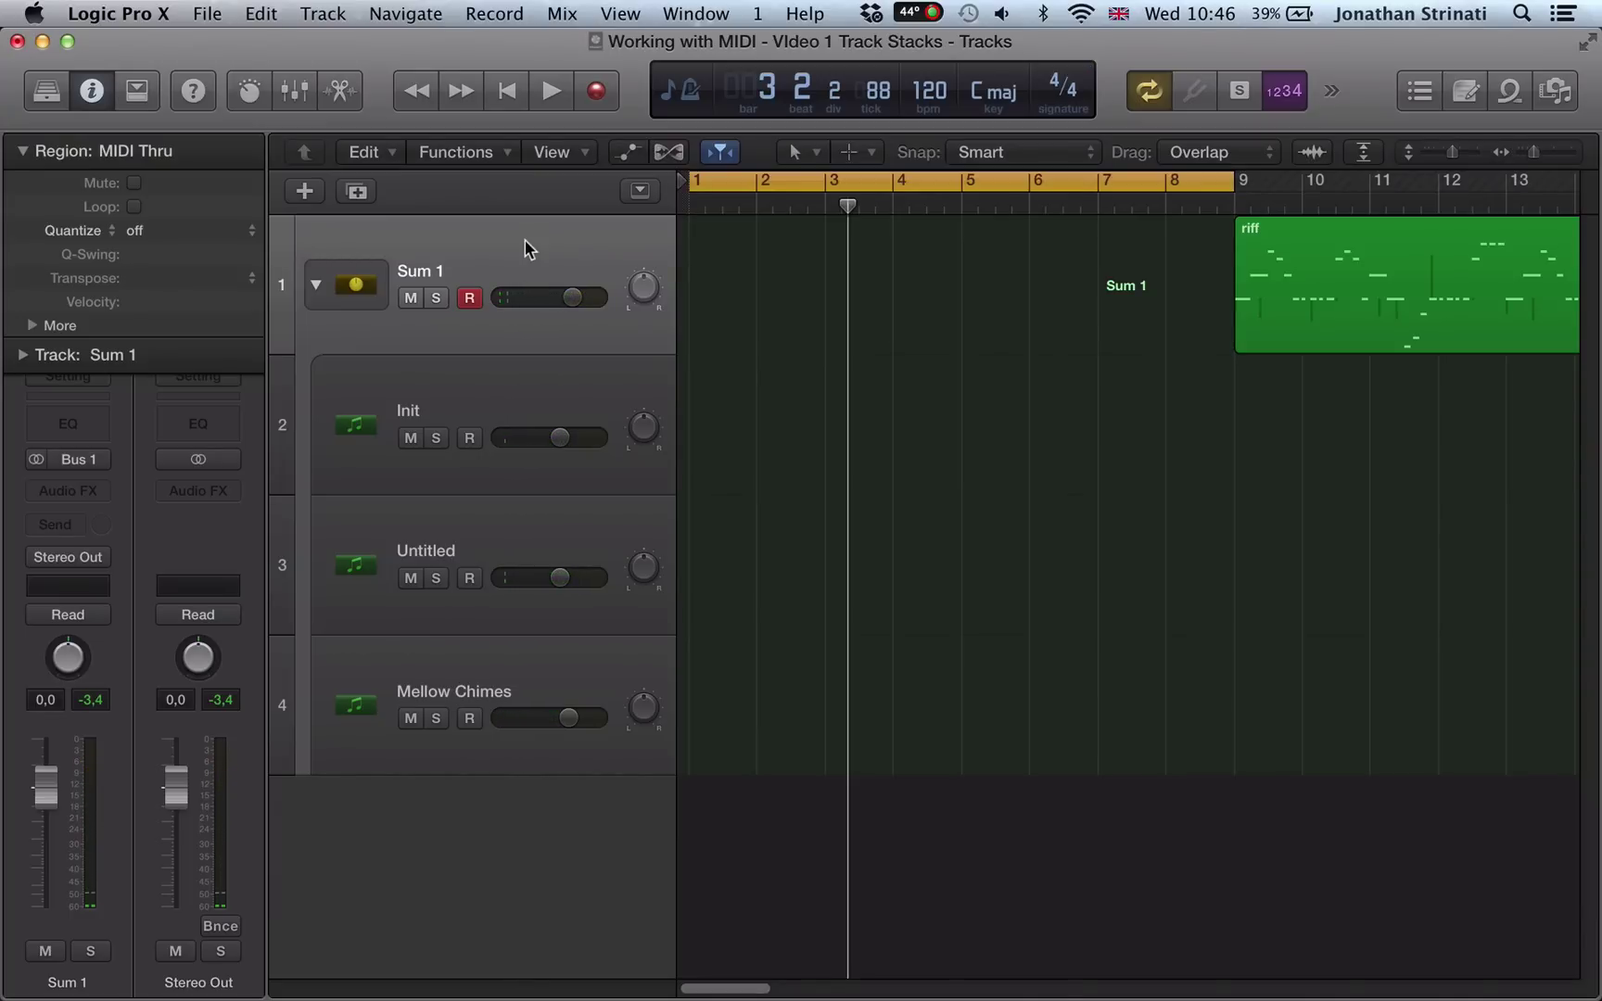
pyautogui.press('r')
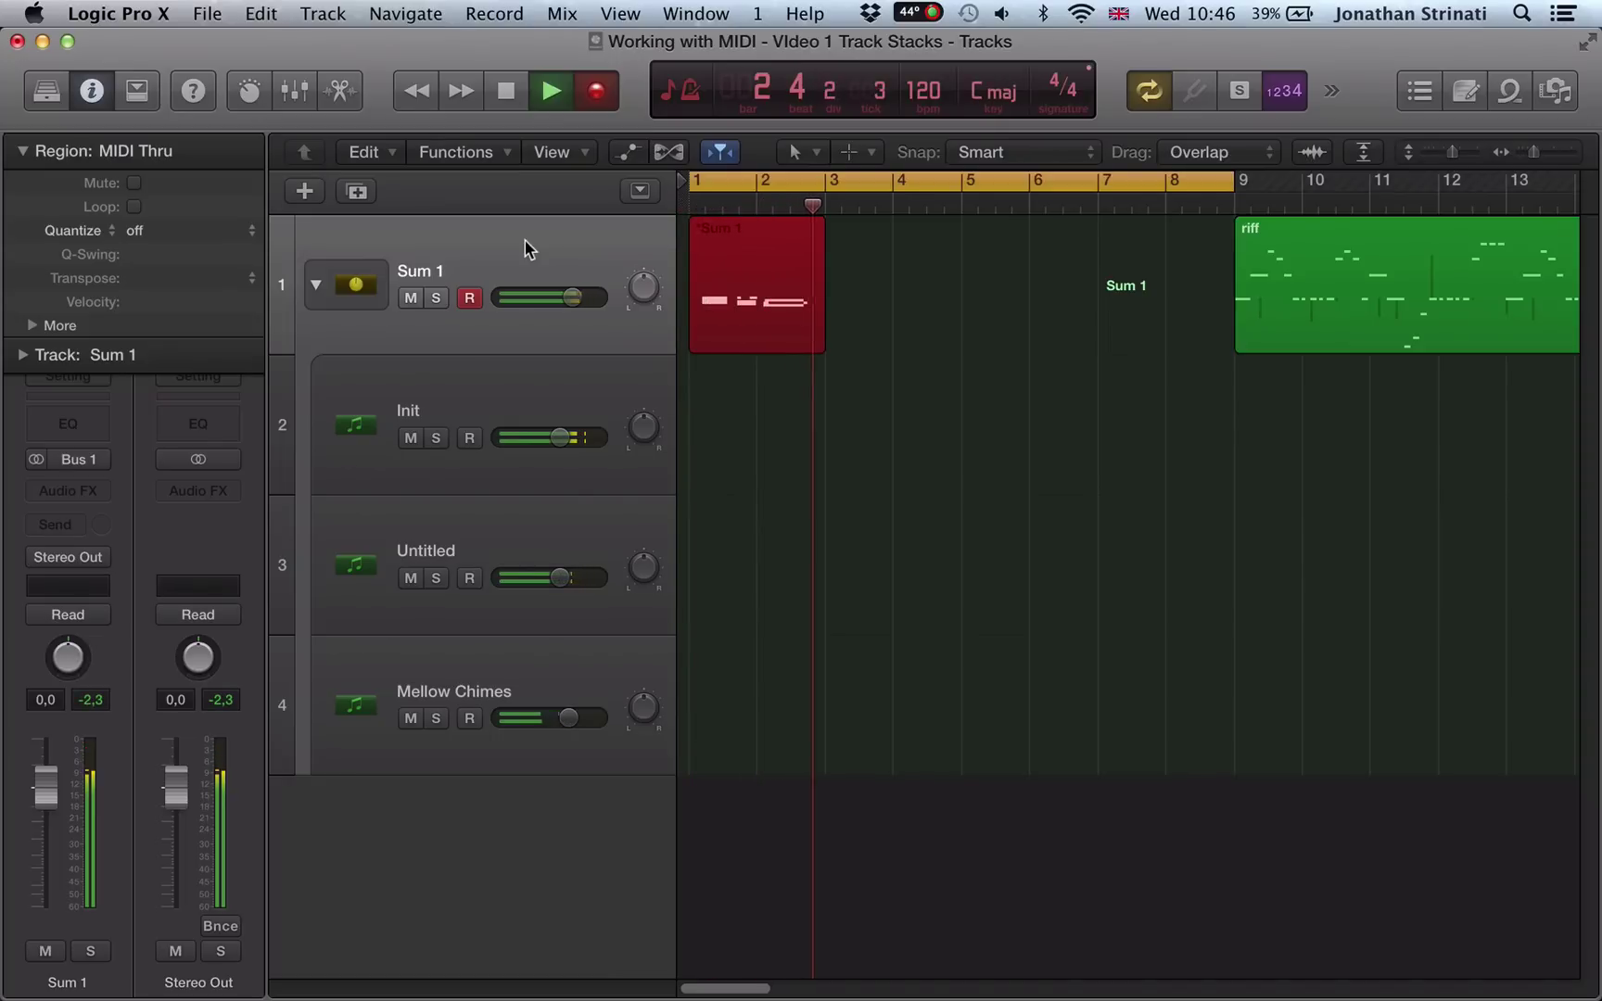
pyautogui.press('space')
pyautogui.click(935, 281)
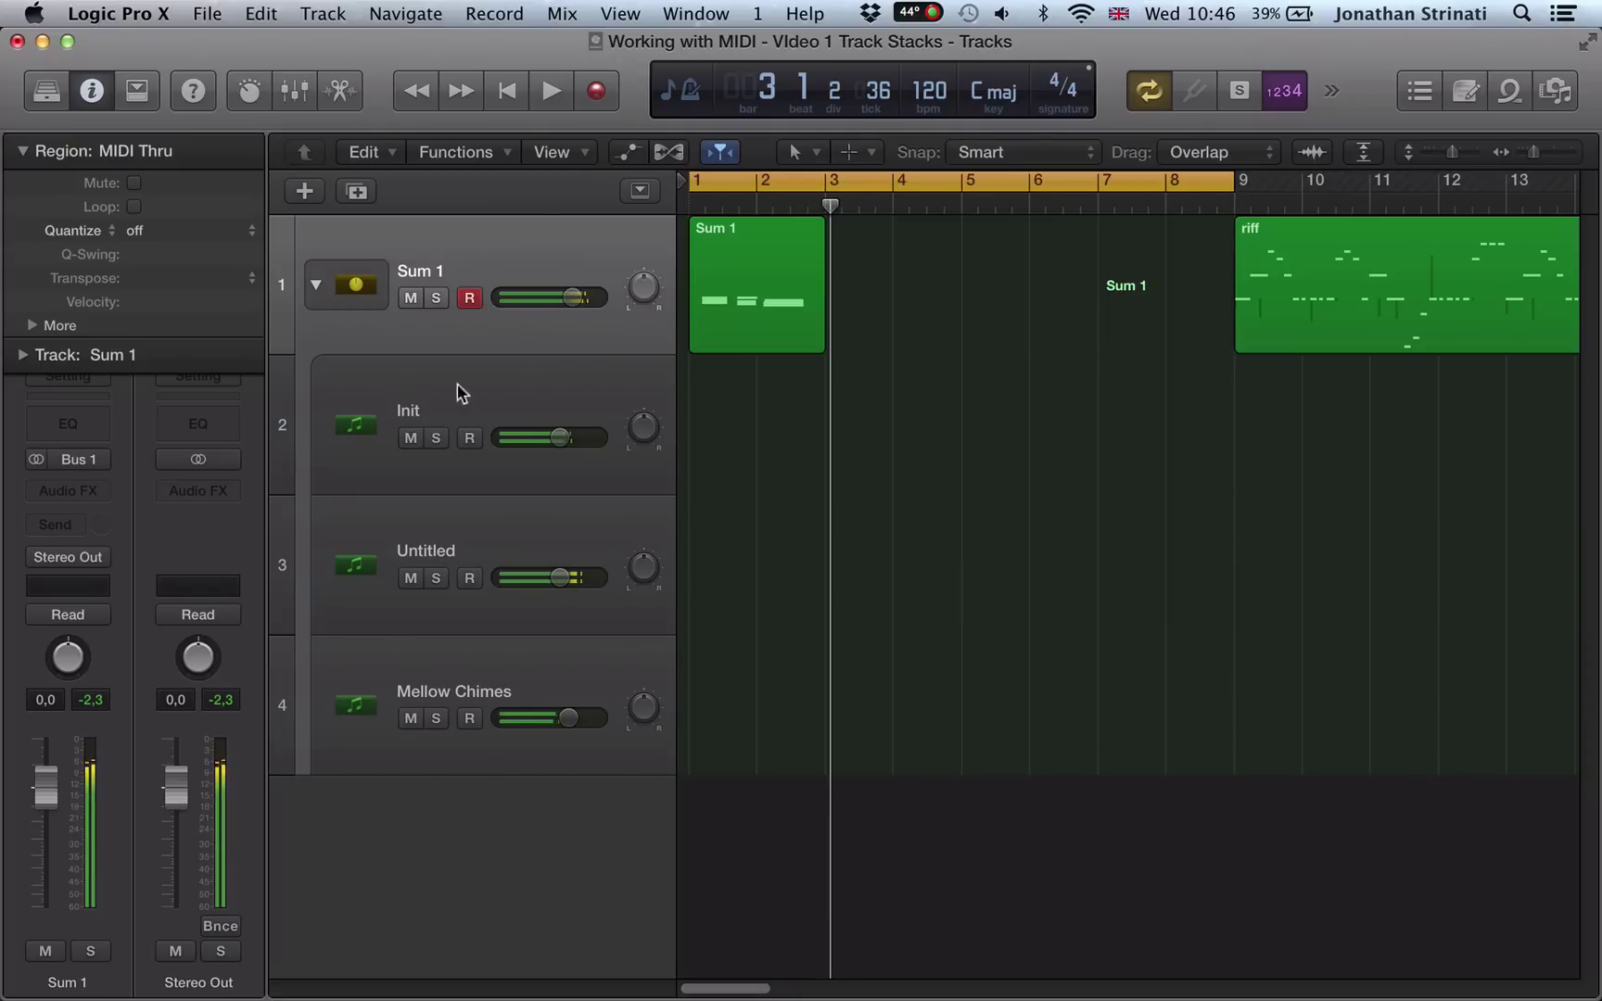
pyautogui.click(758, 315)
pyautogui.press('Delete')
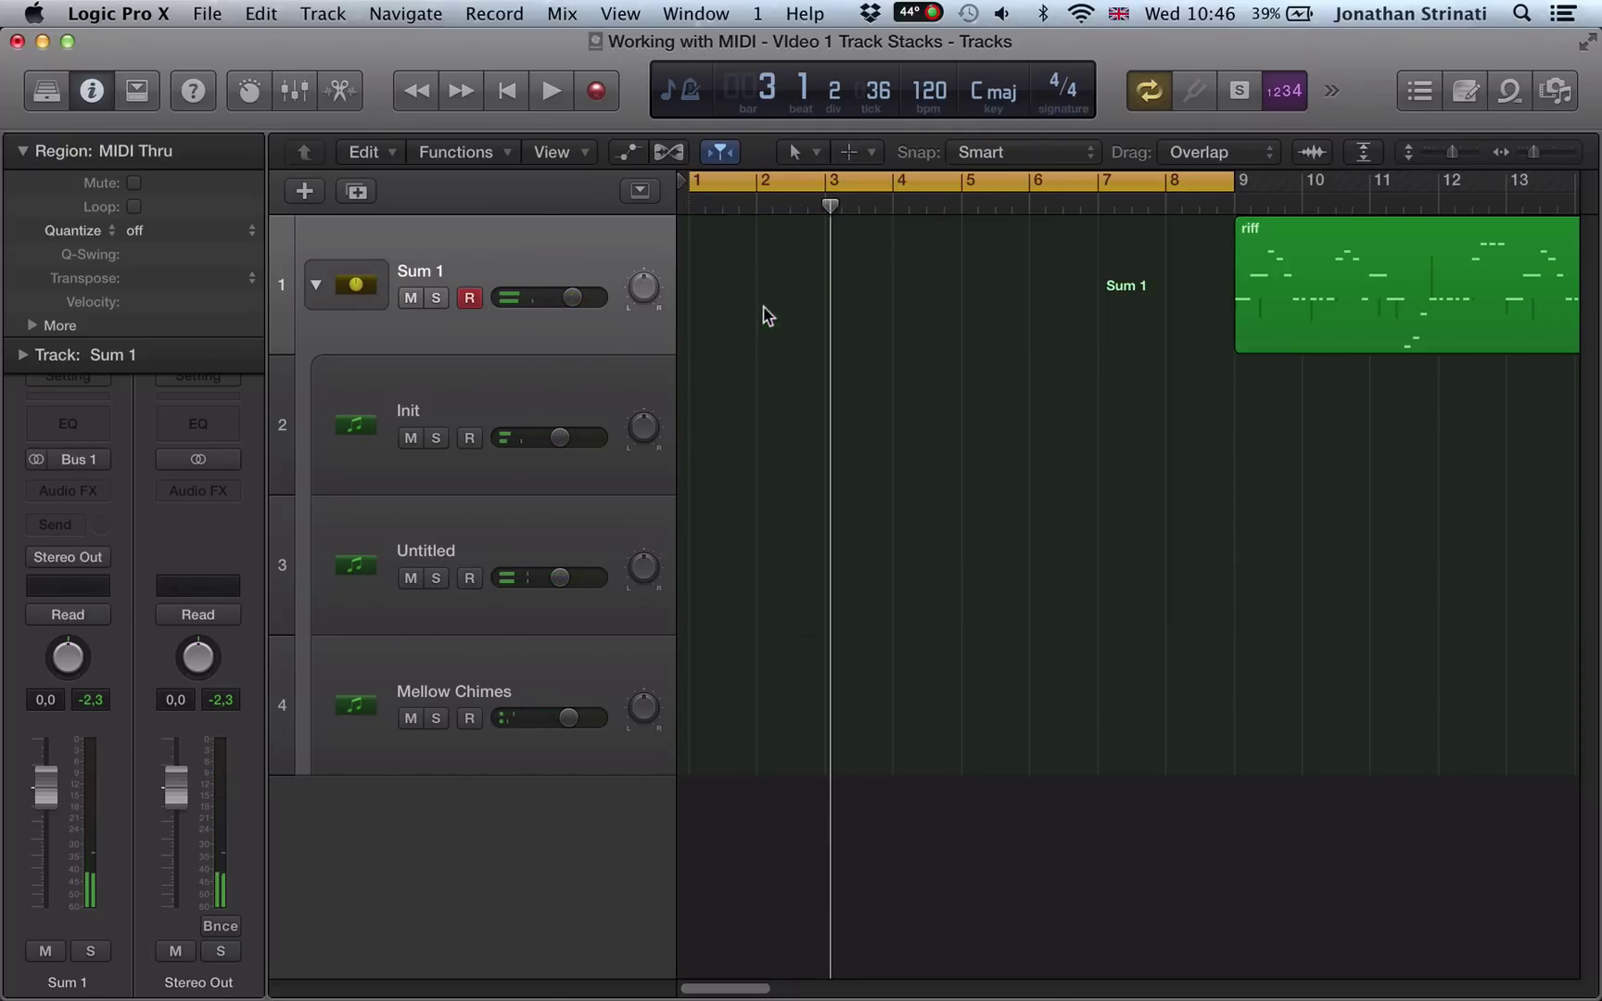
pyautogui.click(496, 394)
pyautogui.click(458, 559)
pyautogui.click(476, 668)
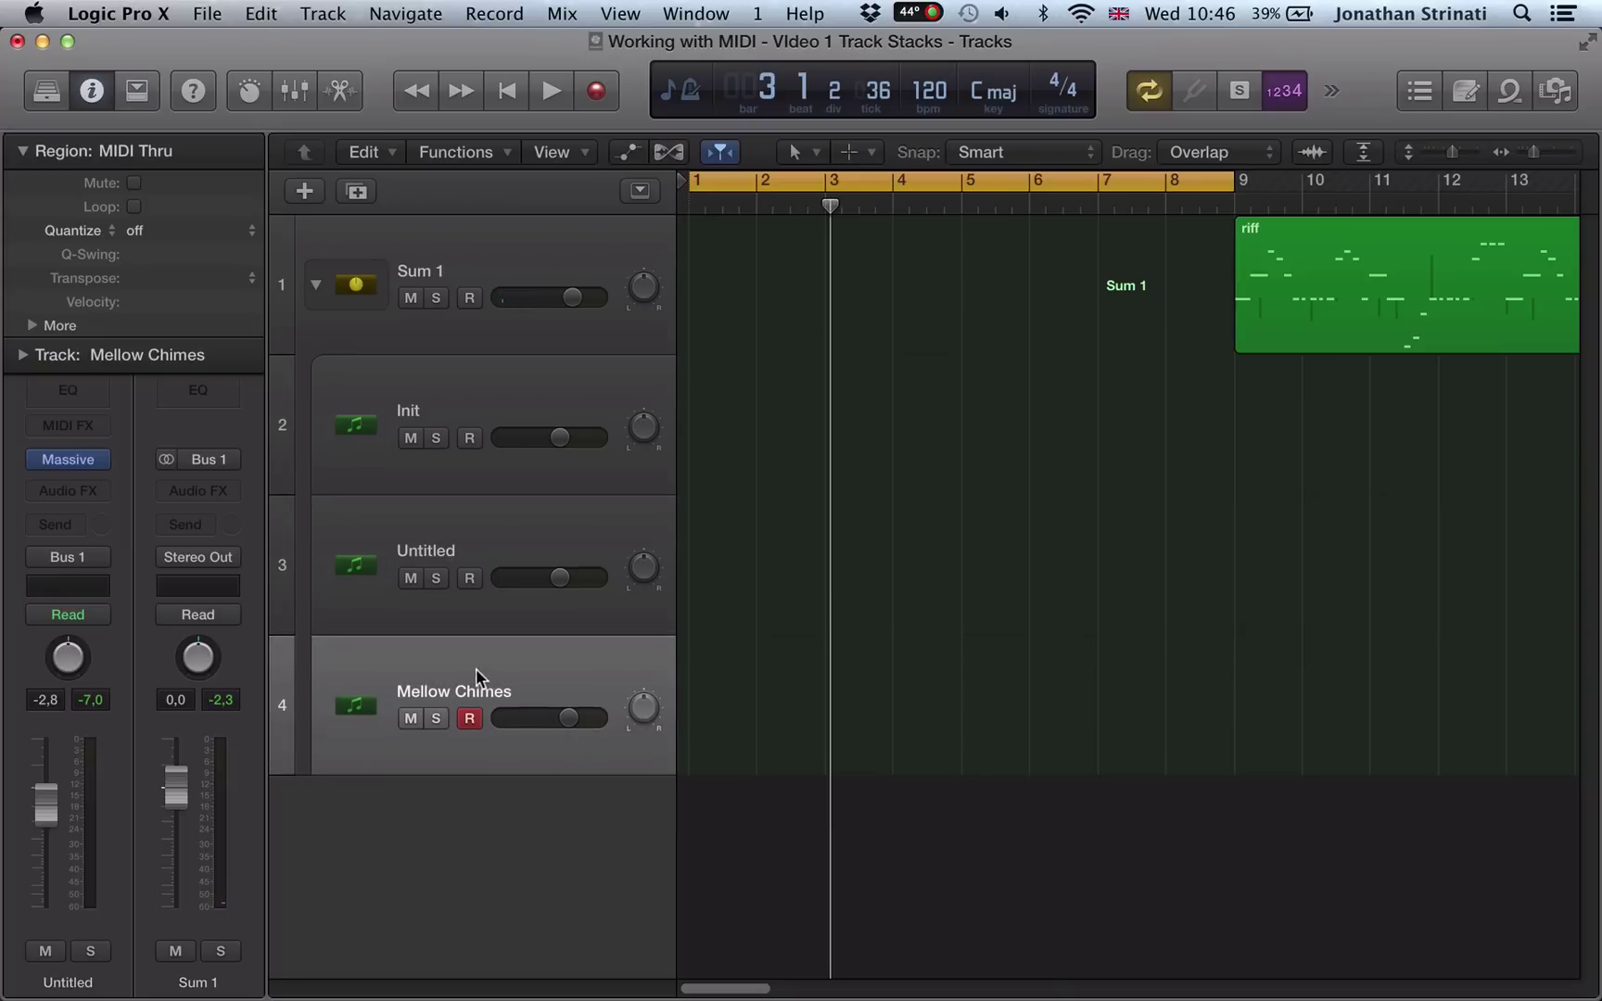
pyautogui.click(451, 375)
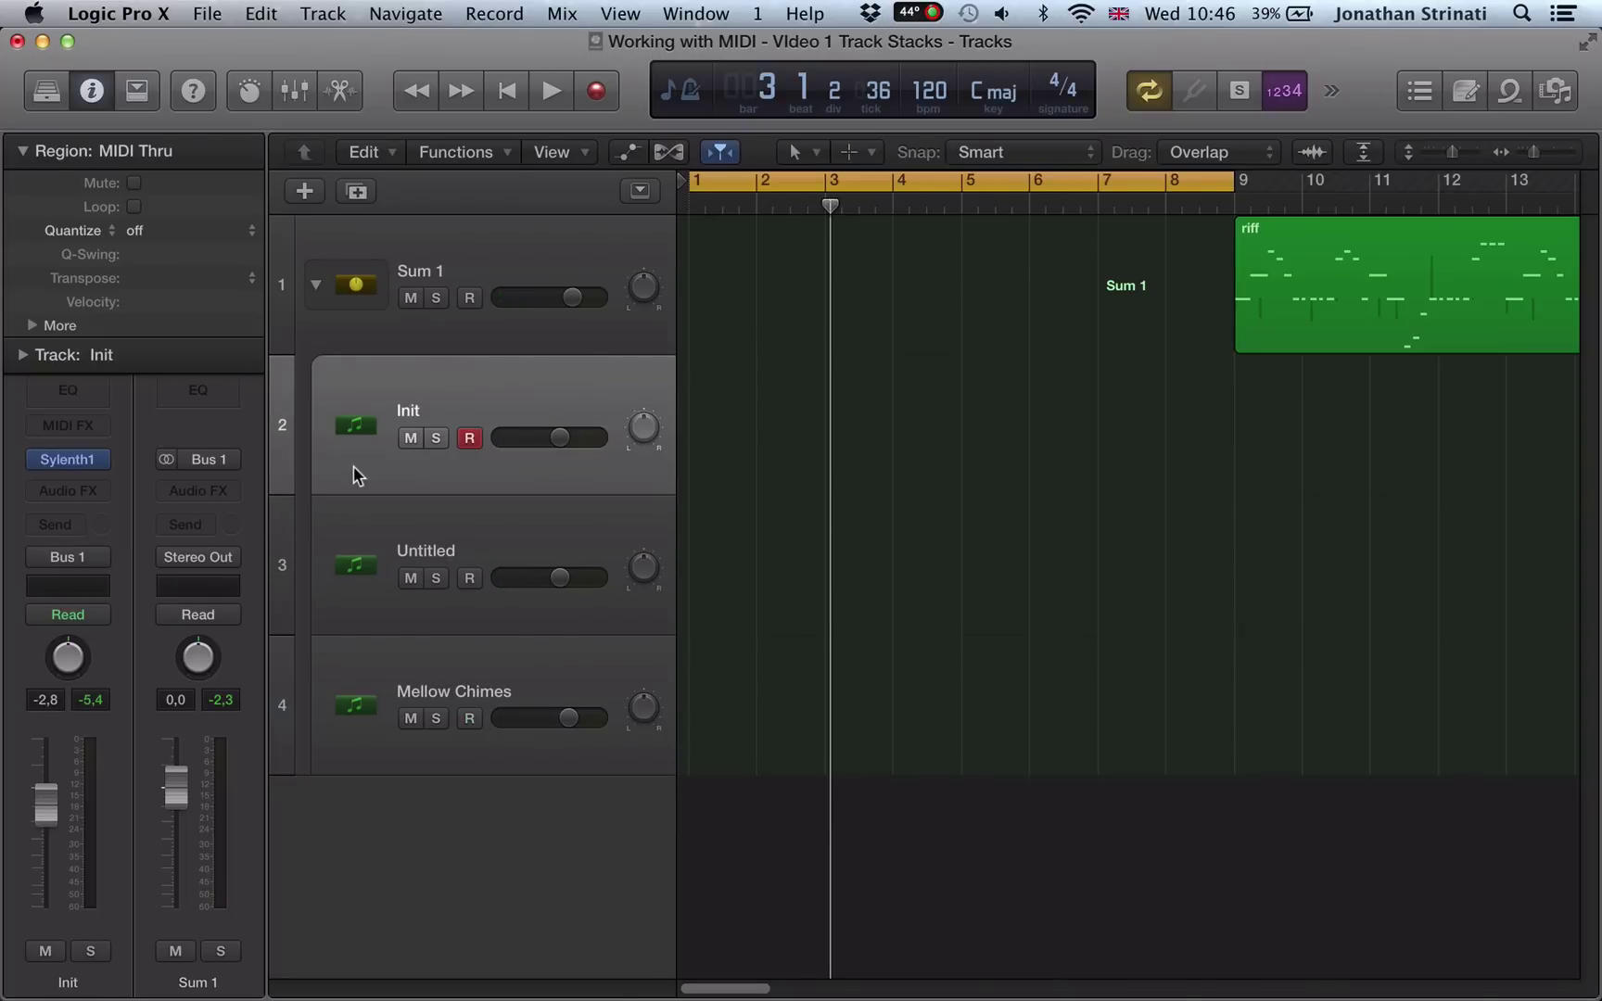
# Add a Bus 2 send to the Init channel strip.
pyautogui.click(392, 689)
pyautogui.click(403, 371)
pyautogui.click(66, 460)
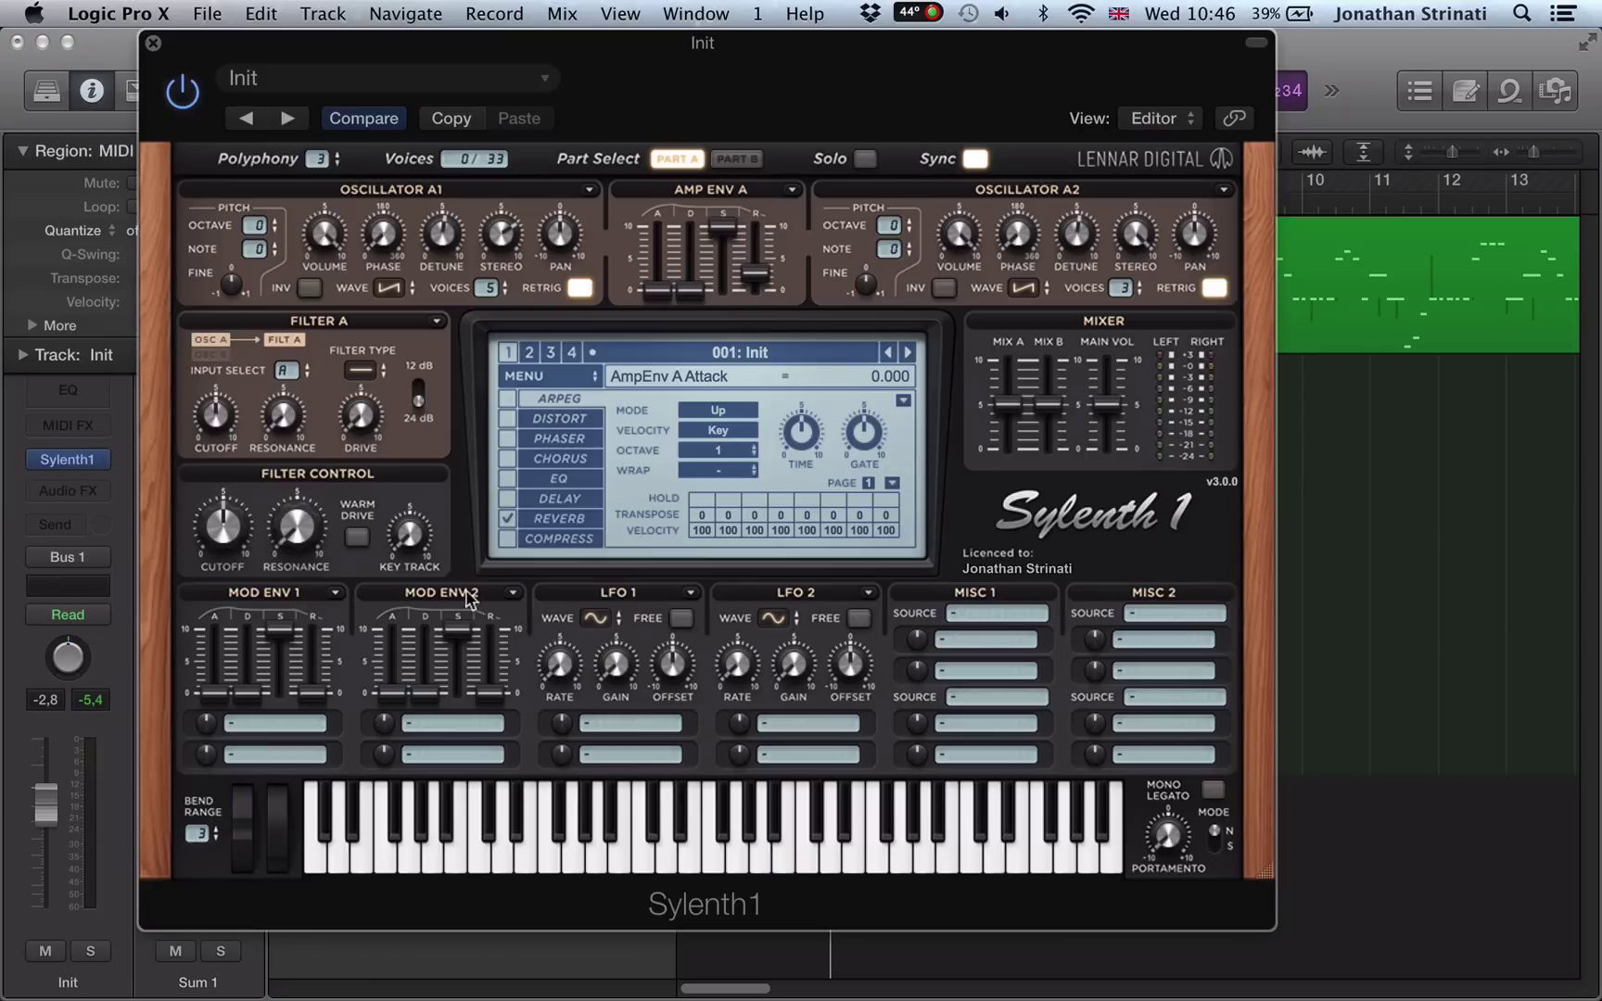
pyautogui.click(152, 42)
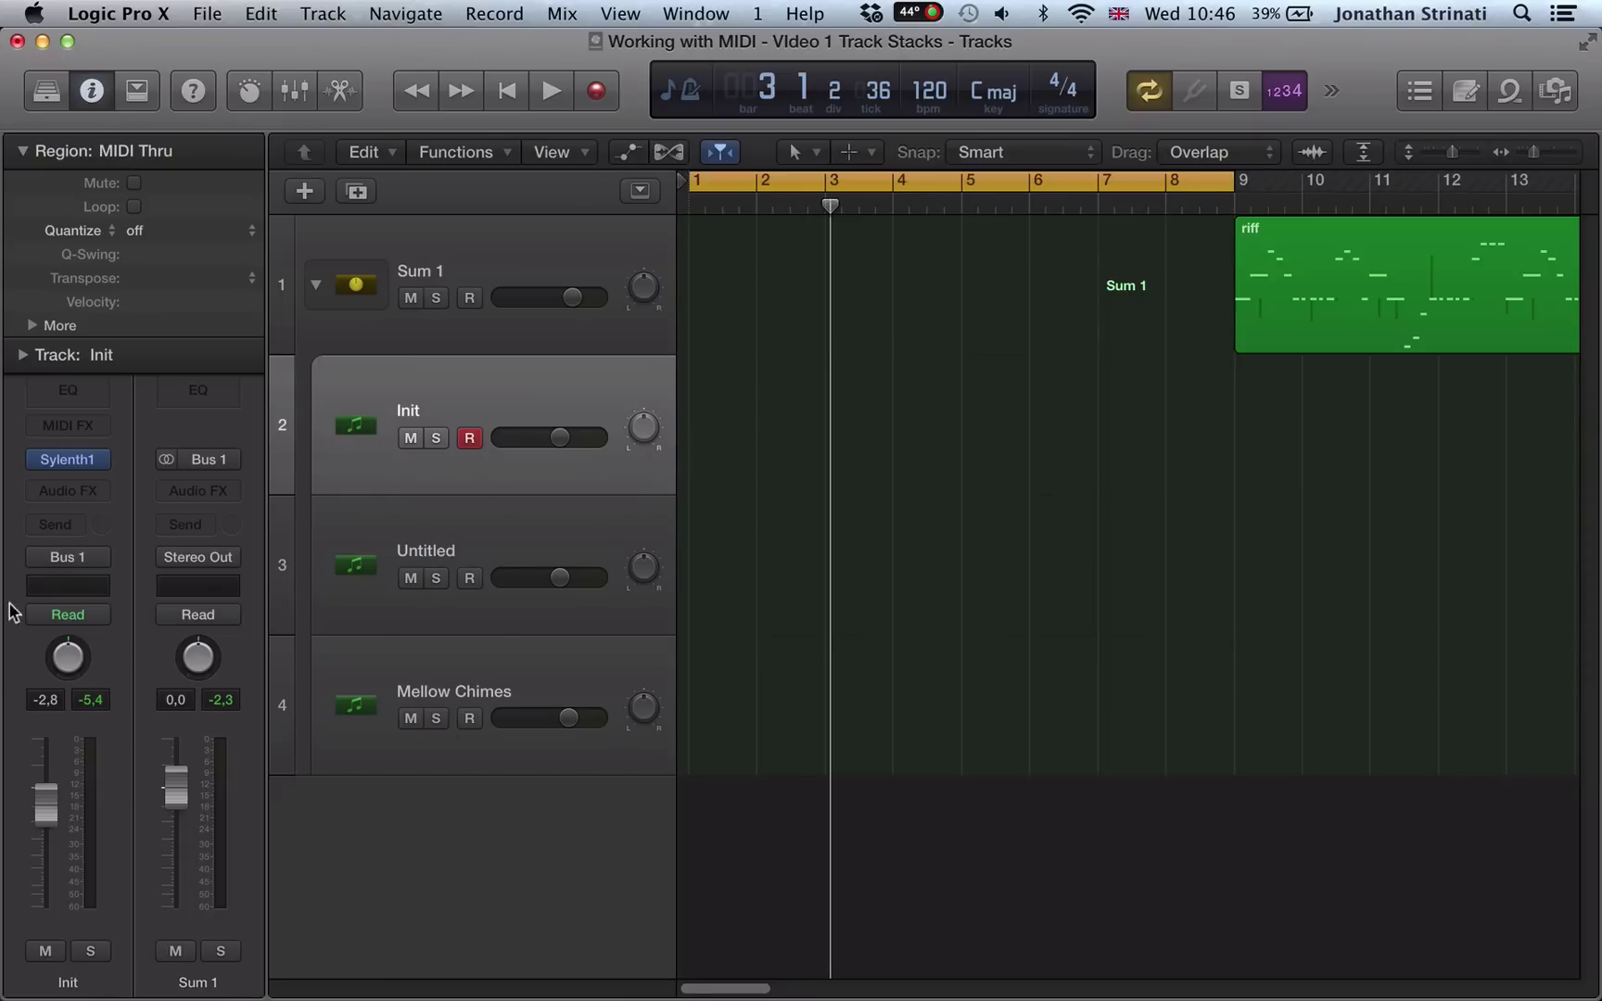
pyautogui.click(72, 525)
pyautogui.moveTo(111, 638)
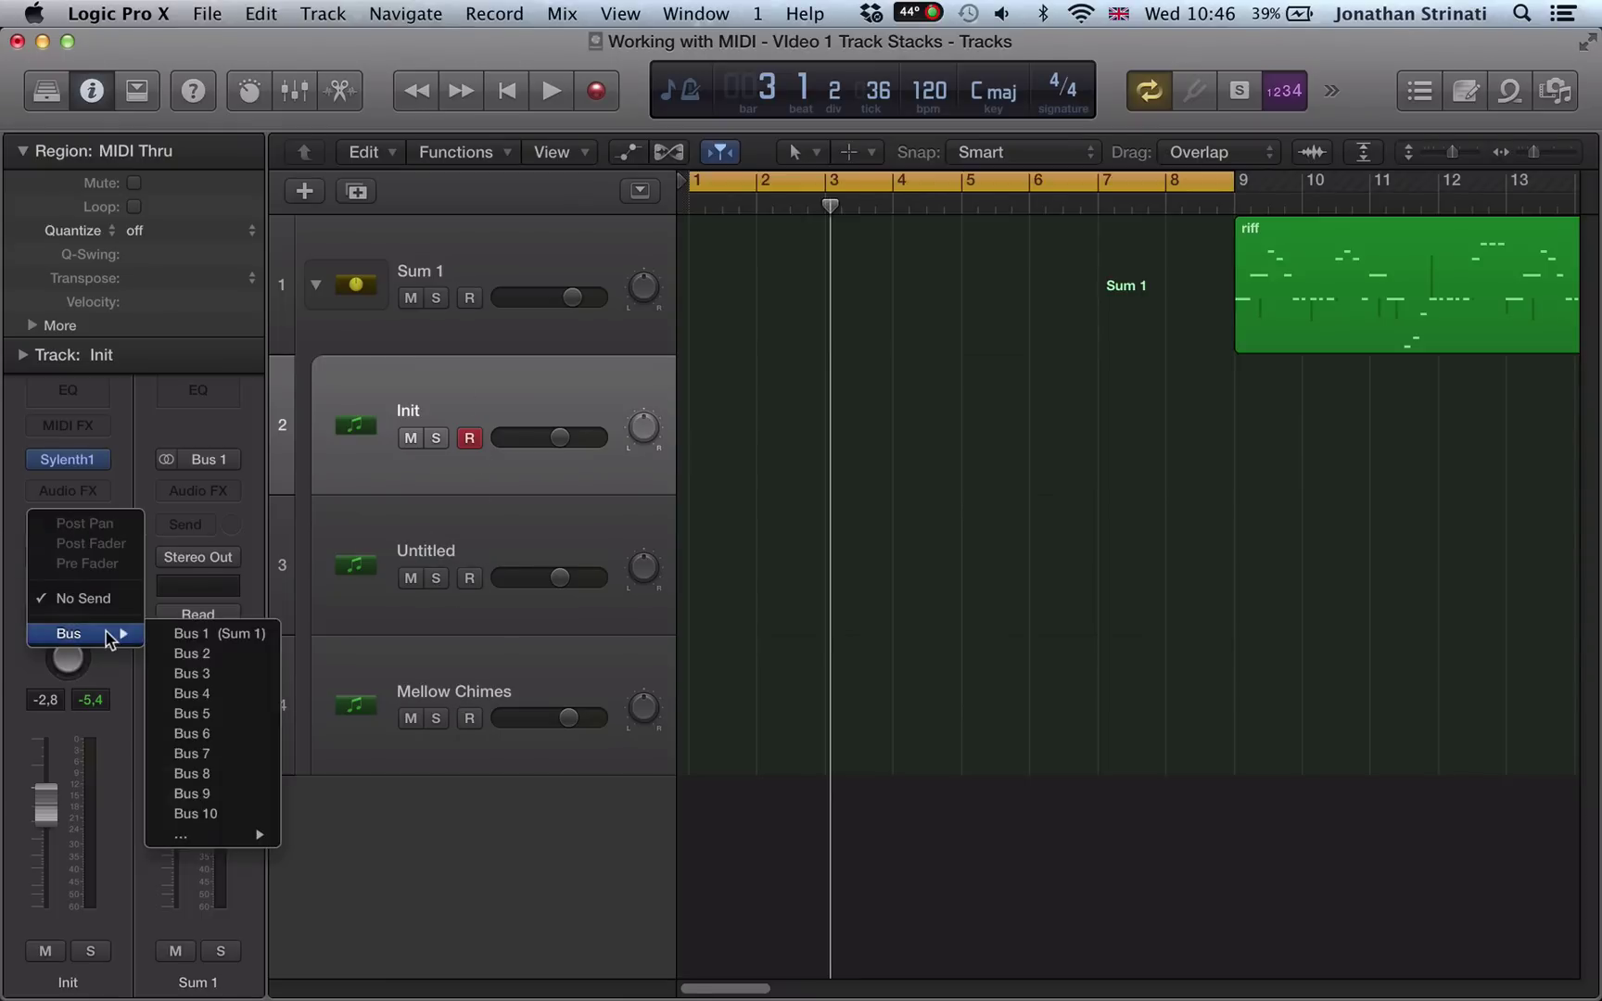
pyautogui.click(197, 654)
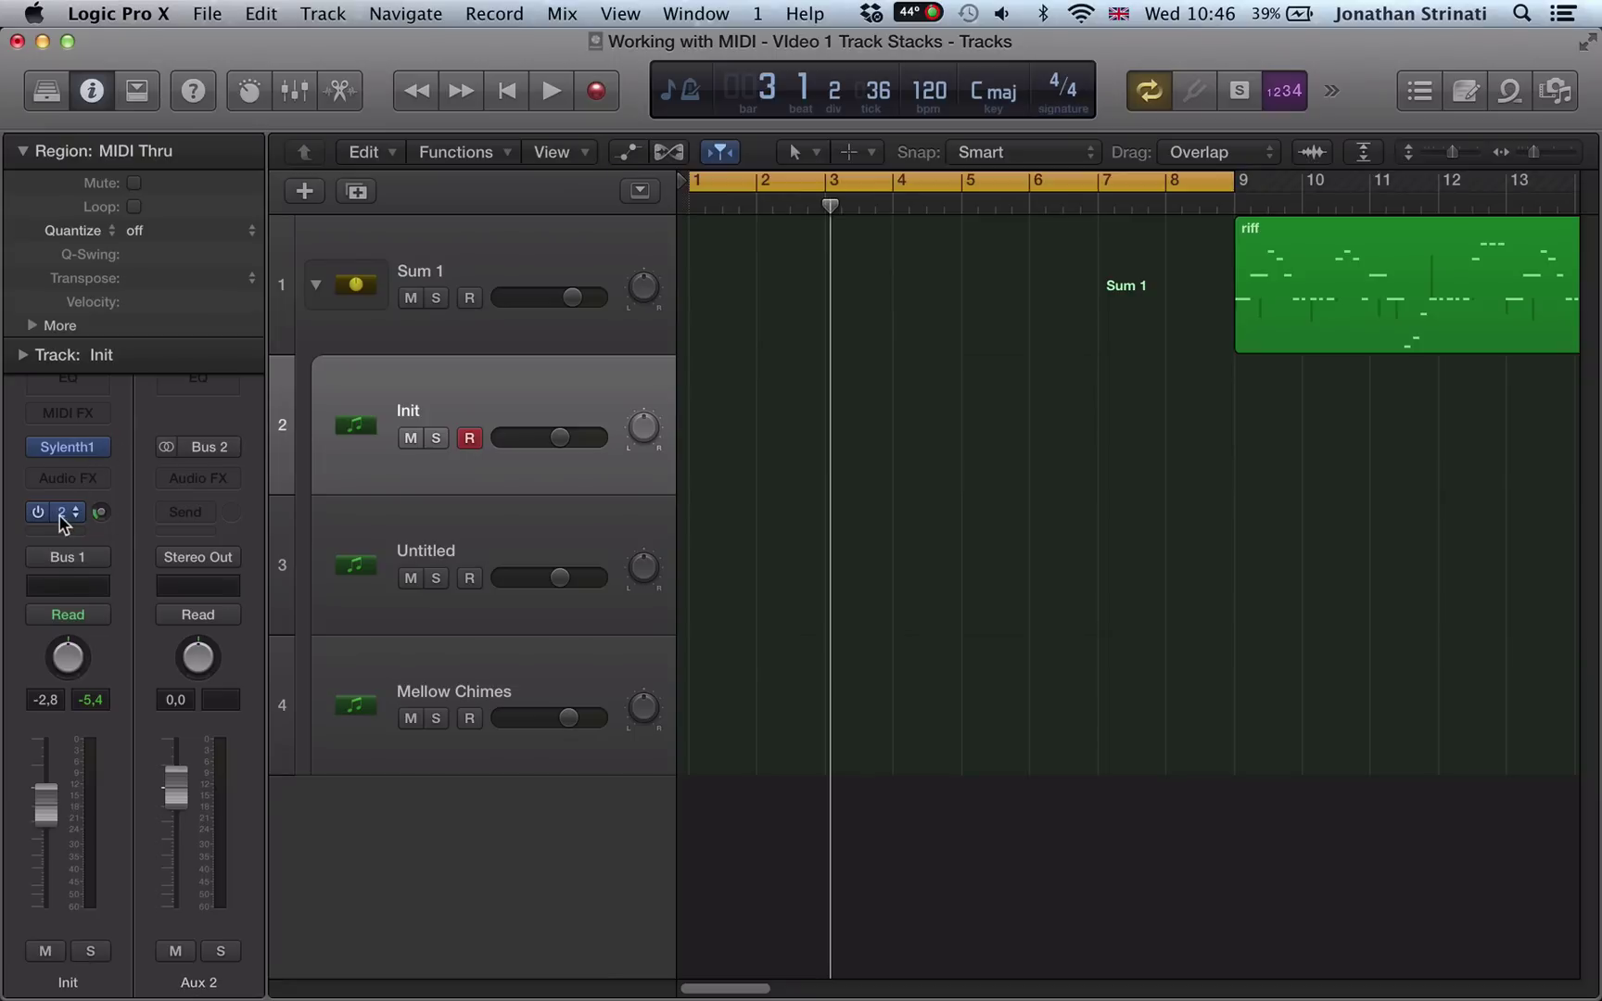
# Insert a stereo Space Designer reverb on Aux 2 and raise Init's Bus 2 send.
pyautogui.click(193, 484)
pyautogui.moveTo(240, 725)
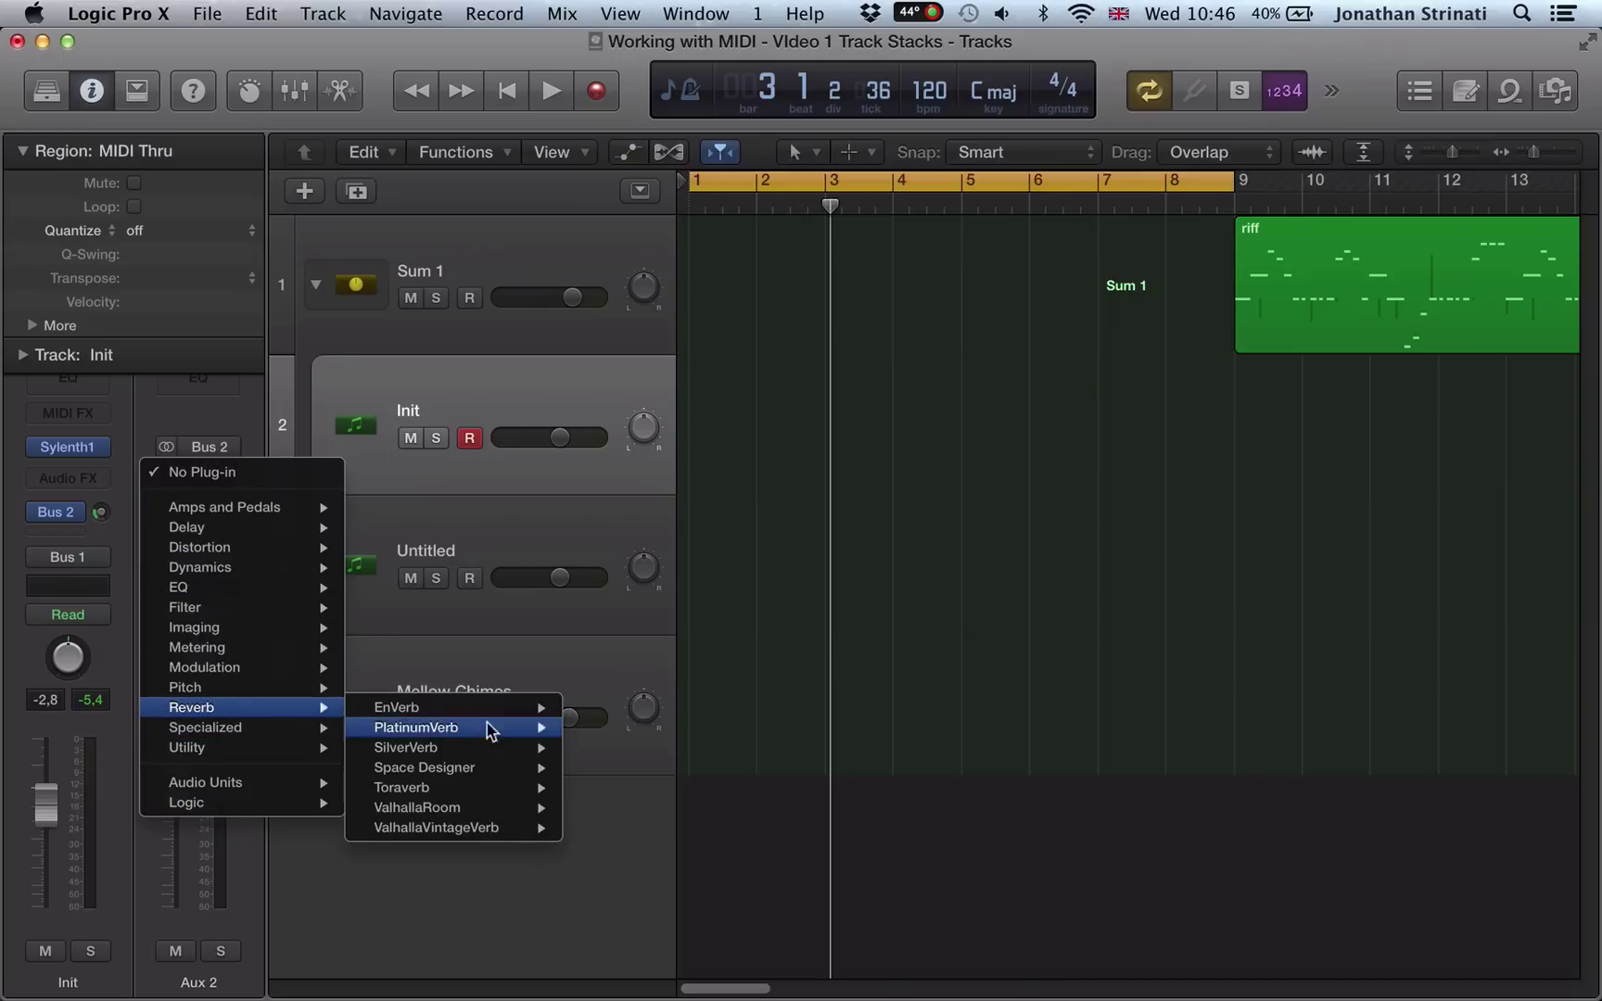
pyautogui.moveTo(499, 771)
pyautogui.click(594, 768)
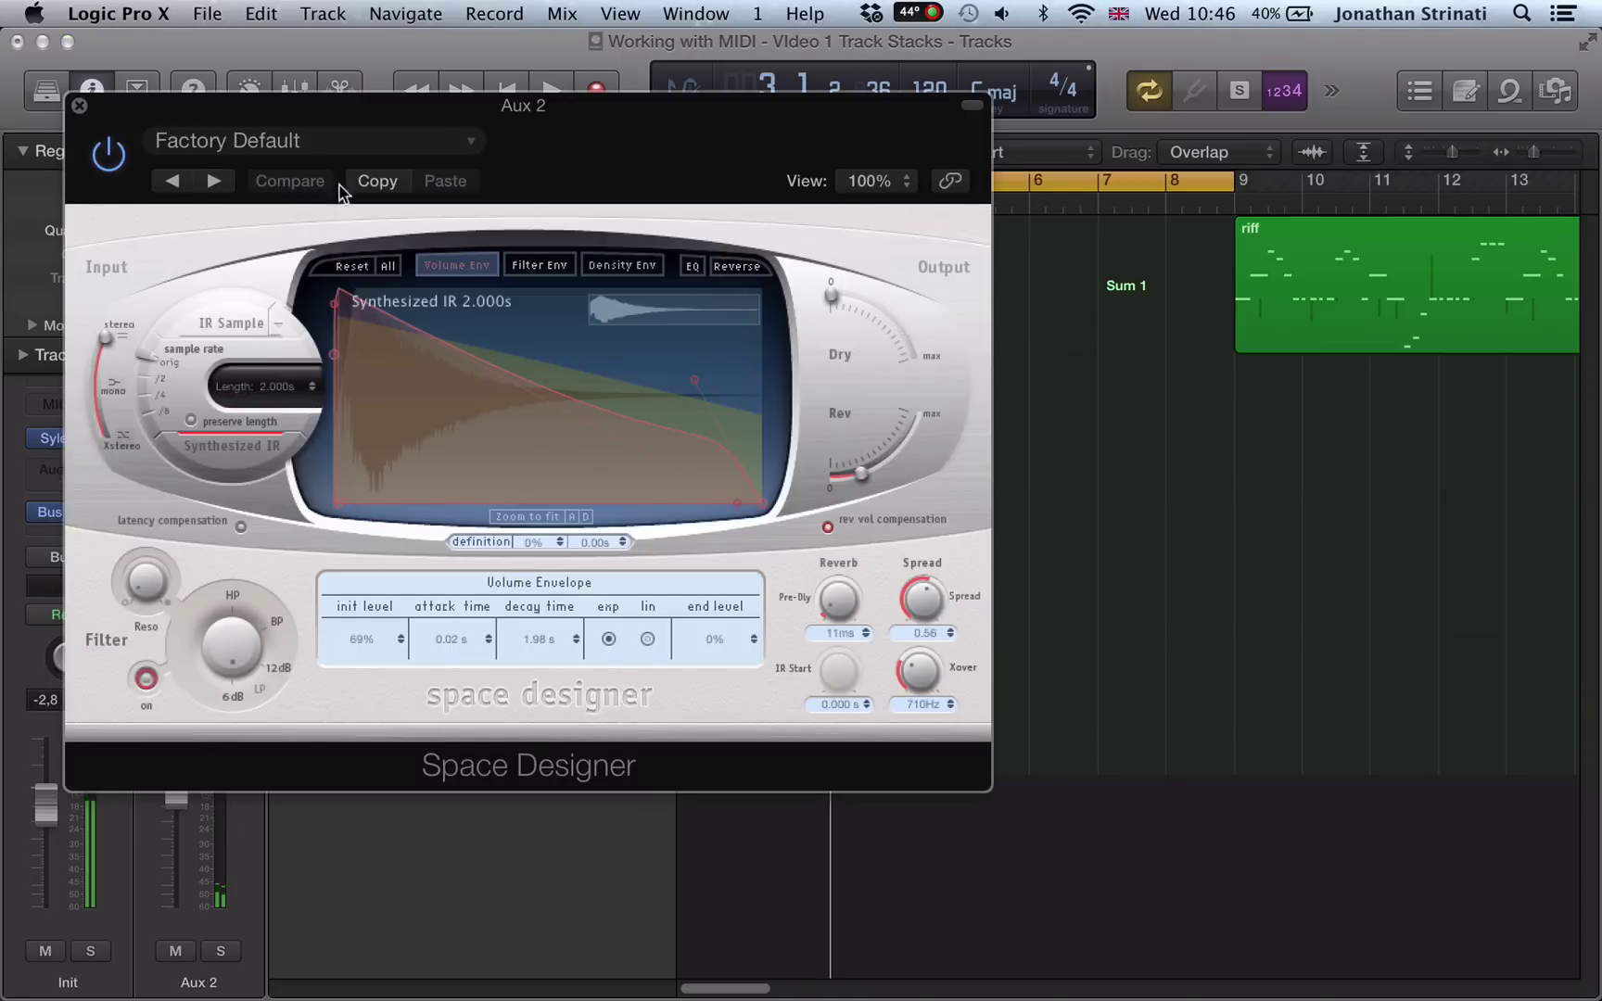
pyautogui.moveTo(520, 138); pyautogui.dragTo(838, 286)
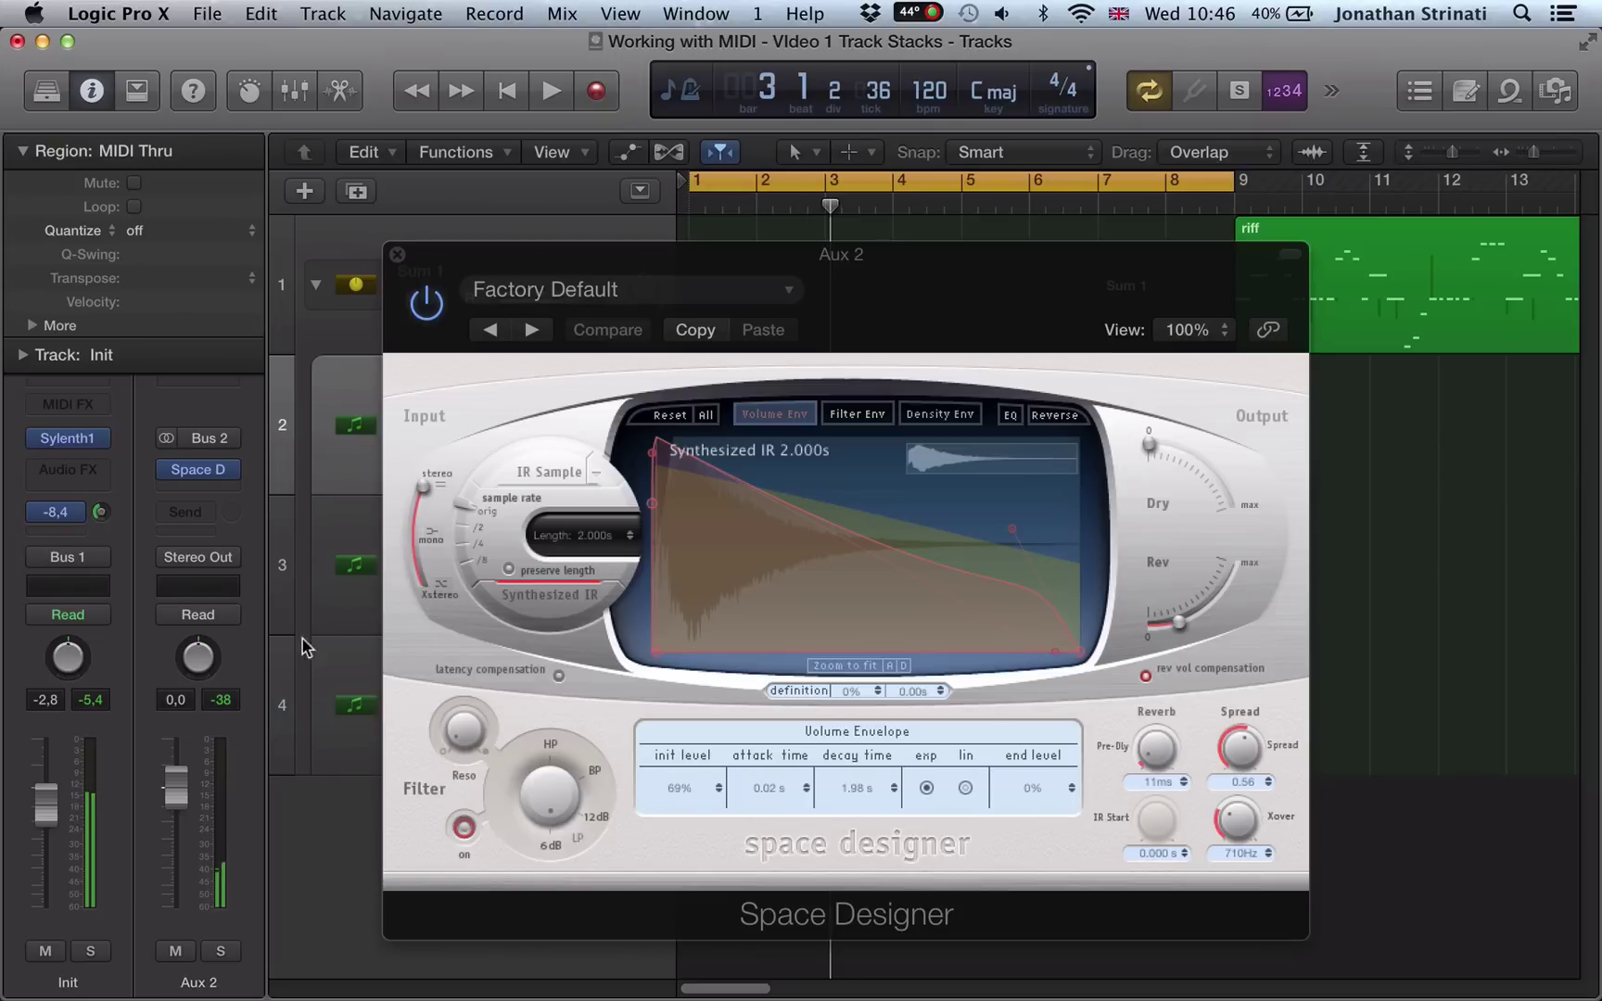
pyautogui.moveTo(100, 511); pyautogui.dragTo(116, 454)
pyautogui.click(396, 254)
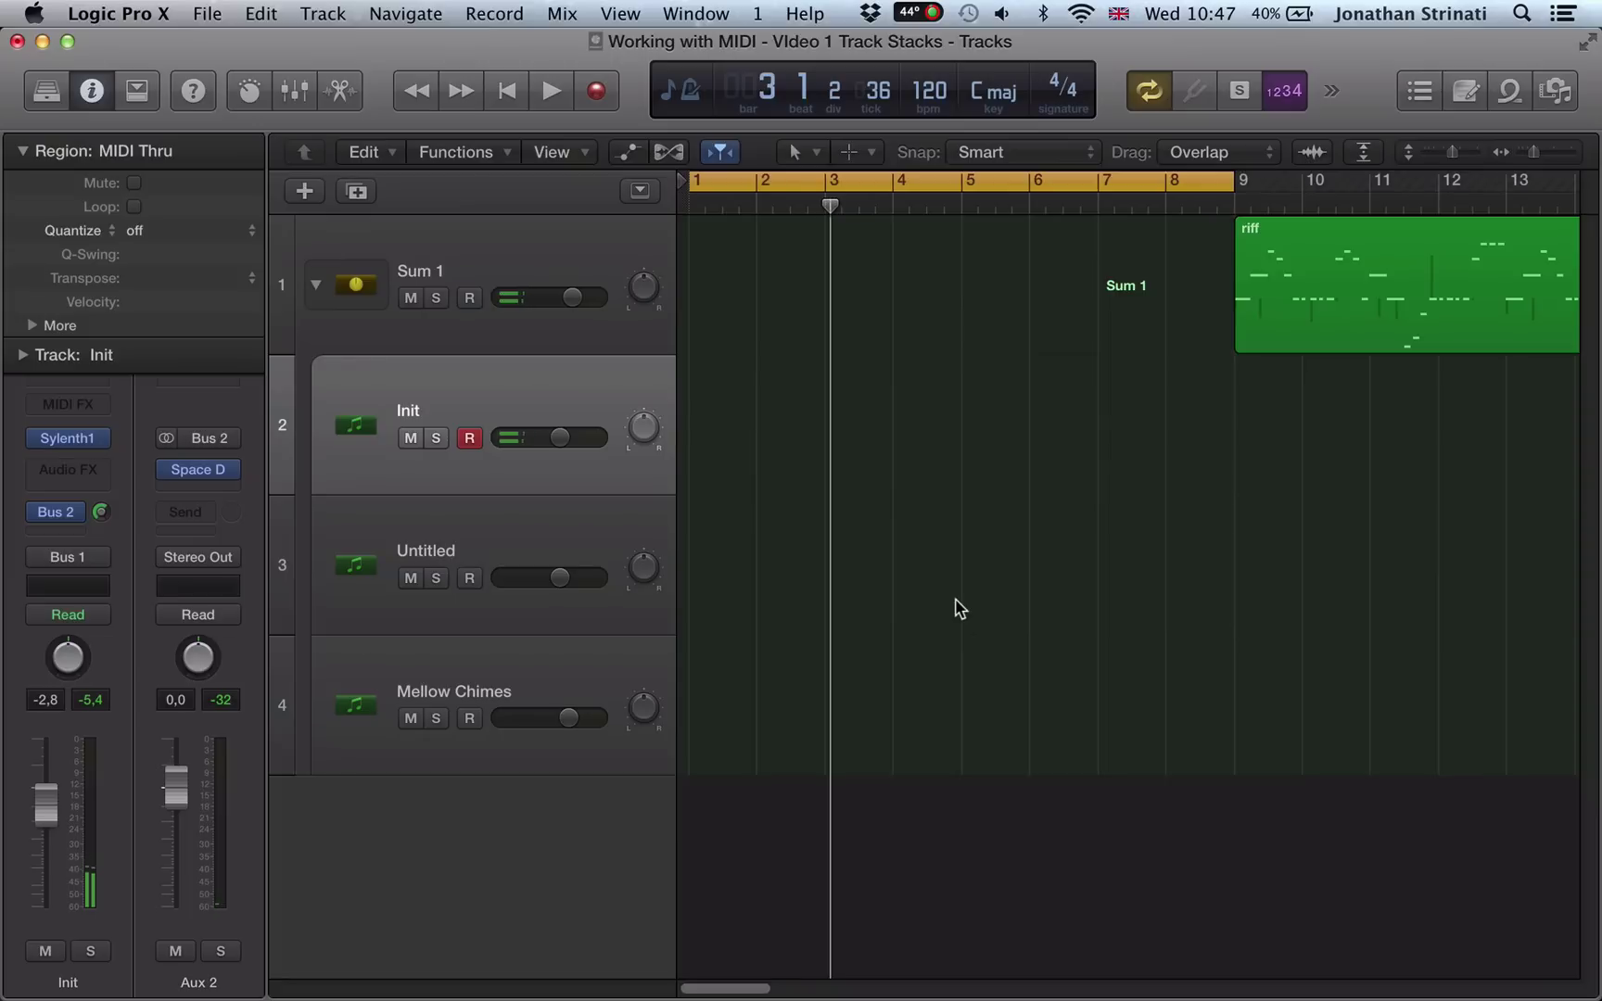
# Select the Aux 2 strip in the Mixer and create an arrangement track for it.
pyautogui.press('x')
pyautogui.scroll(5, 829, 876)
pyautogui.scroll(-5, 816, 890)
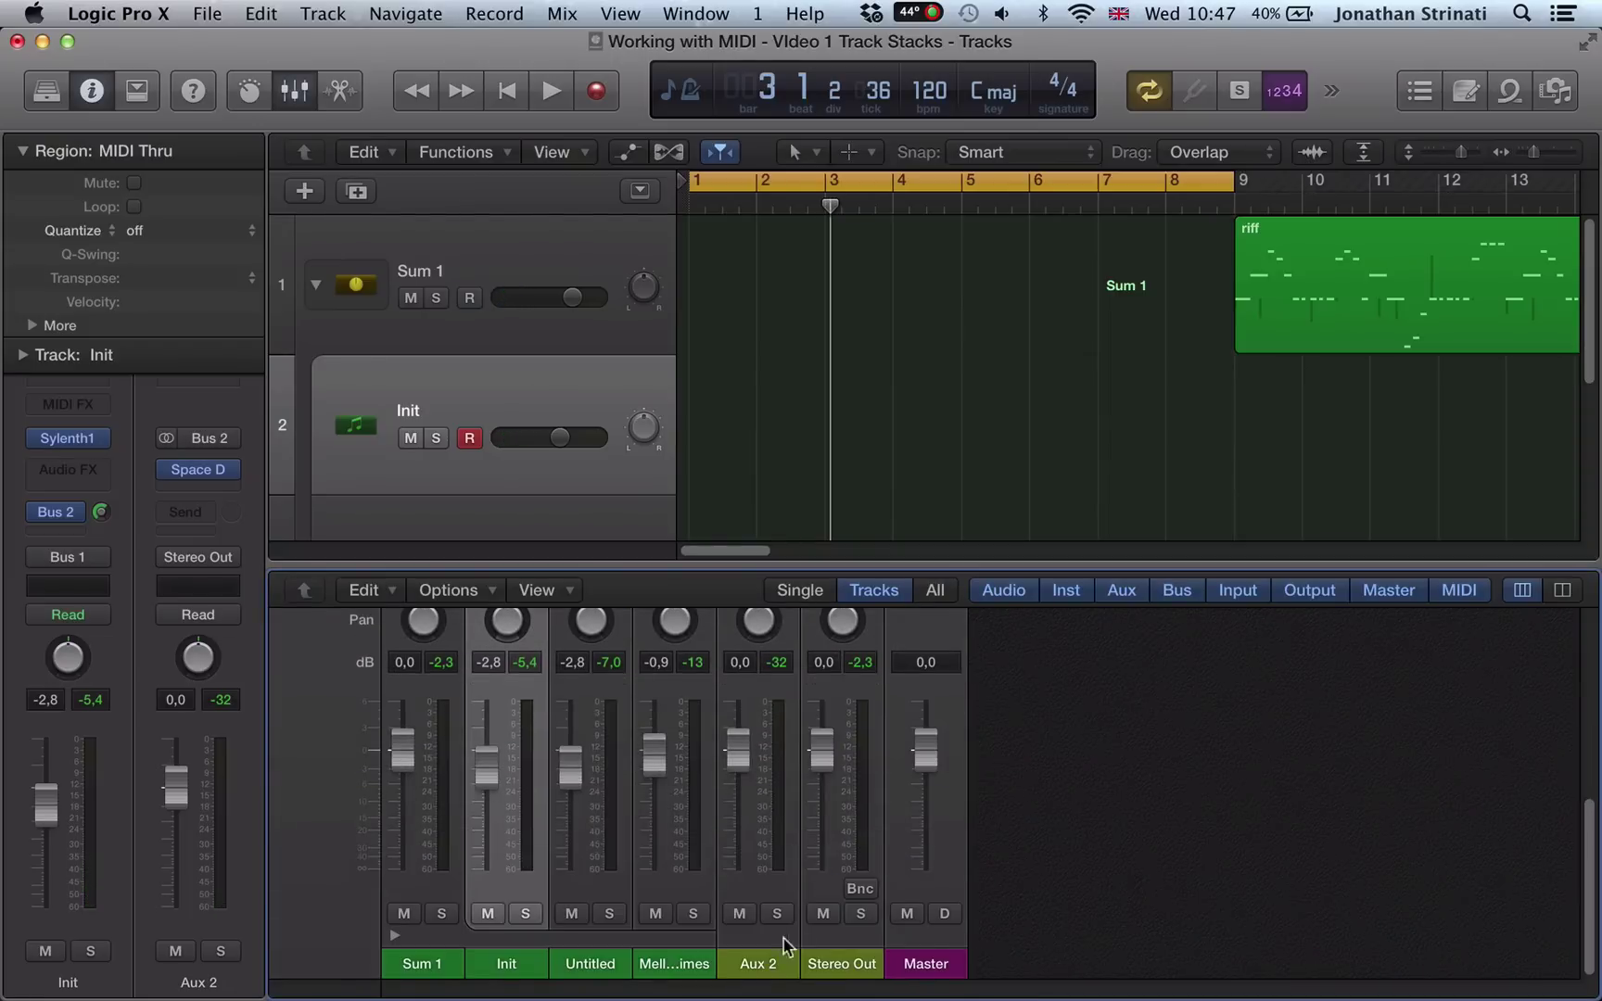
pyautogui.click(770, 965)
pyautogui.scroll(5, 774, 960)
pyautogui.scroll(-5, 777, 950)
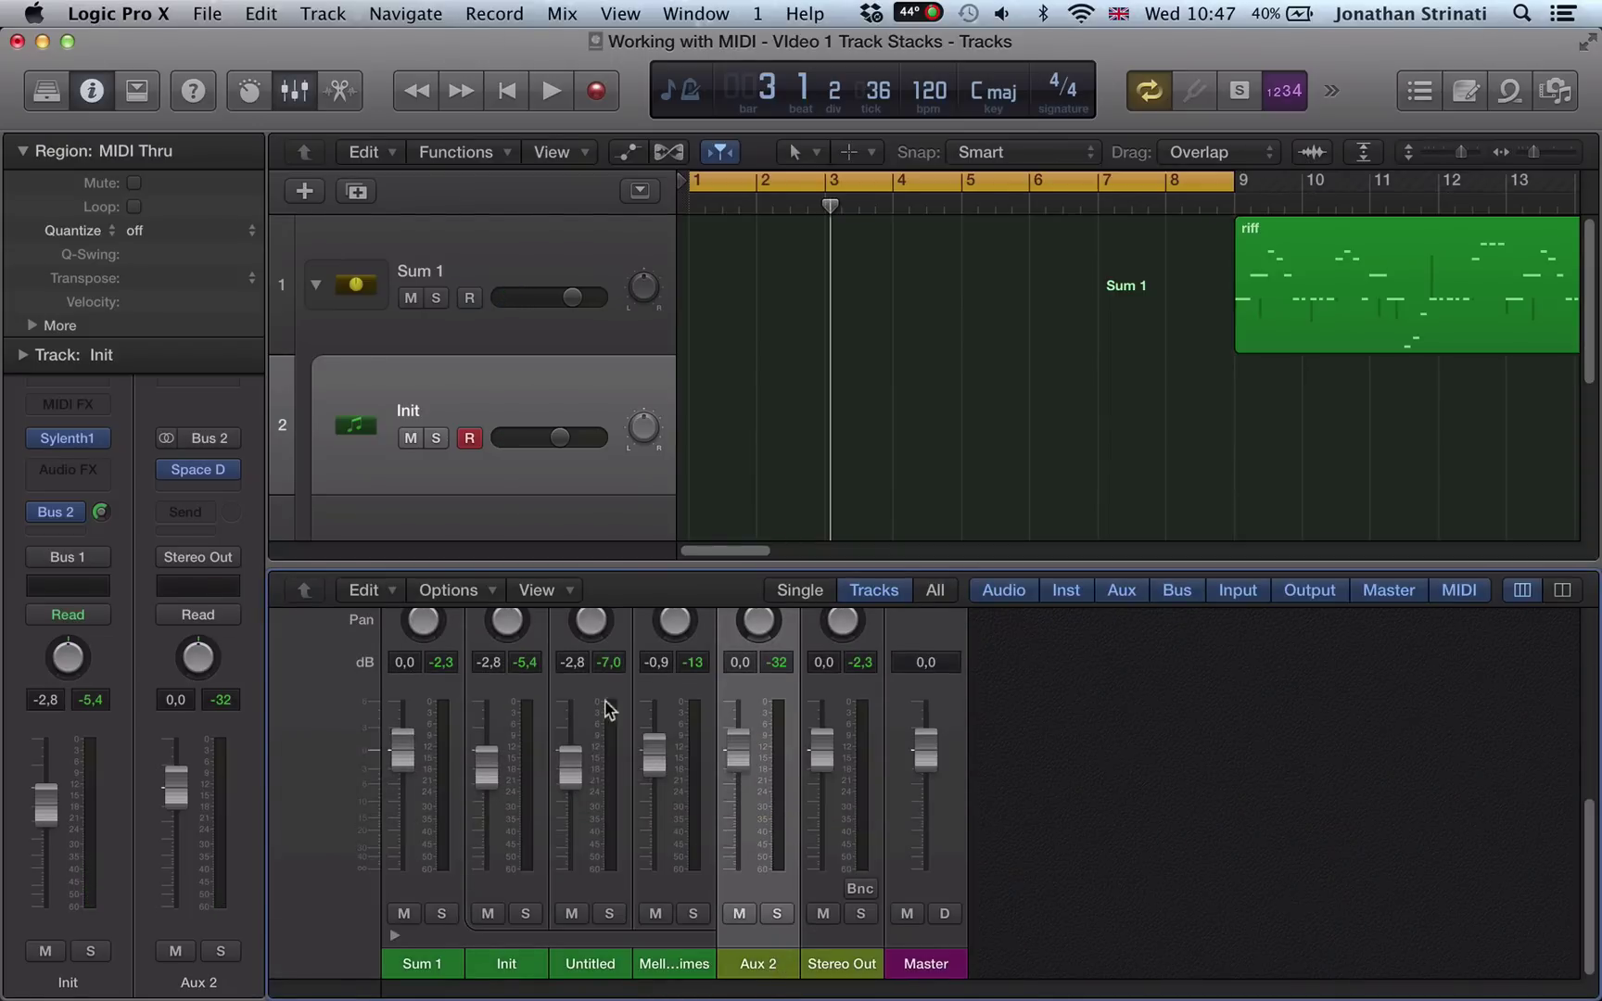
pyautogui.click(429, 586)
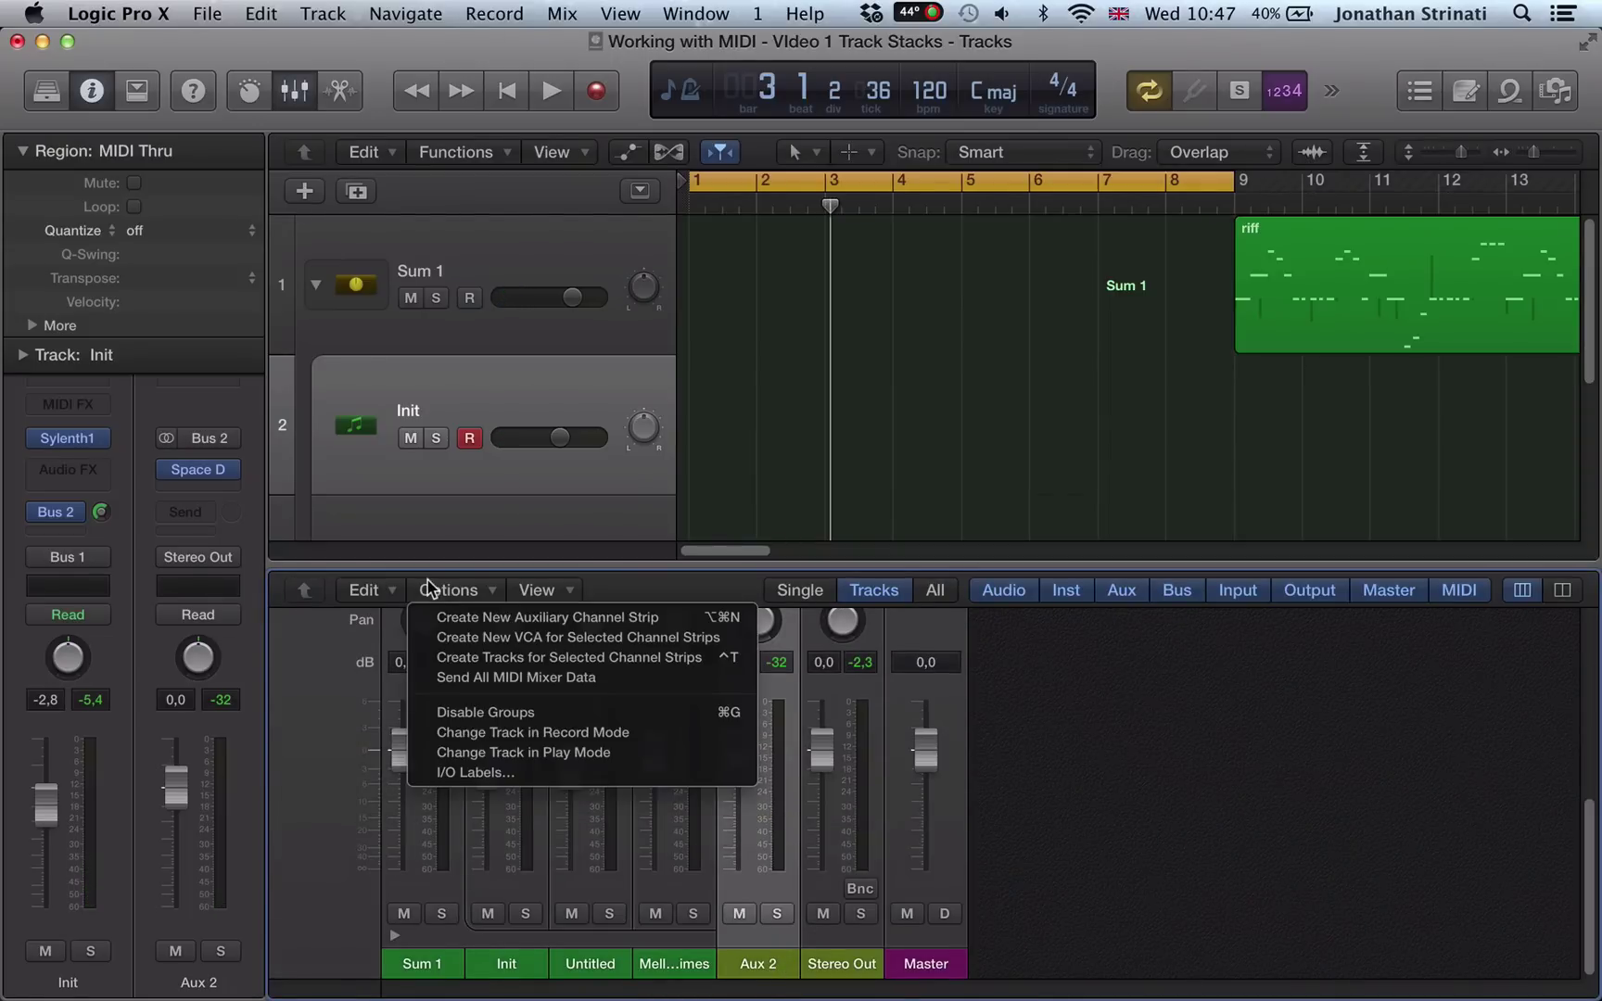
pyautogui.click(601, 658)
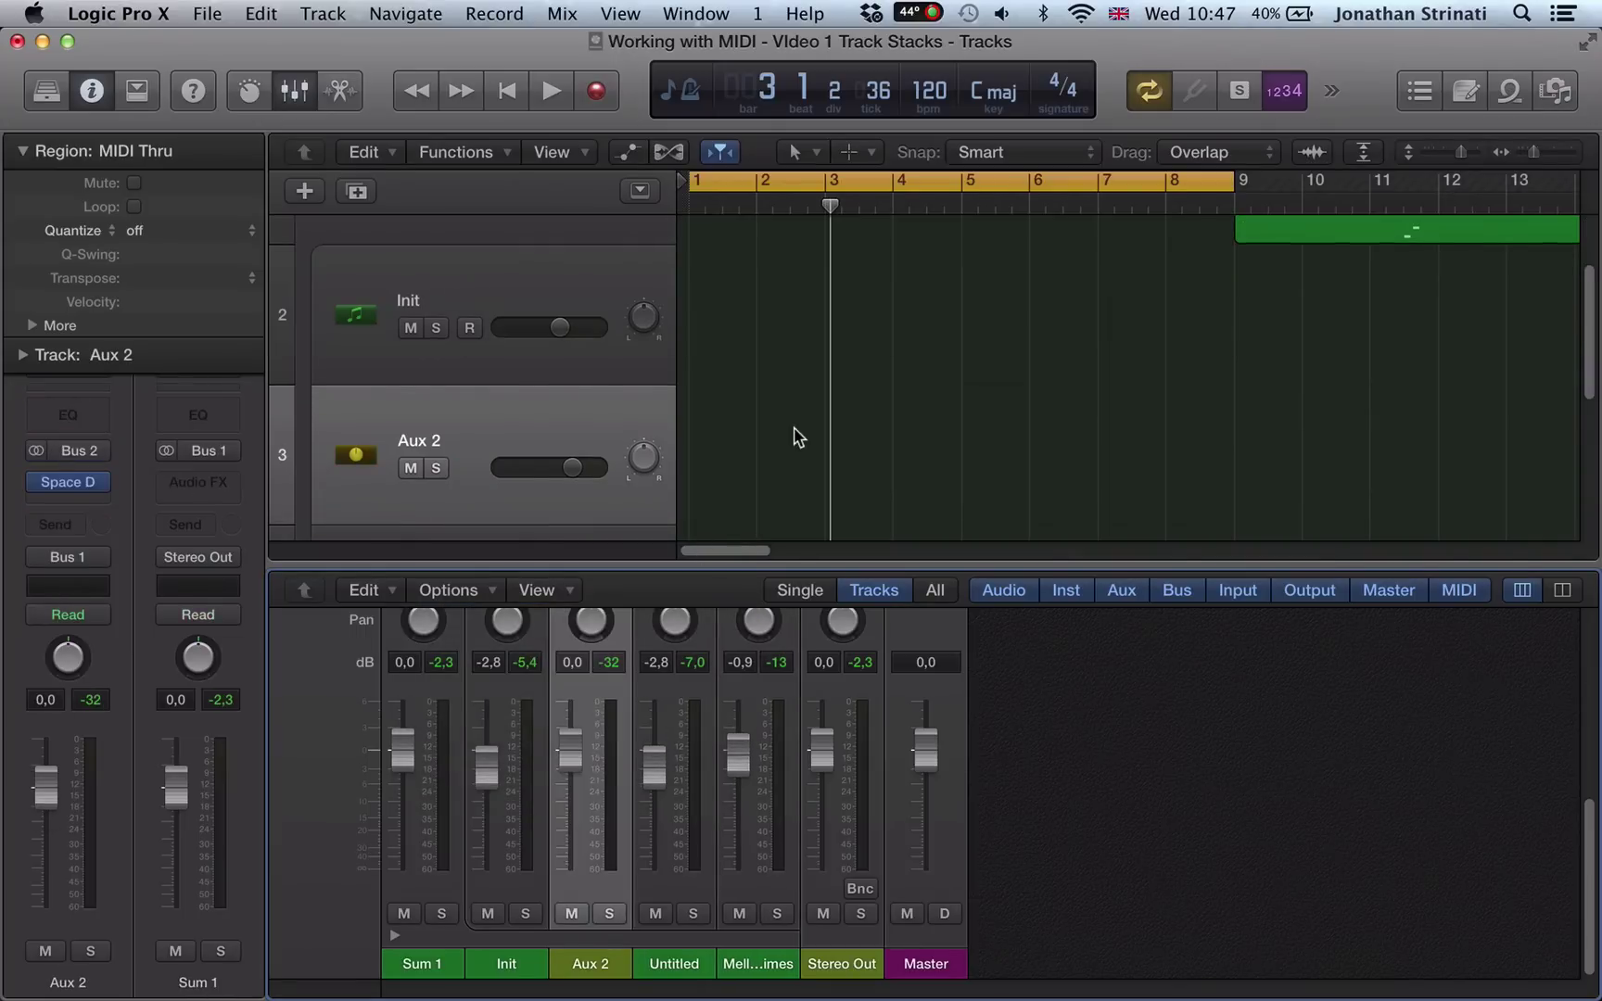
pyautogui.press('x')
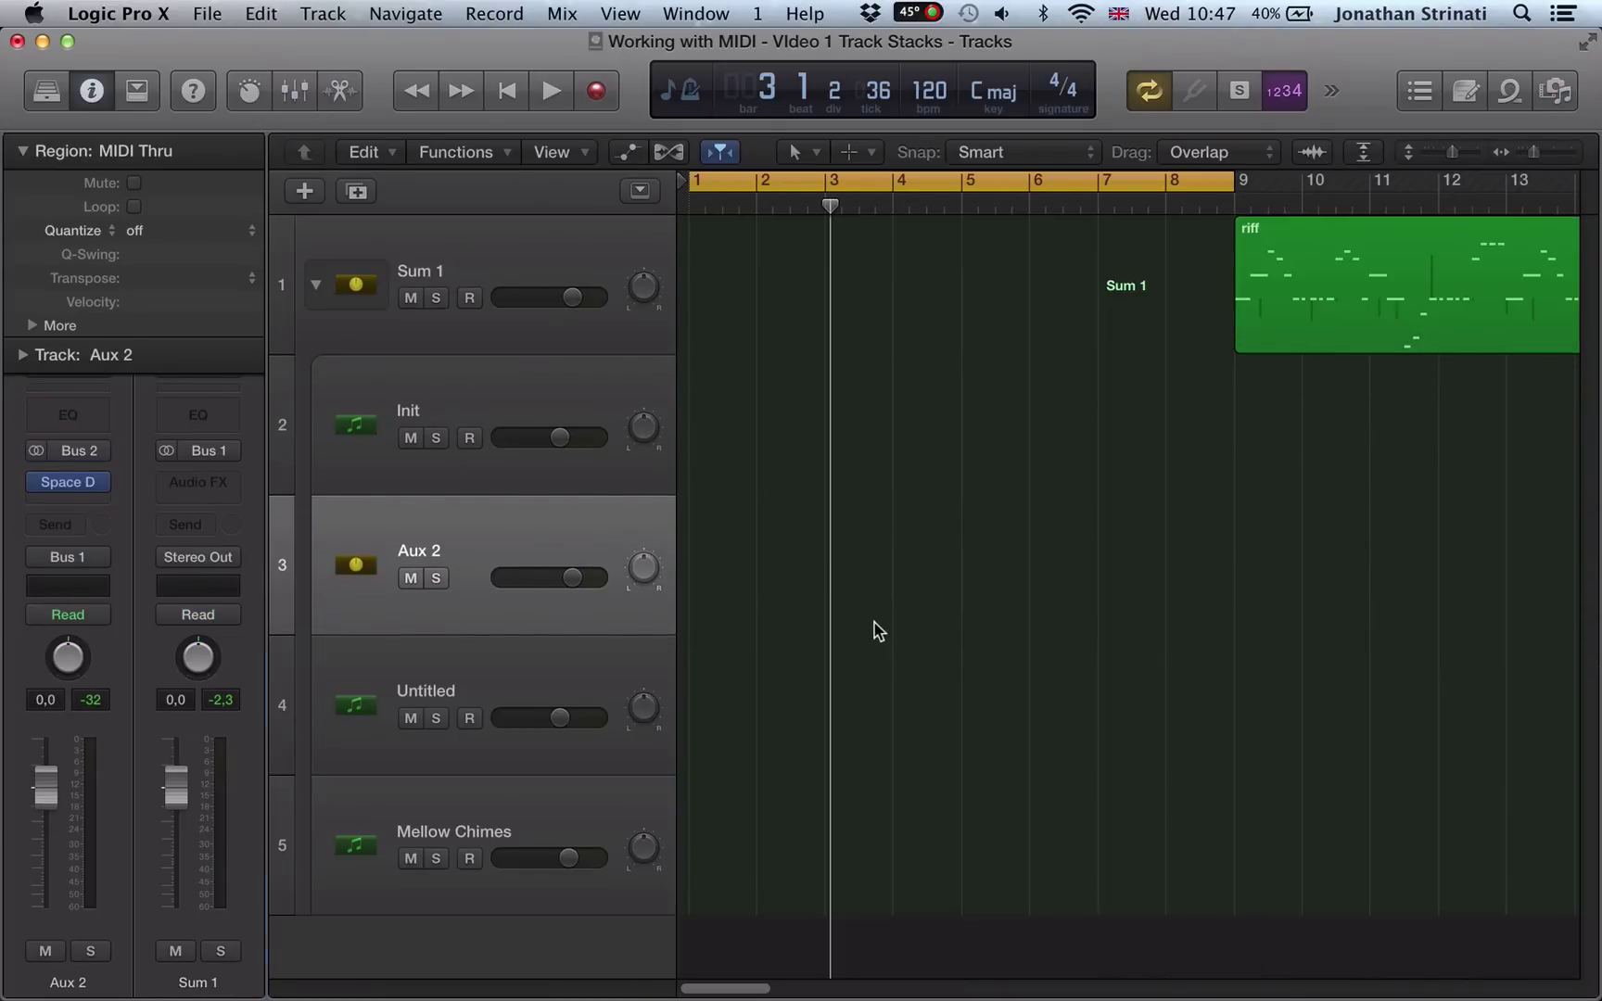
pyautogui.moveTo(470, 553); pyautogui.dragTo(468, 550)
# Rename the Aux 2 track to 'Reverb'.
pyautogui.doubleClick(418, 549)
pyautogui.write('Reverb')
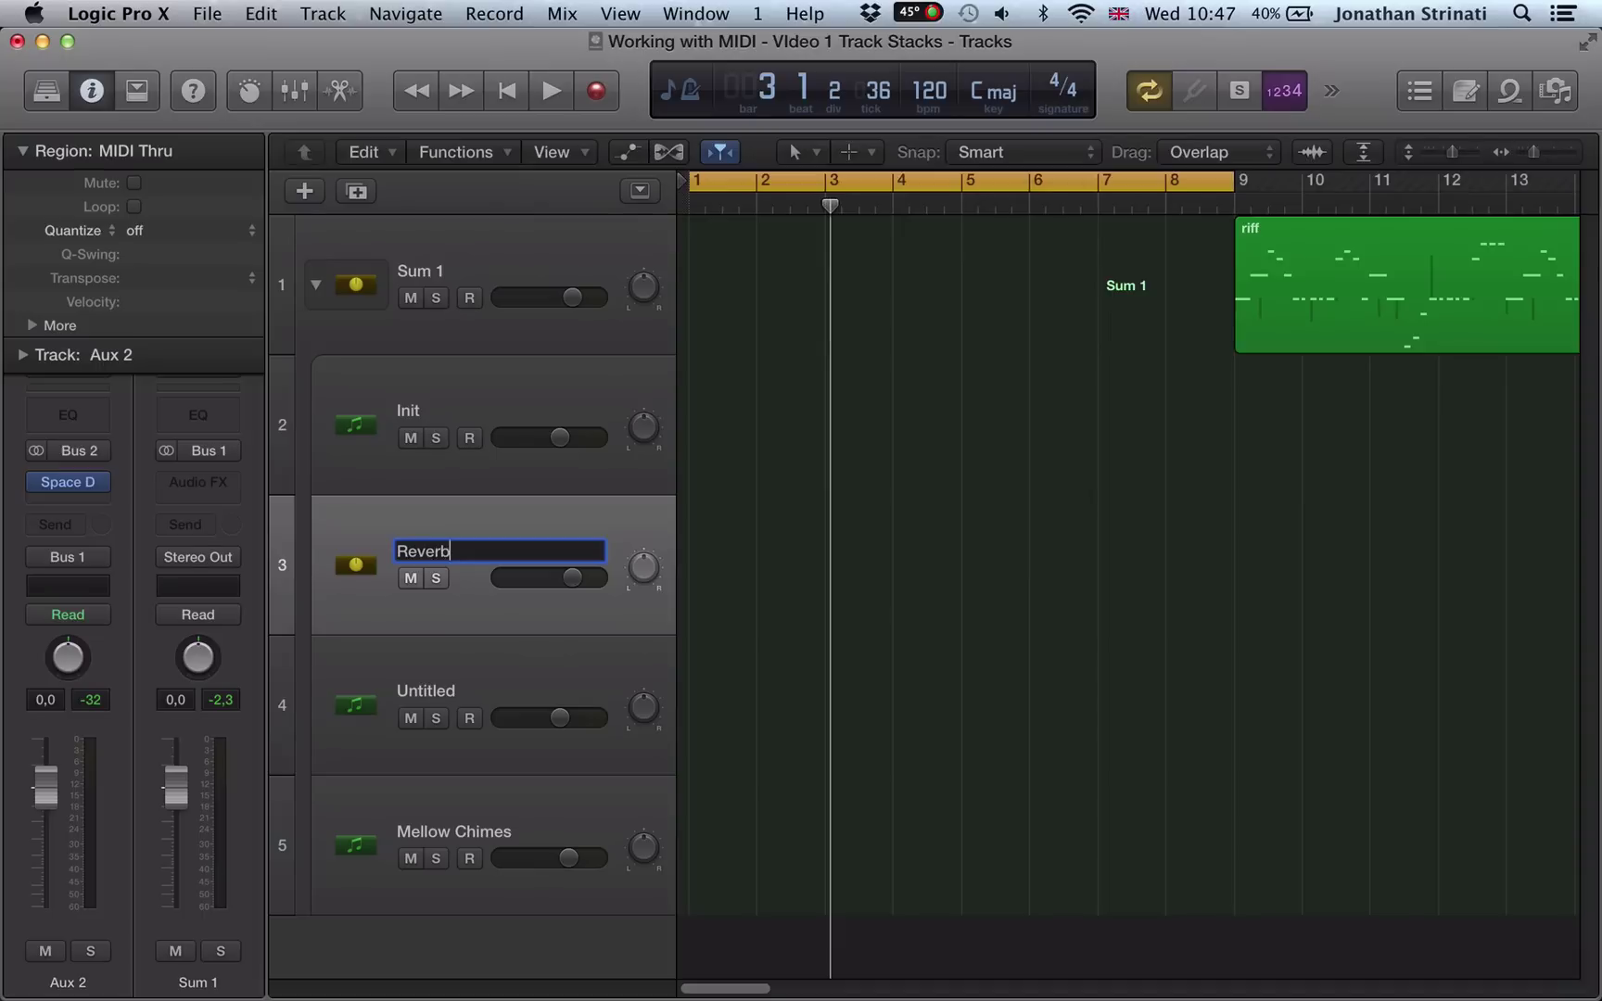
pyautogui.press('Return')
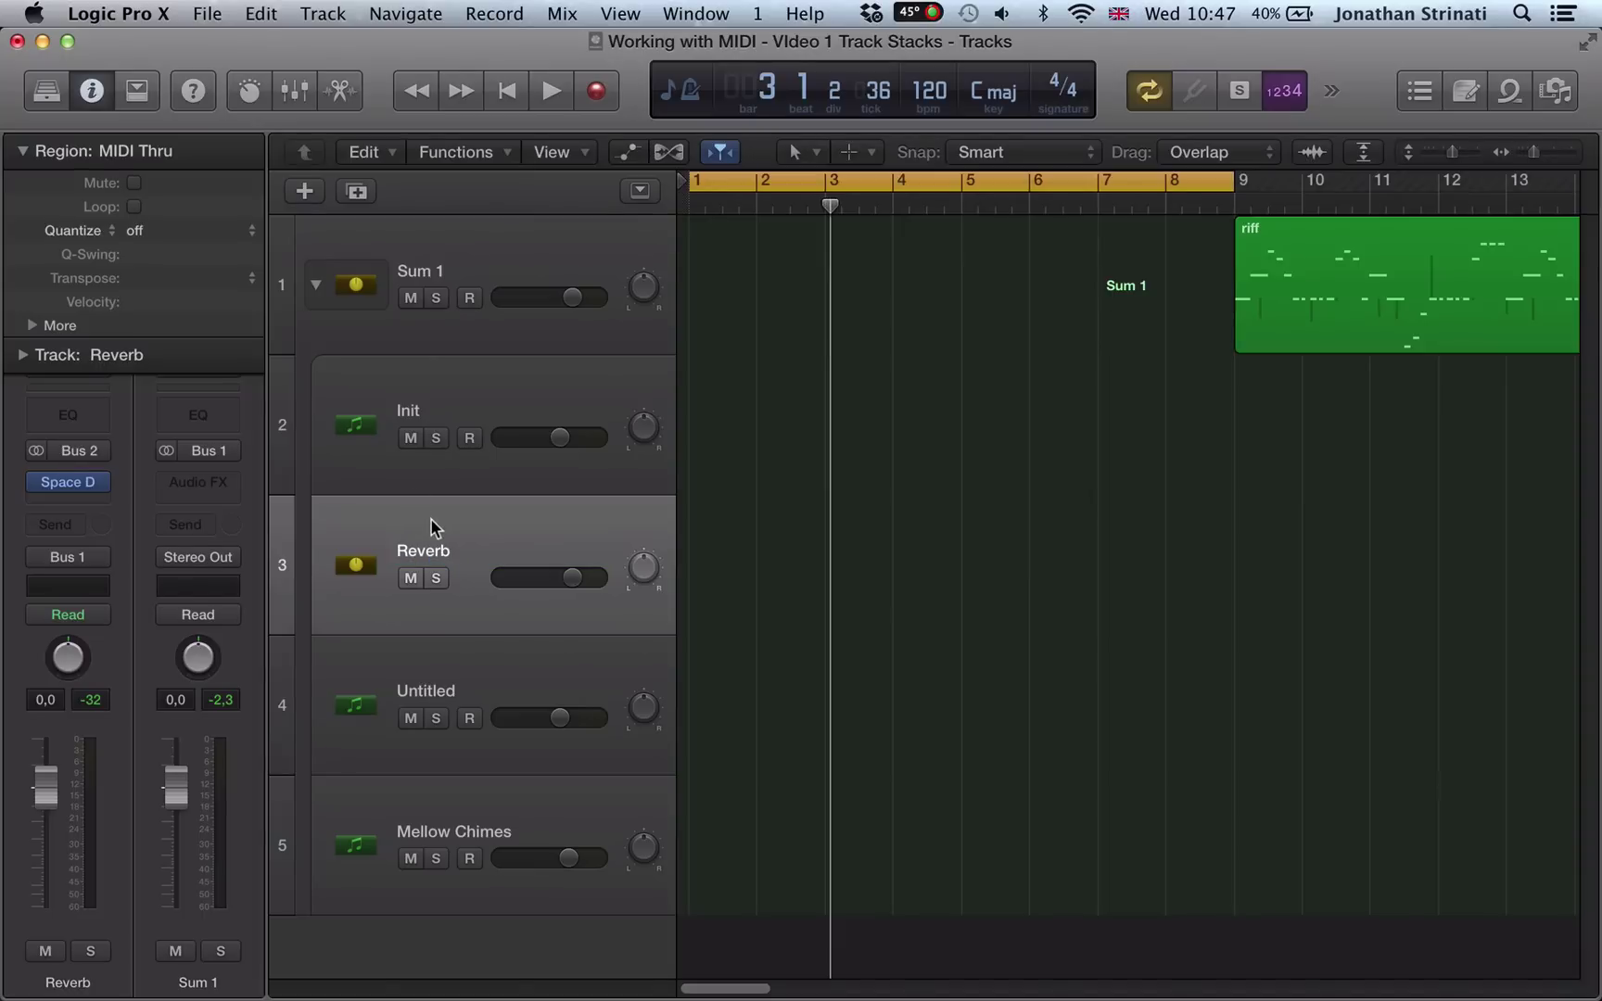
pyautogui.moveTo(432, 521)
pyautogui.mouseDown()
pyautogui.moveTo(422, 869)
pyautogui.moveTo(432, 514)
pyautogui.mouseUp()
# Move Reverb out below Mellow Chimes, then back into the Sum 1 stack under Init.
pyautogui.click(437, 397)
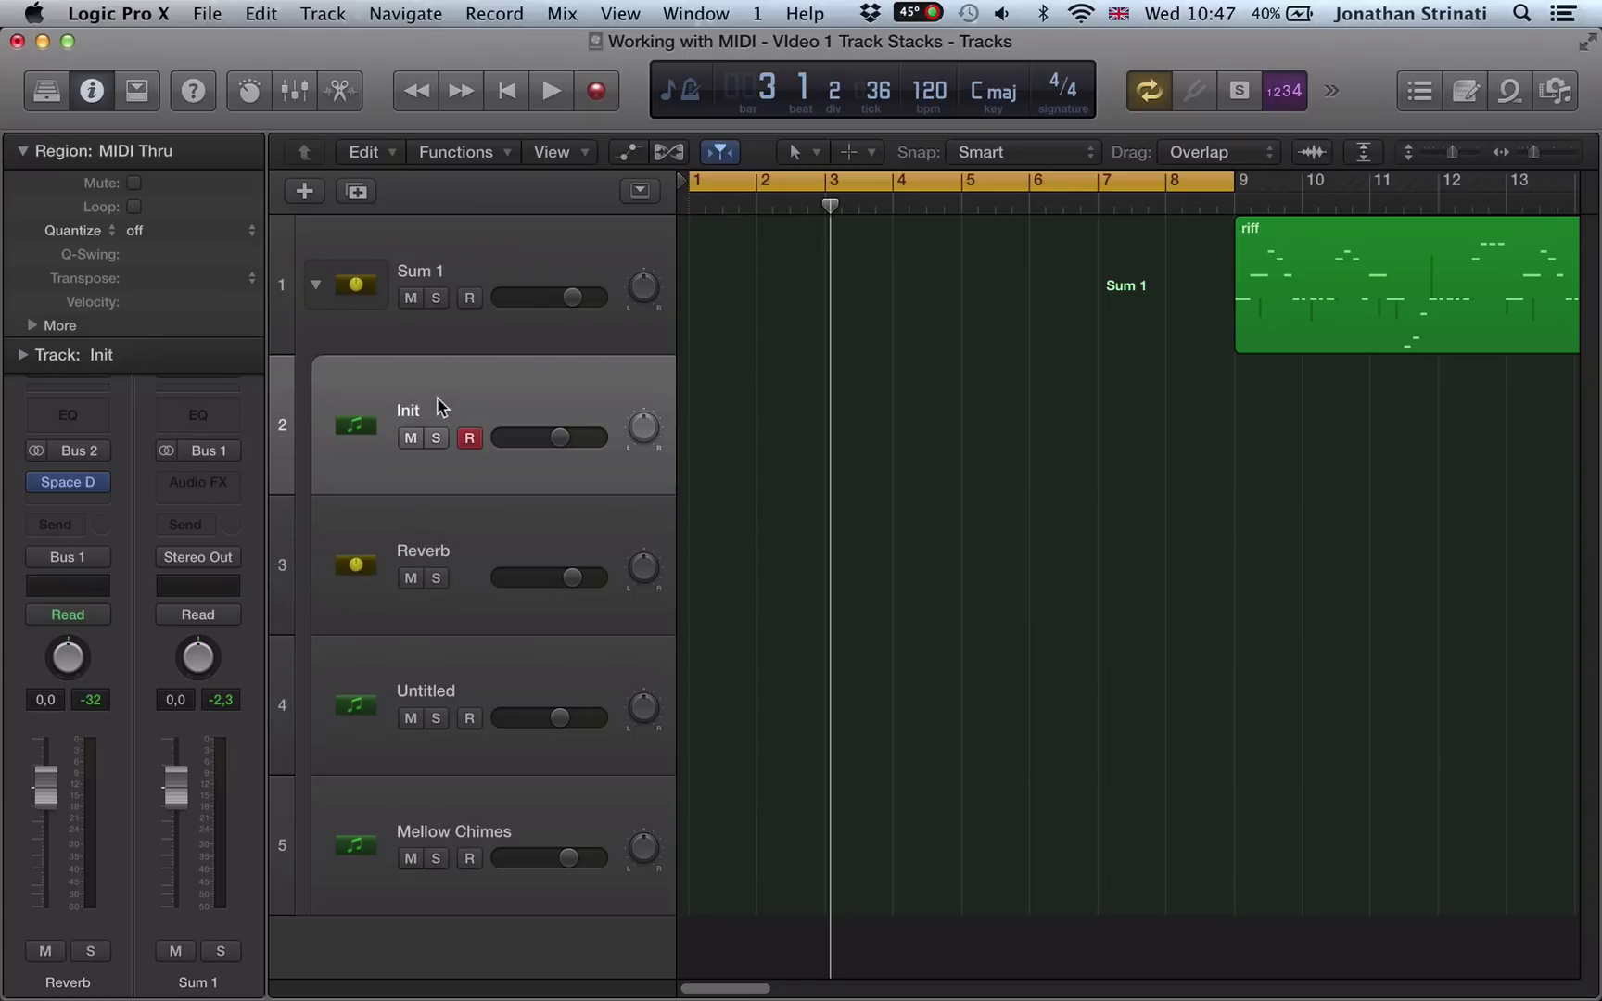
pyautogui.click(529, 529)
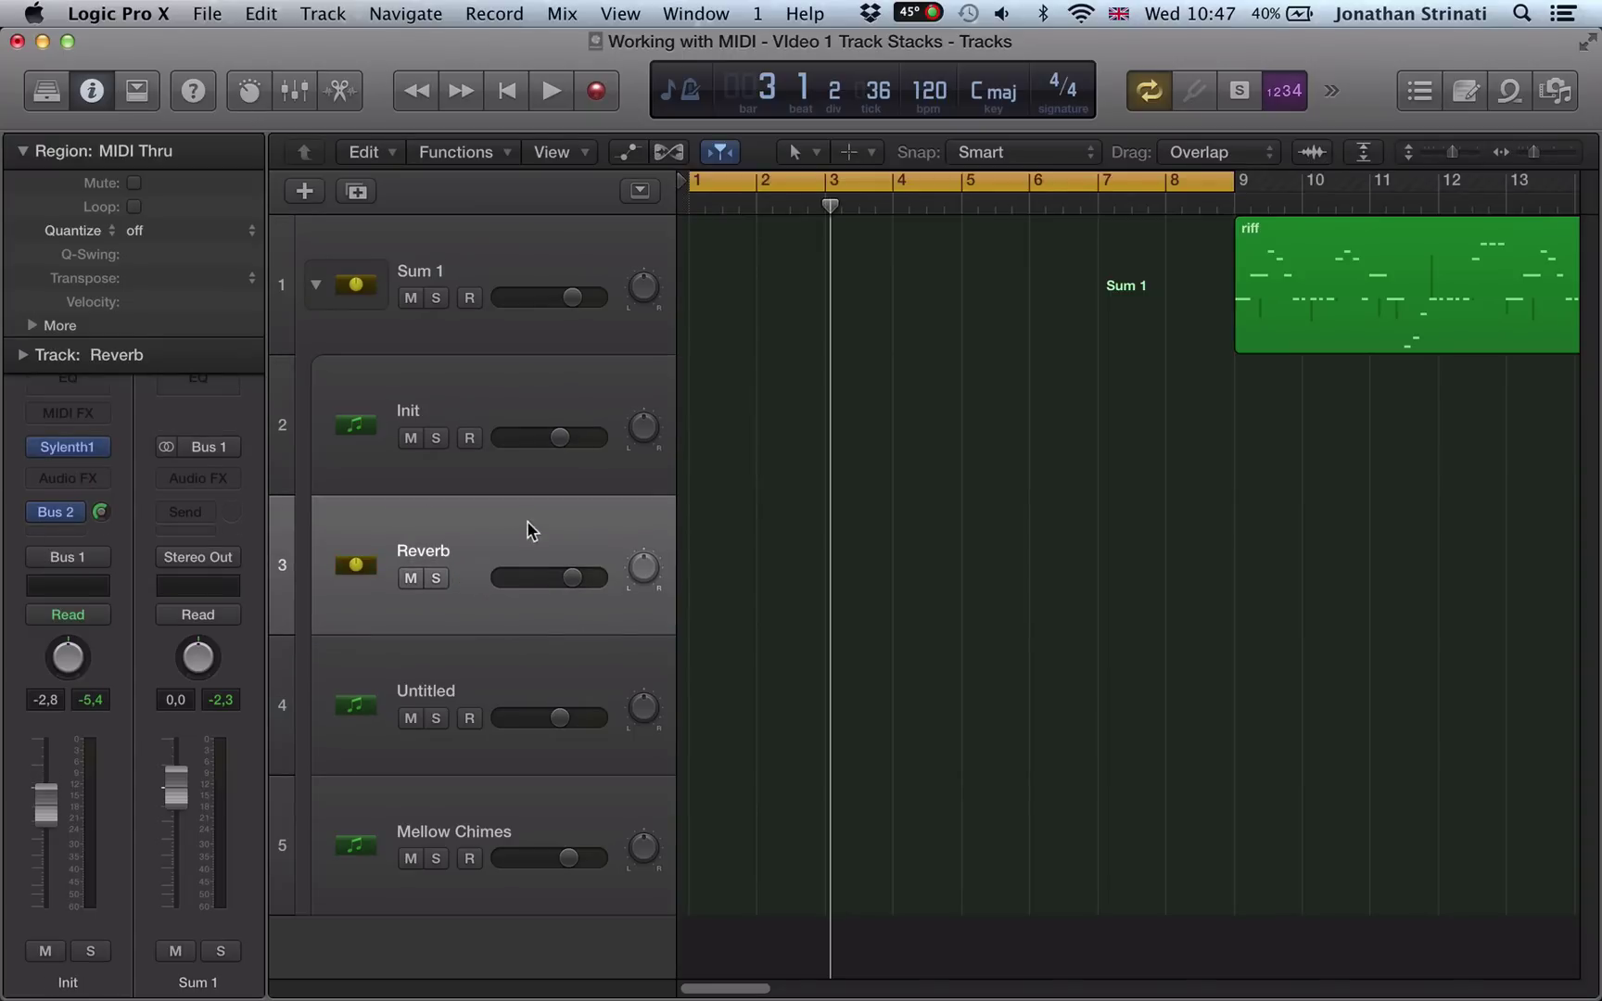
pyautogui.moveTo(489, 593); pyautogui.dragTo(530, 828)
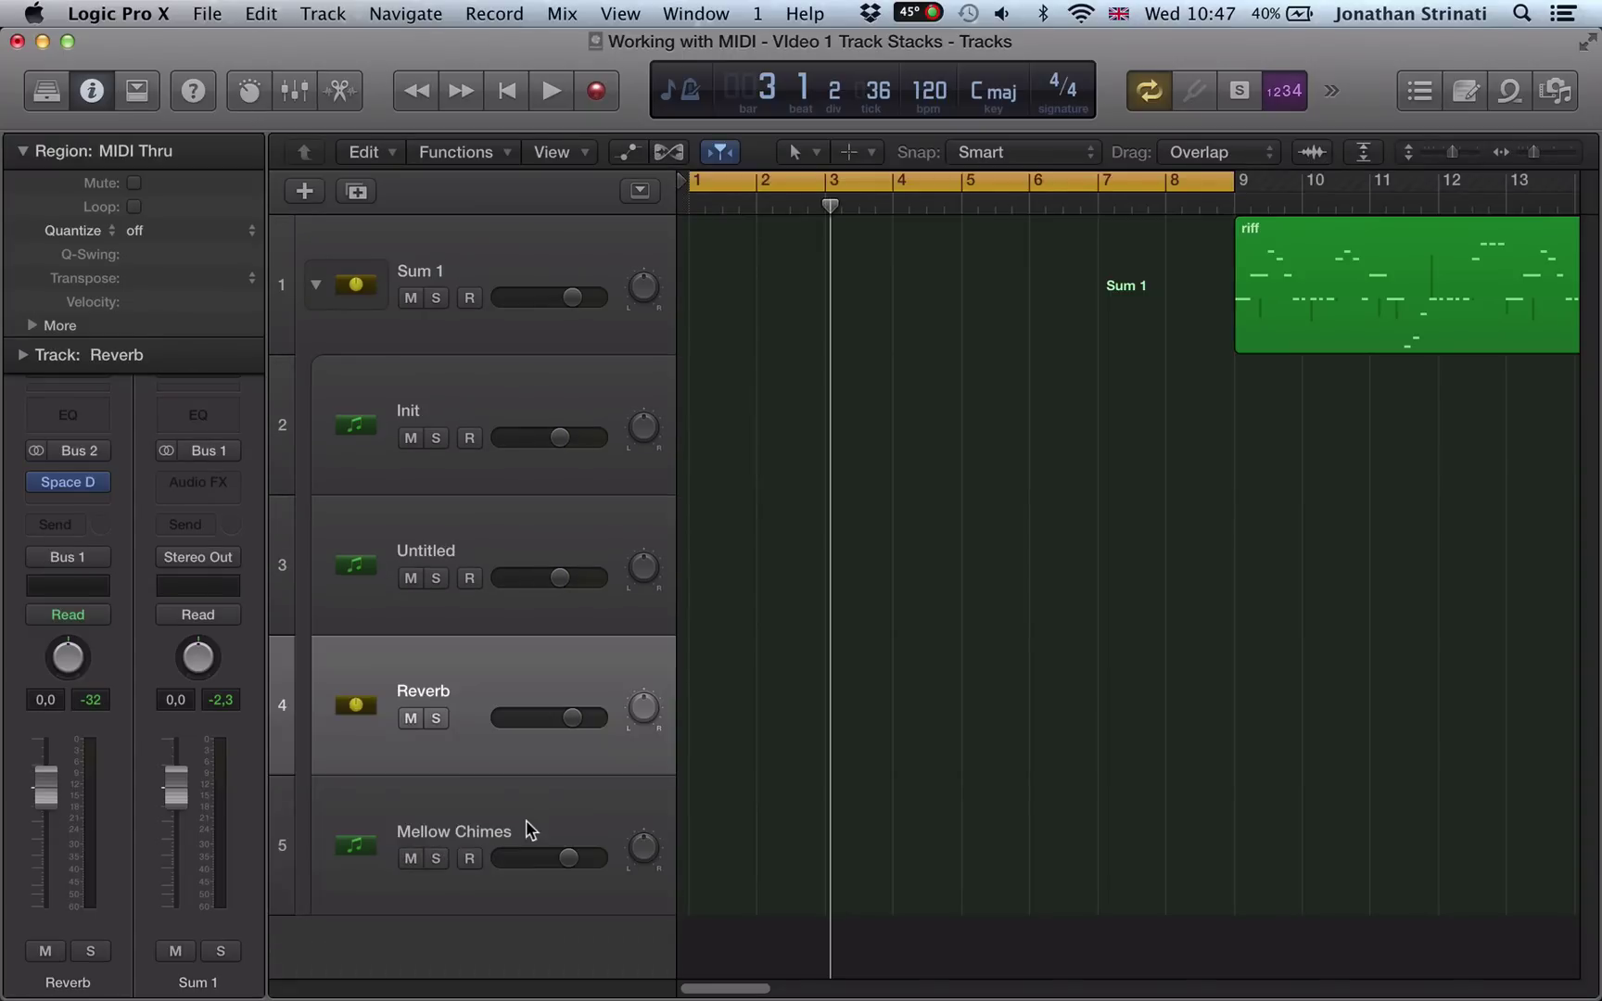
pyautogui.moveTo(414, 686); pyautogui.dragTo(443, 858)
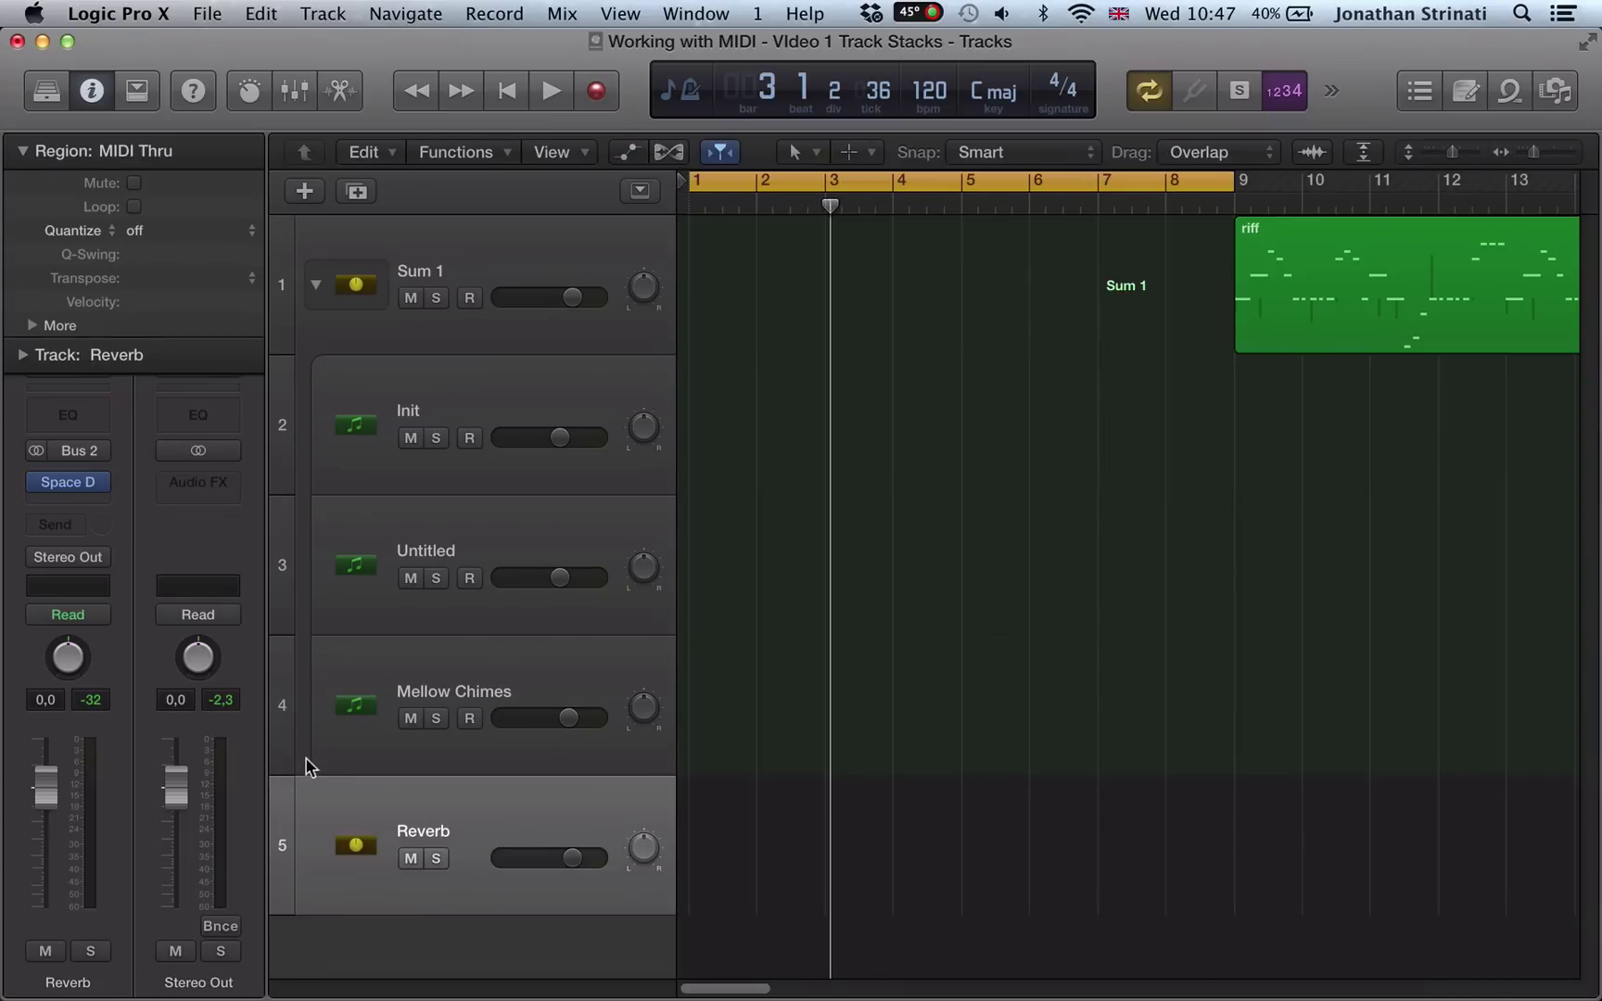
pyautogui.click(317, 286)
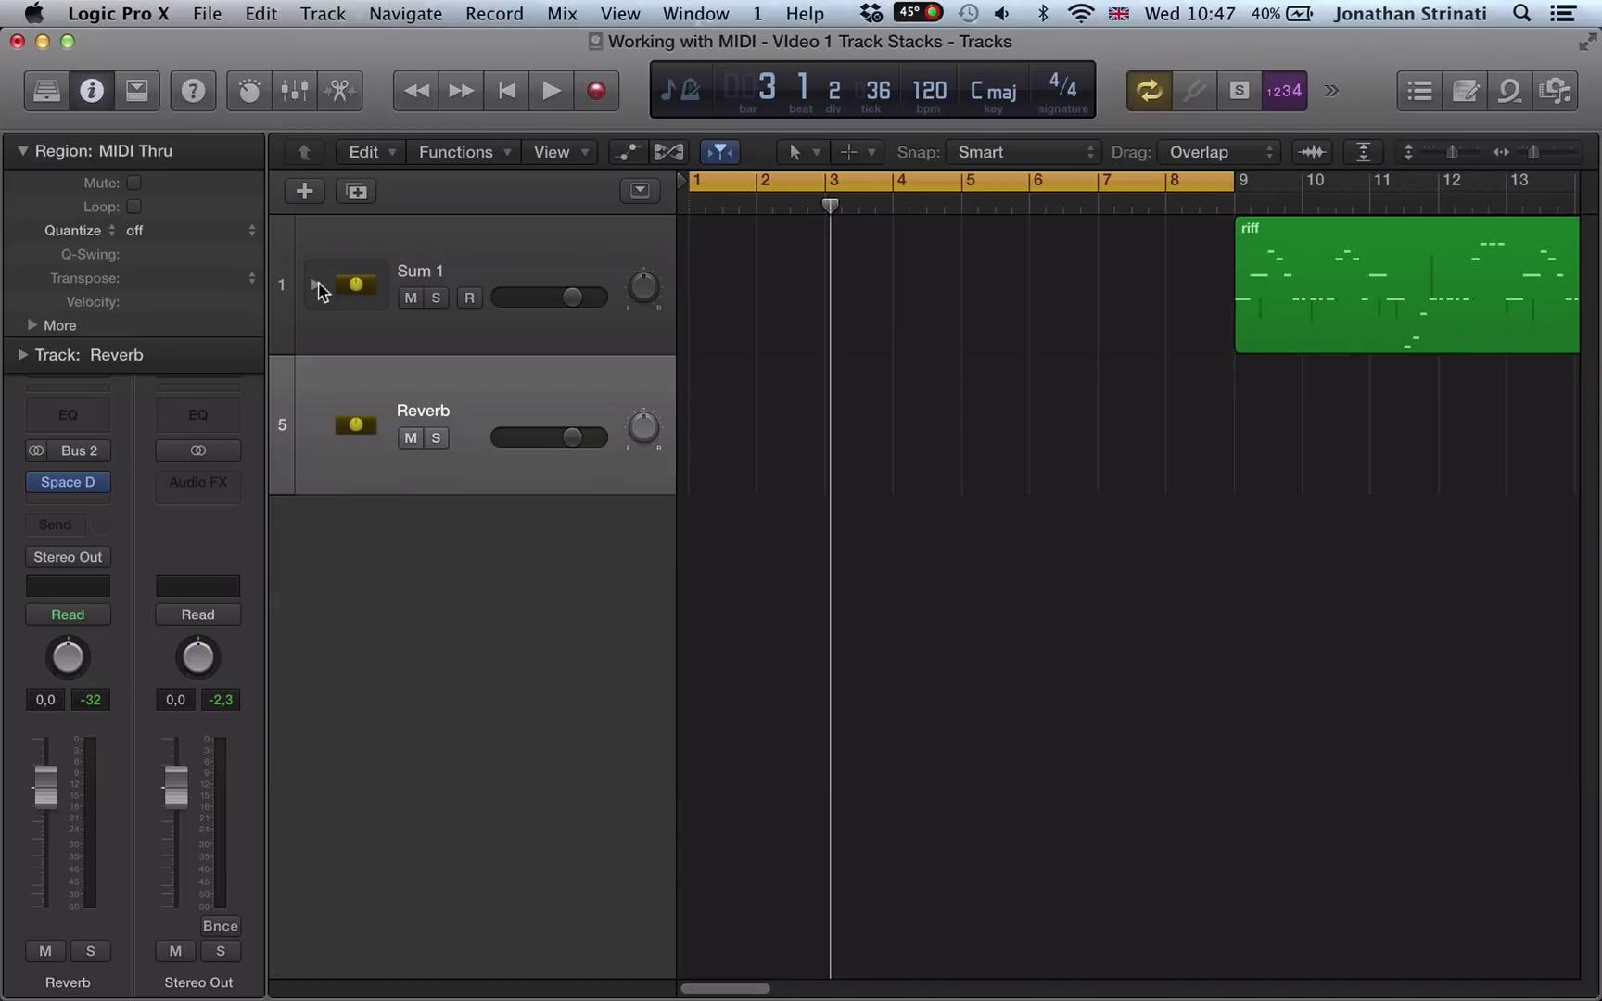
pyautogui.click(318, 287)
pyautogui.moveTo(425, 752); pyautogui.dragTo(504, 554)
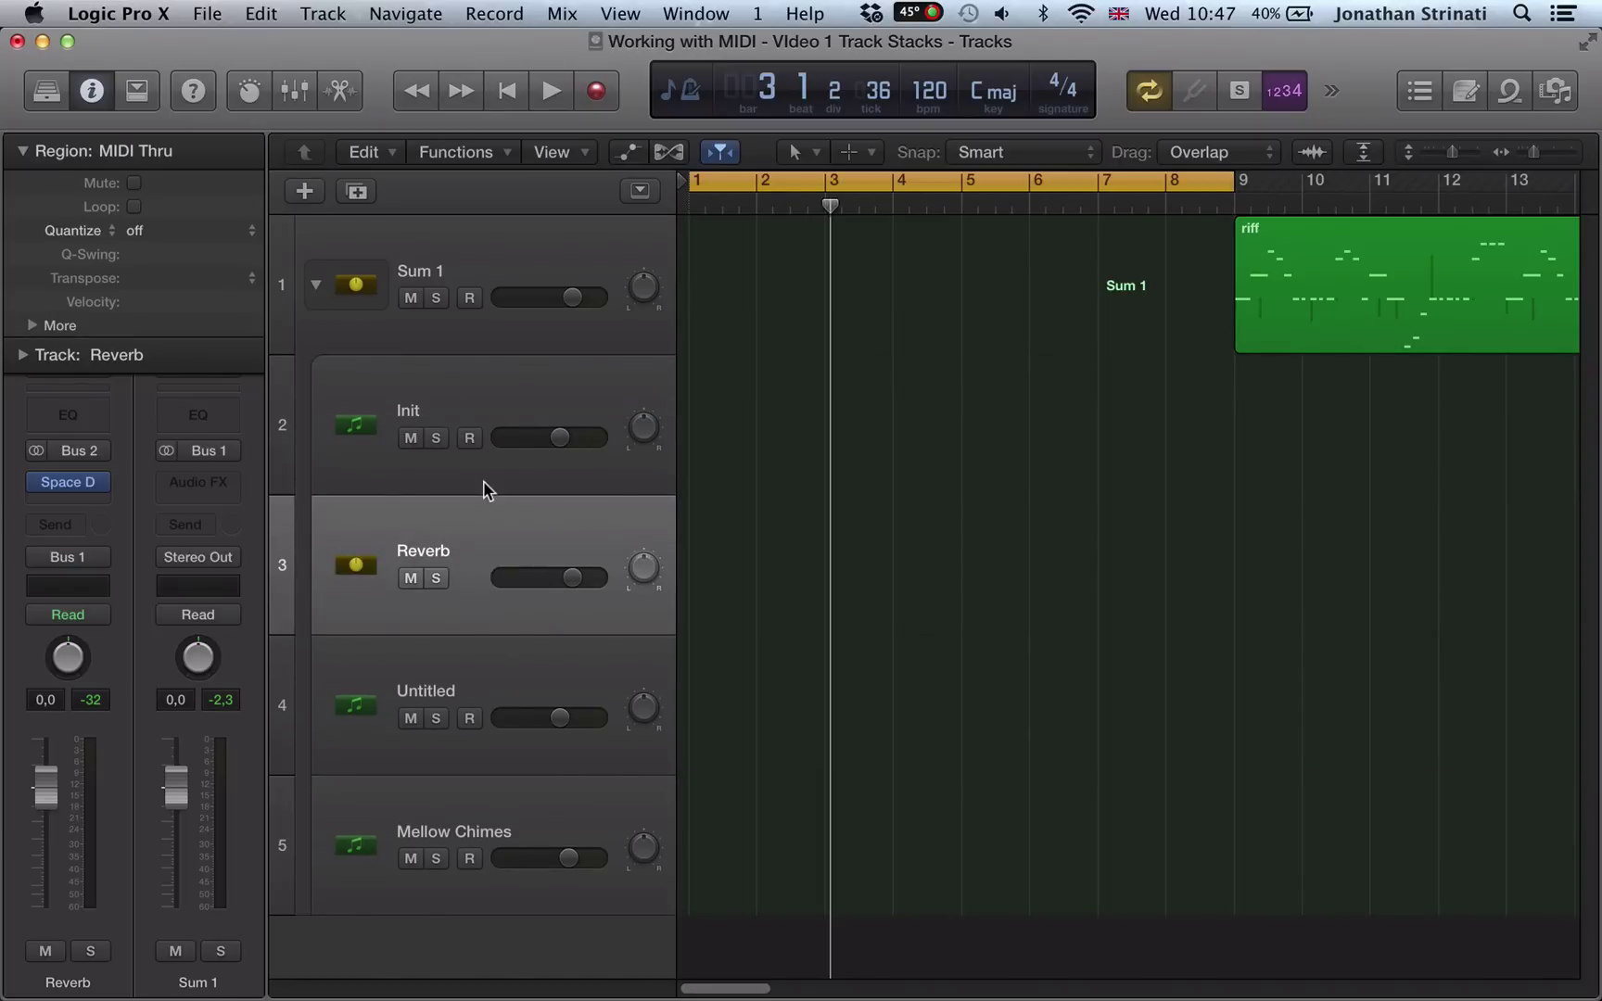
pyautogui.click(463, 410)
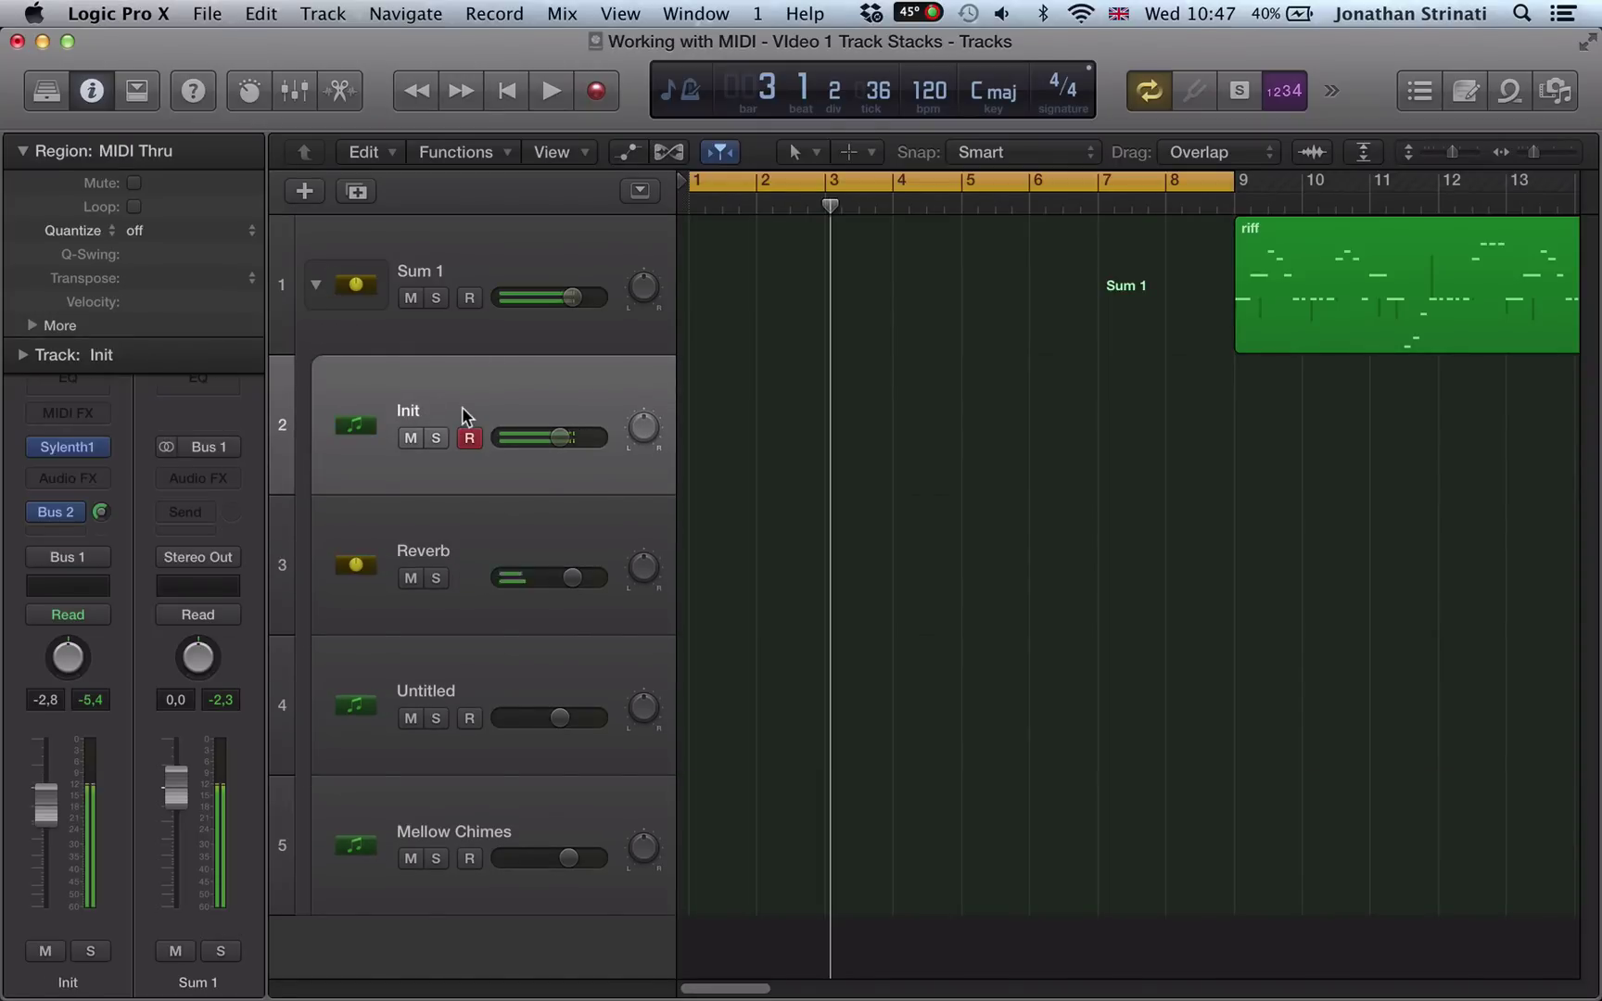
# Save the Sum 1 stack from the Library as a user patch named 'Sum 2'.
pyautogui.click(452, 253)
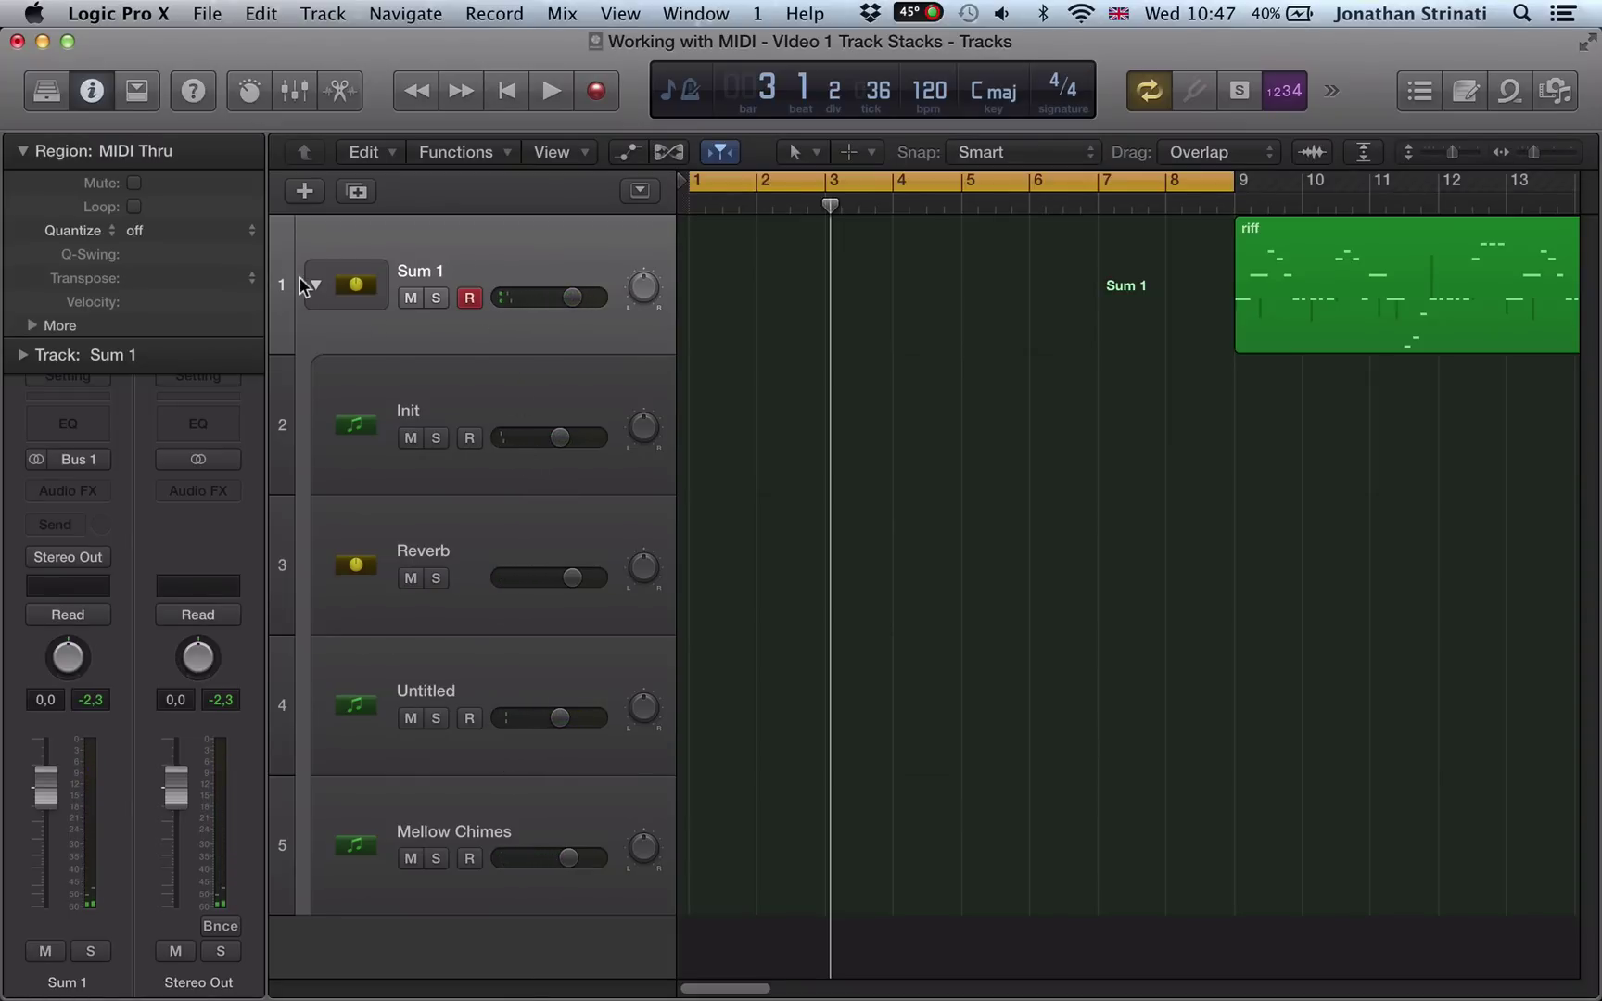
pyautogui.click(22, 150)
pyautogui.click(46, 90)
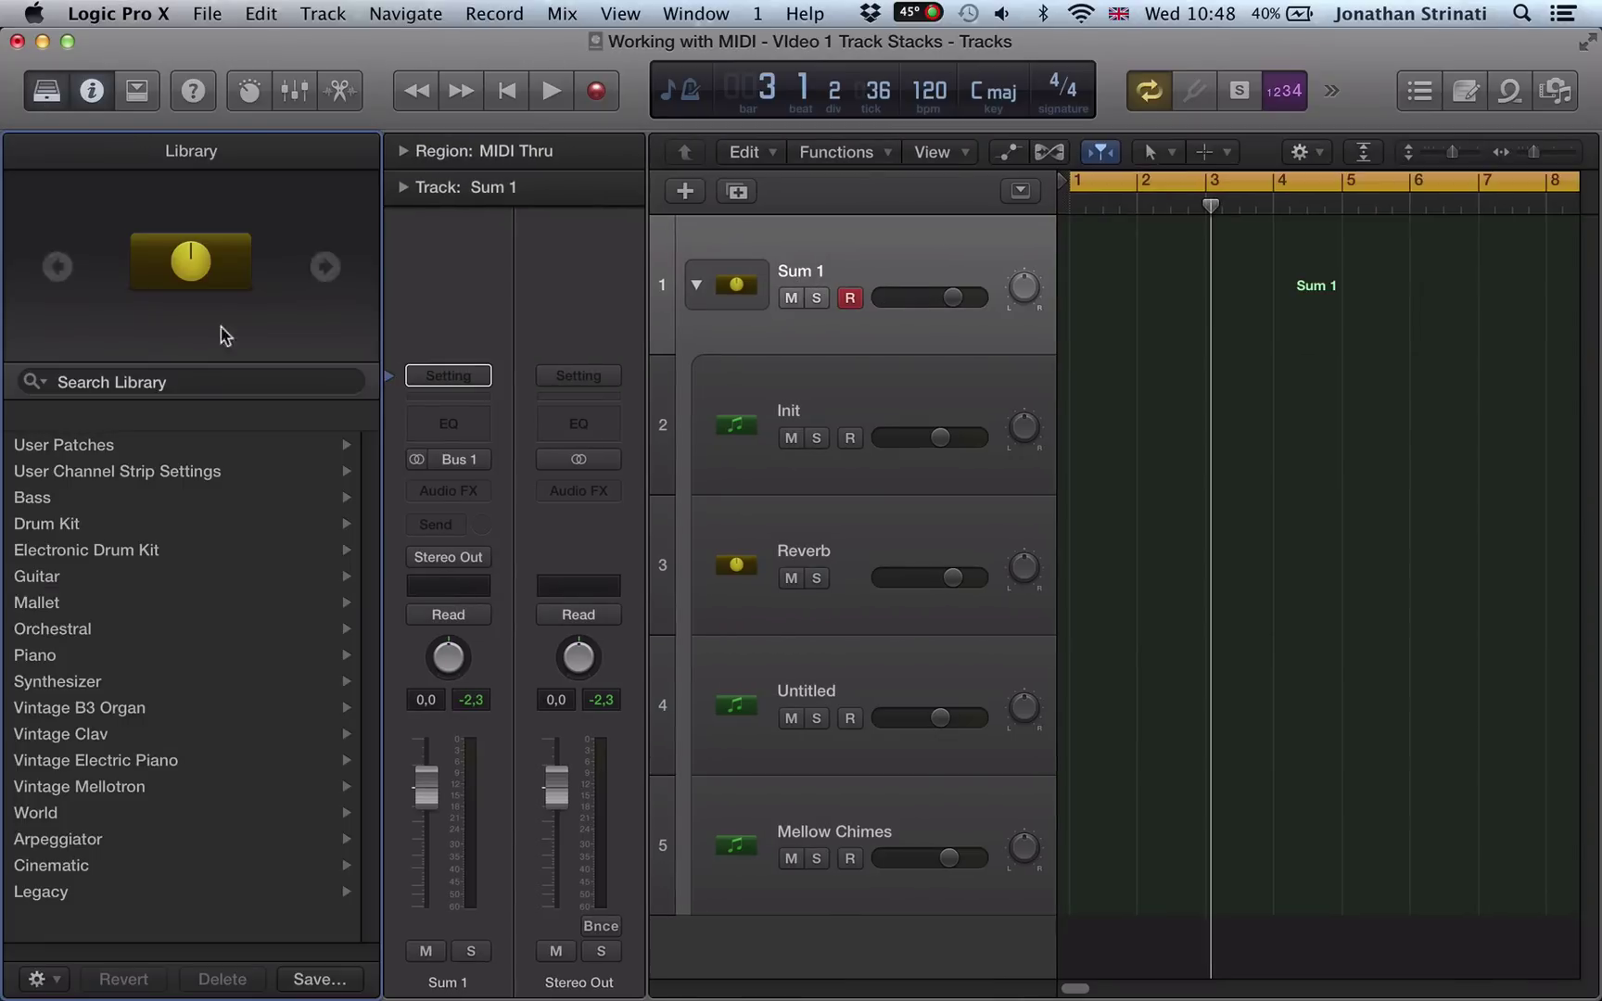
pyautogui.click(318, 978)
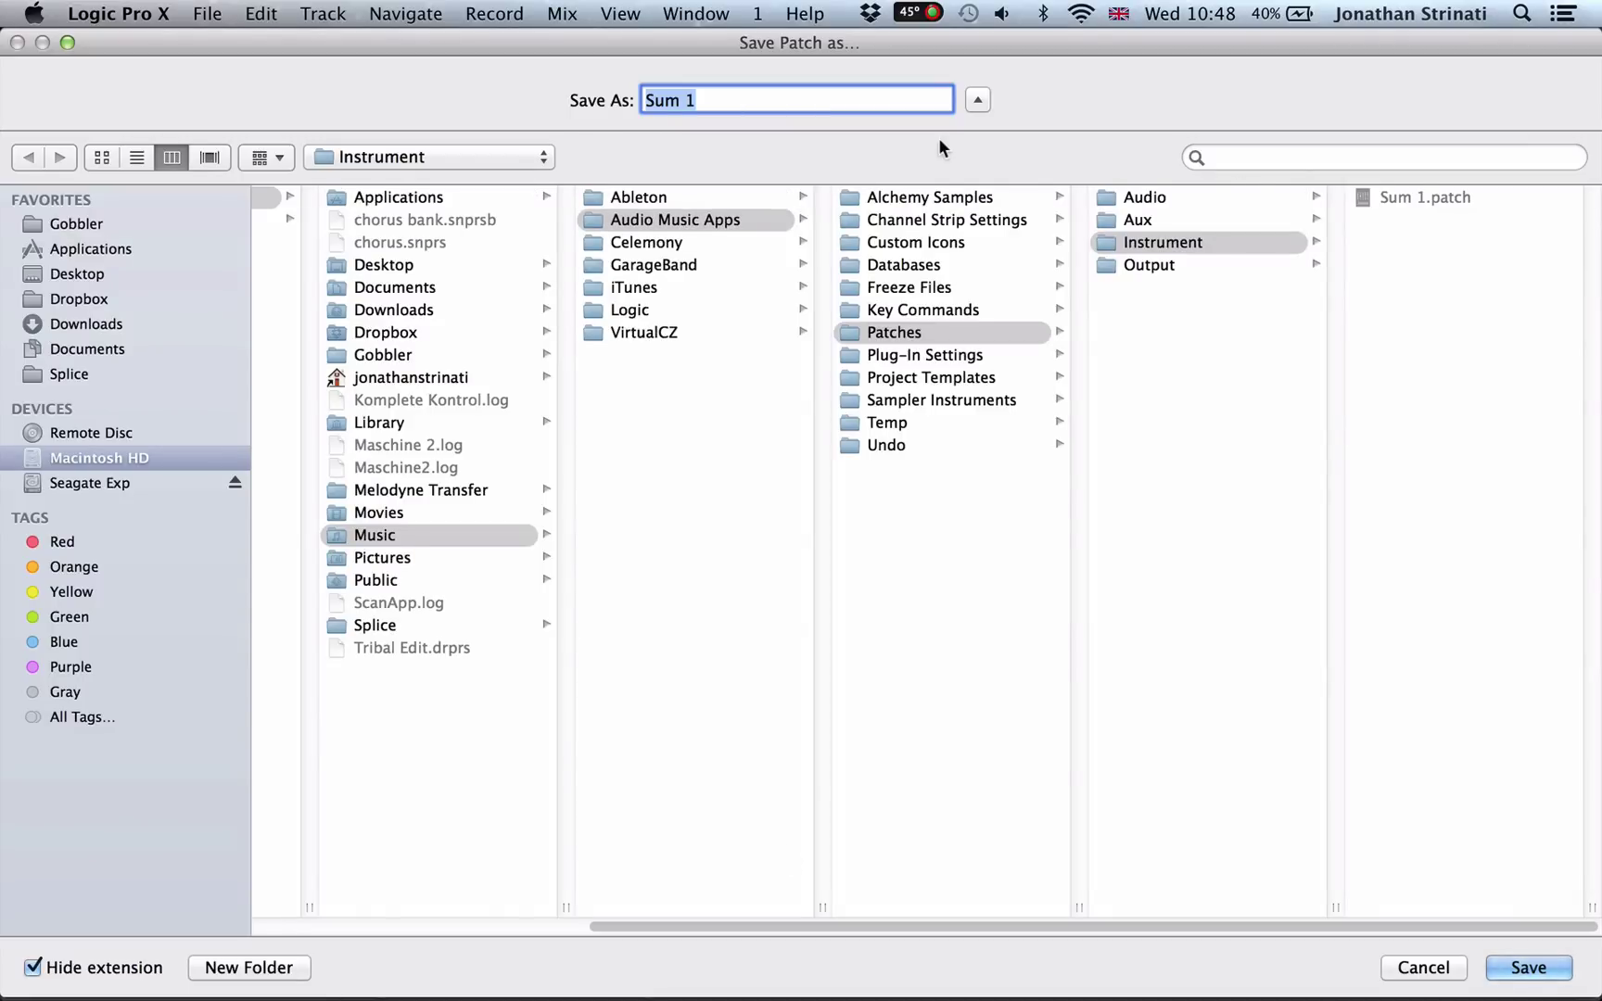
pyautogui.press('Right')
pyautogui.press('BackSpace')
pyautogui.write('2')
pyautogui.press('Return')
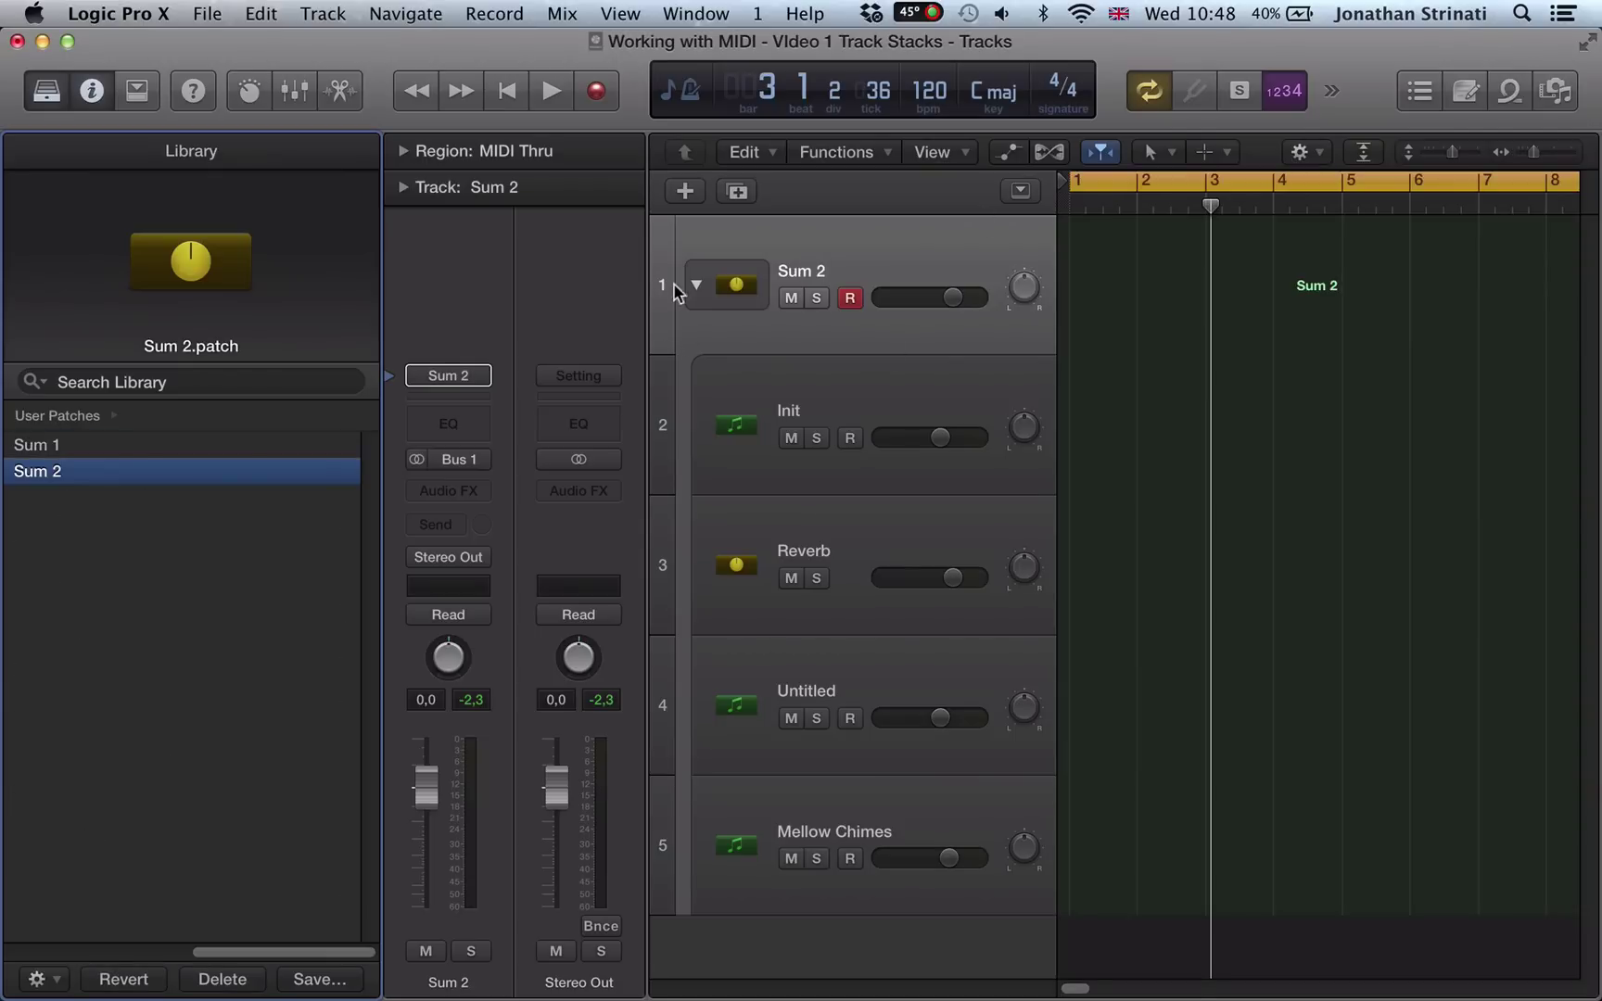
pyautogui.click(696, 283)
pyautogui.click(695, 283)
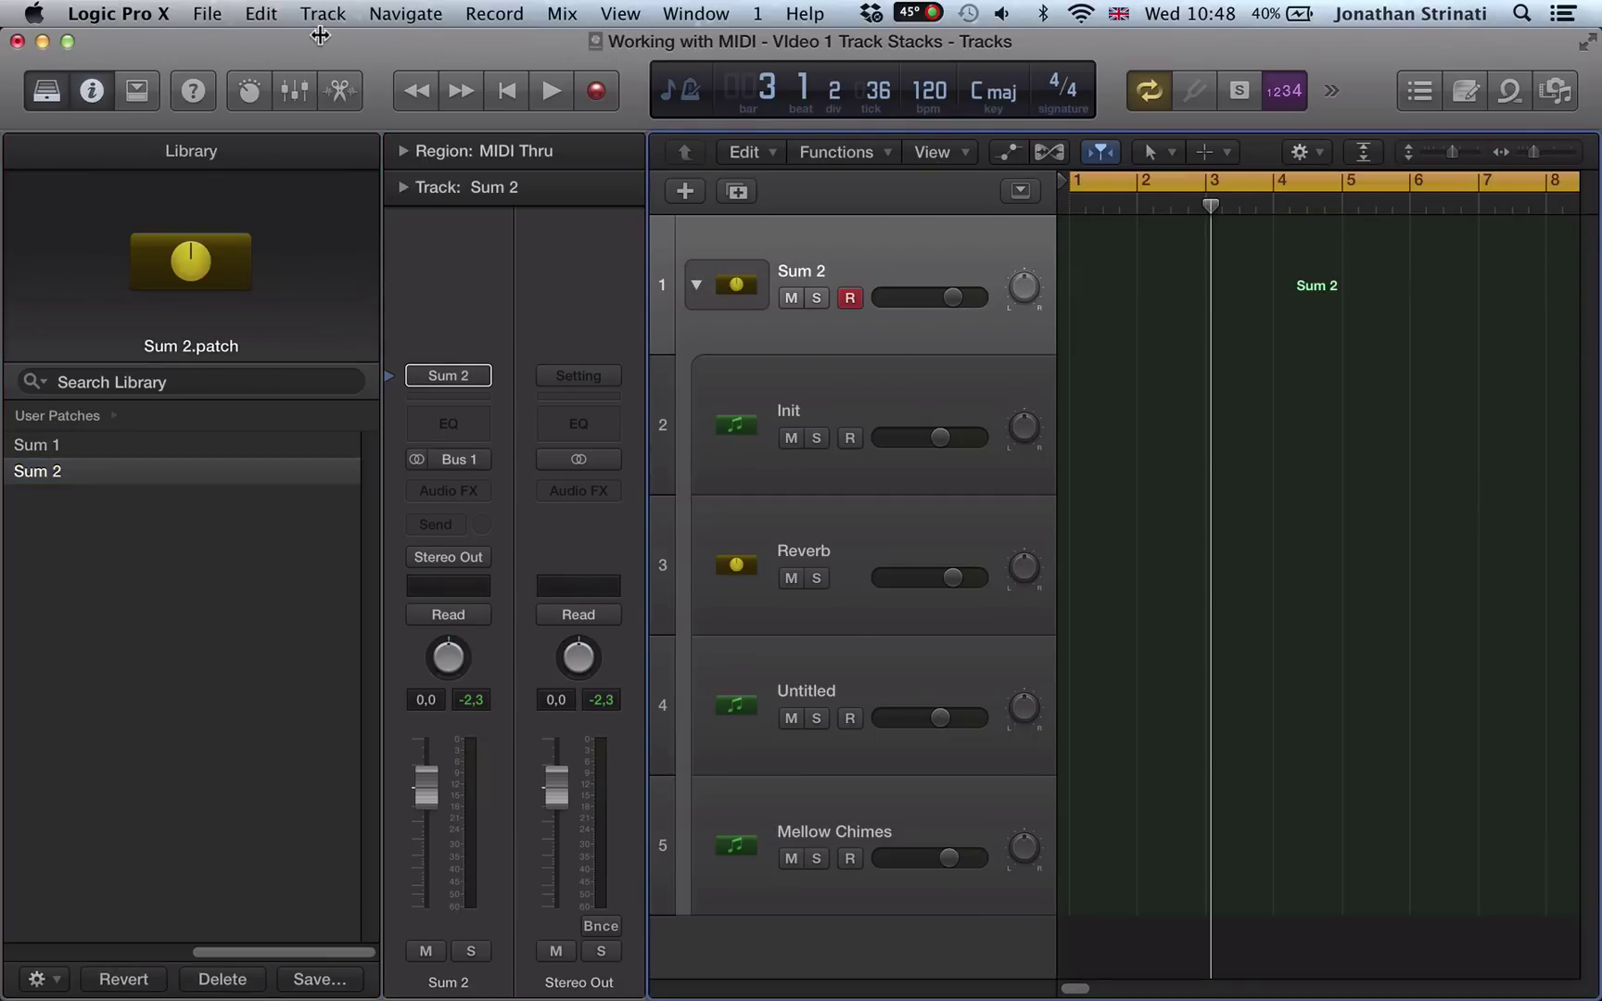
pyautogui.click(200, 14)
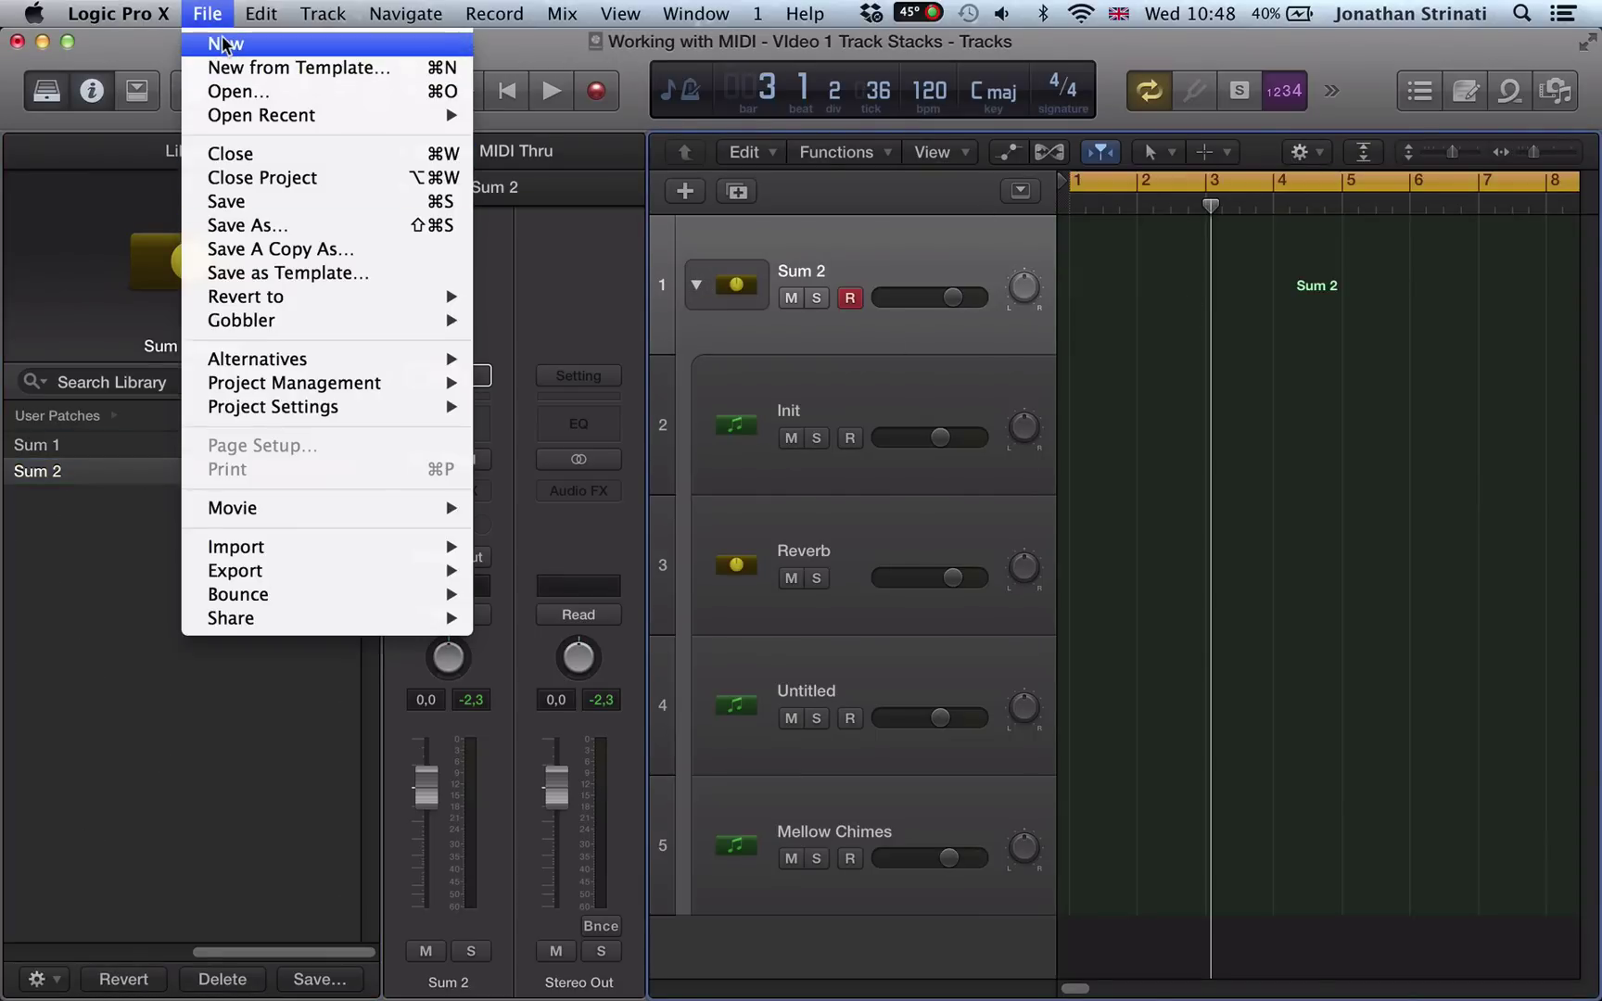
# Start a new project, closing the current one and saving its changes.
pyautogui.click(224, 44)
pyautogui.click(1011, 381)
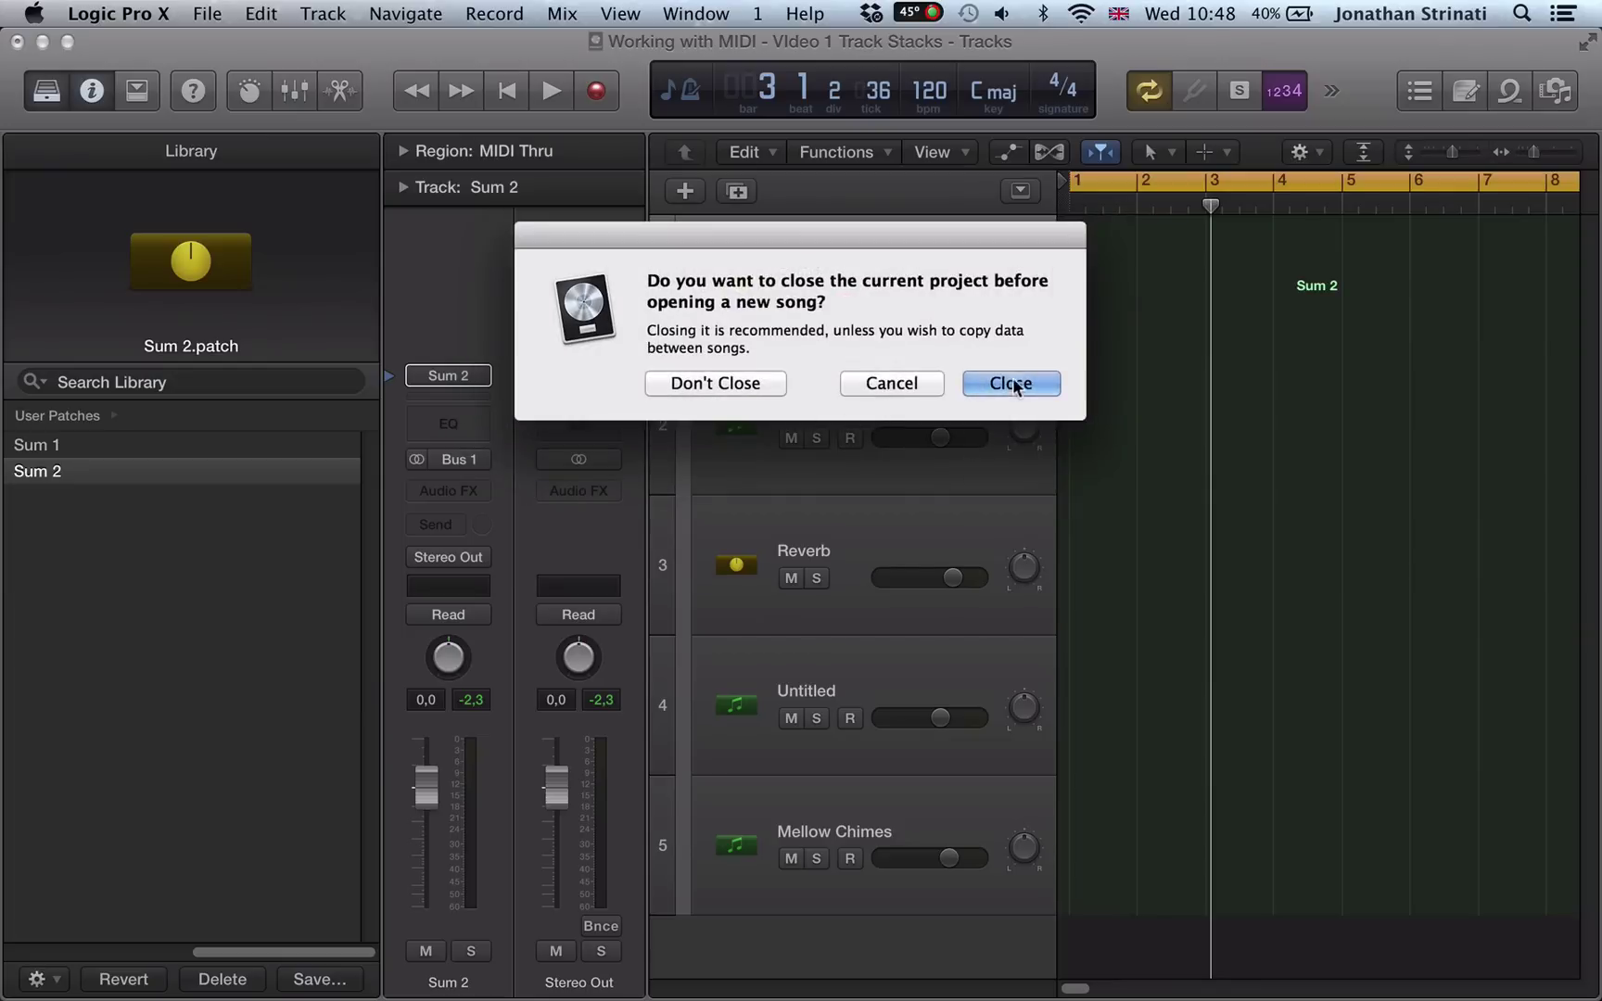
pyautogui.click(1010, 383)
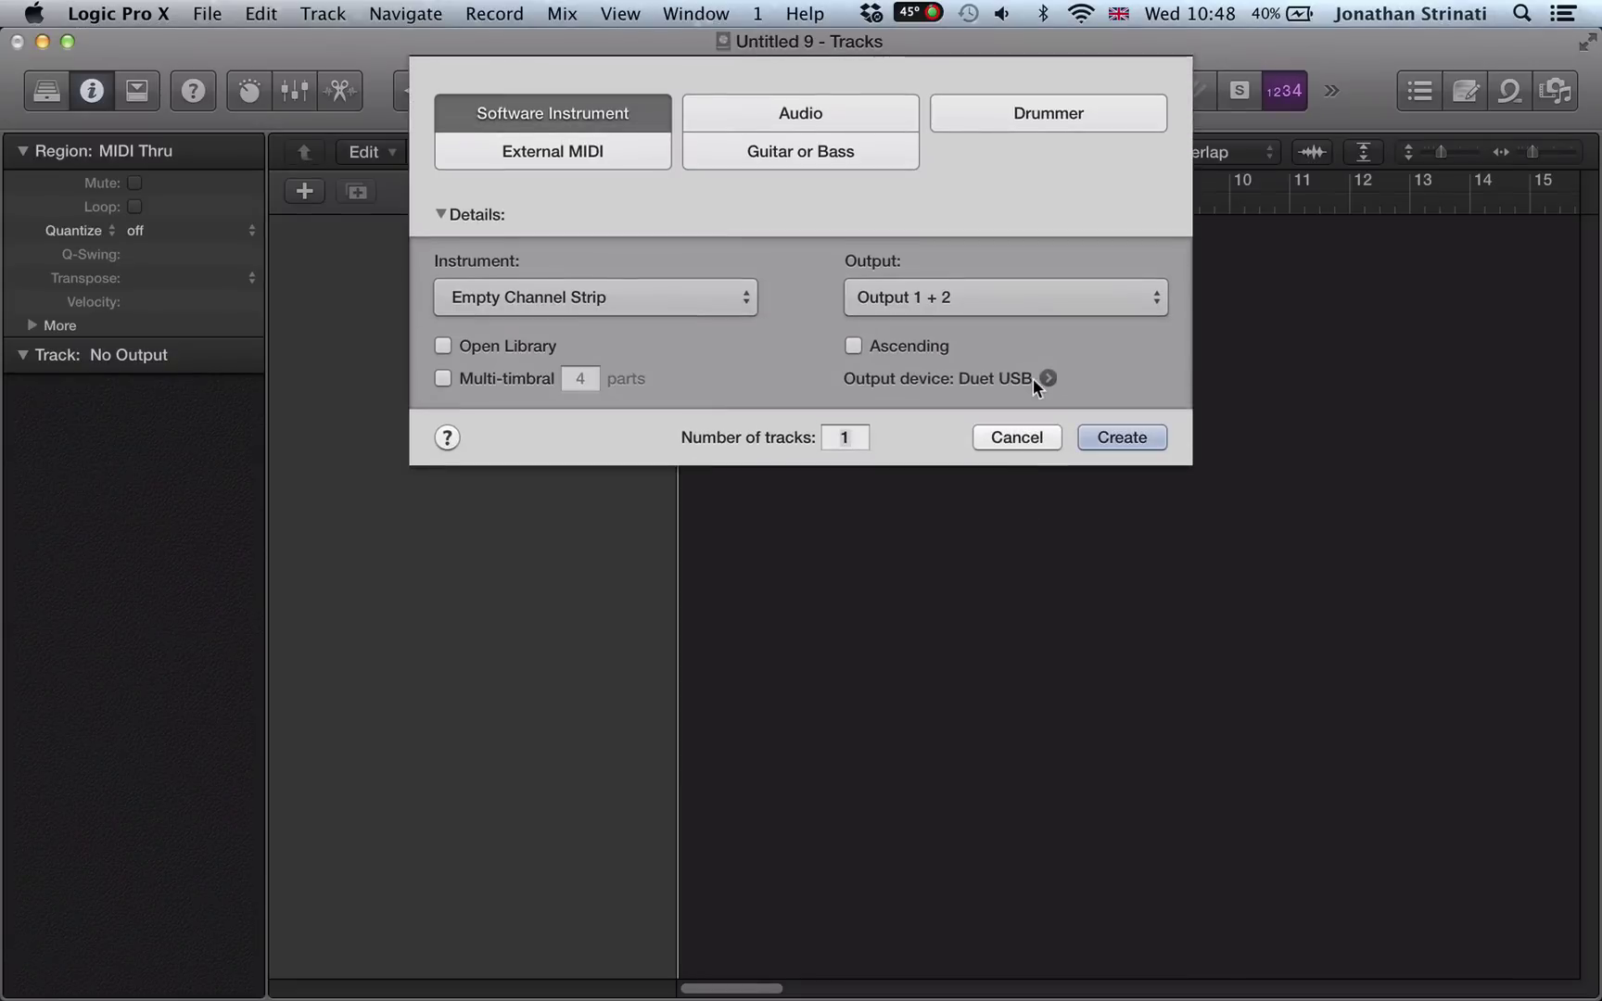
# Create one empty Software Instrument track and show User Patches in the Library.
pyautogui.click(1110, 437)
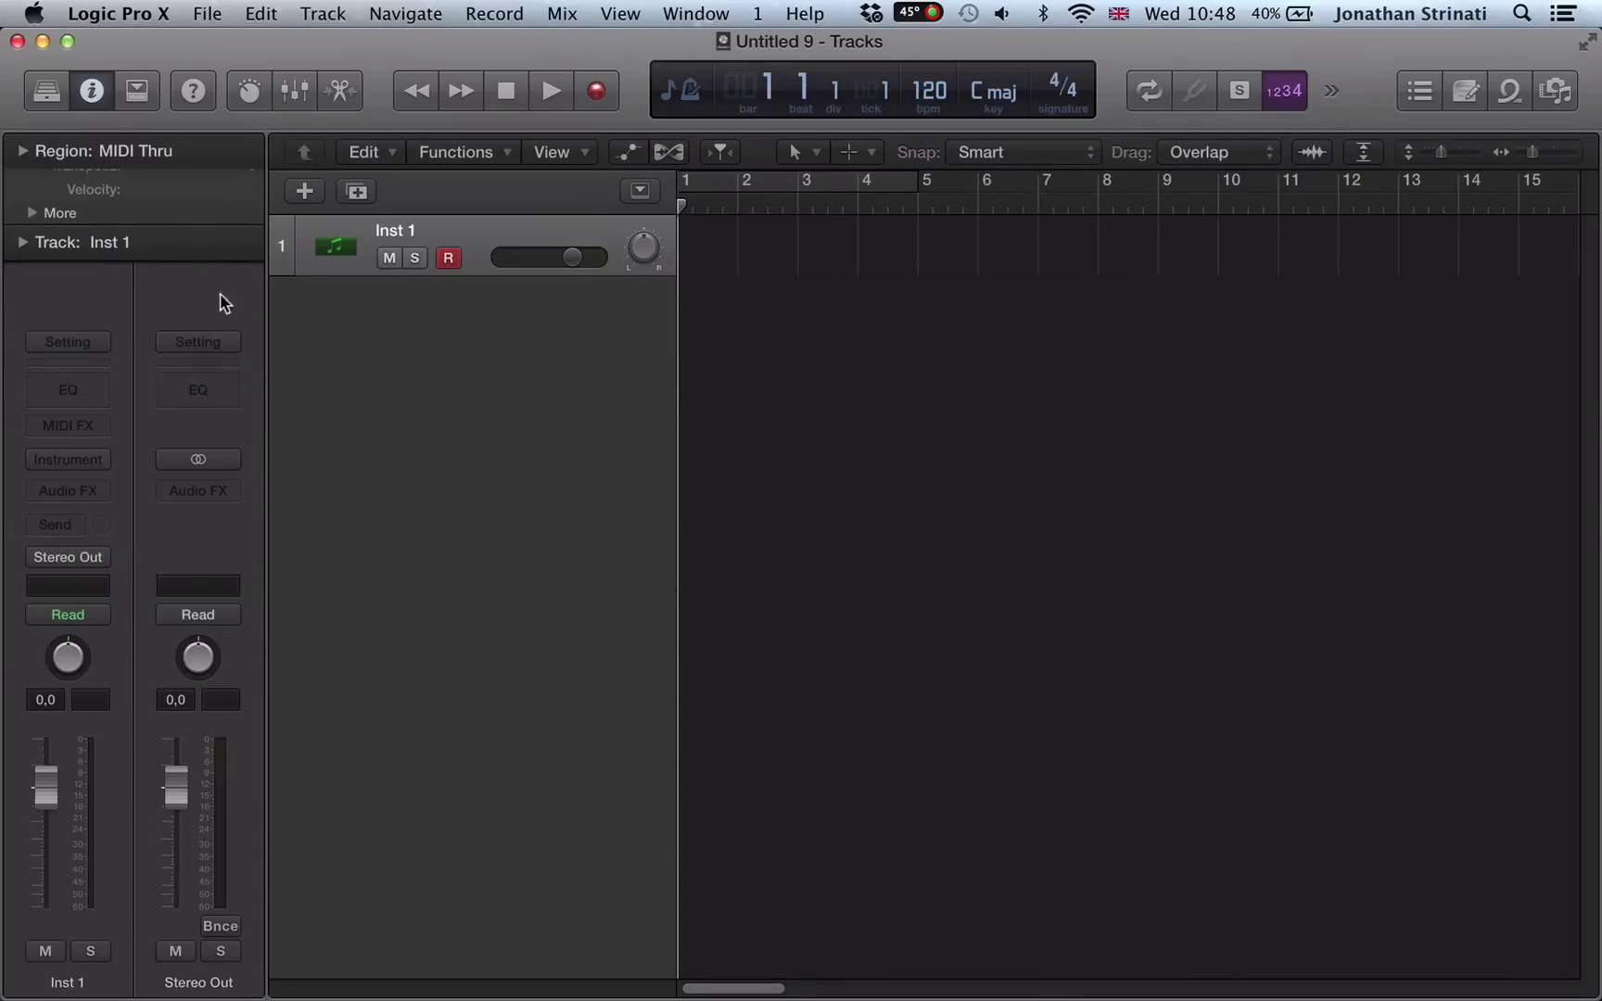
pyautogui.click(43, 104)
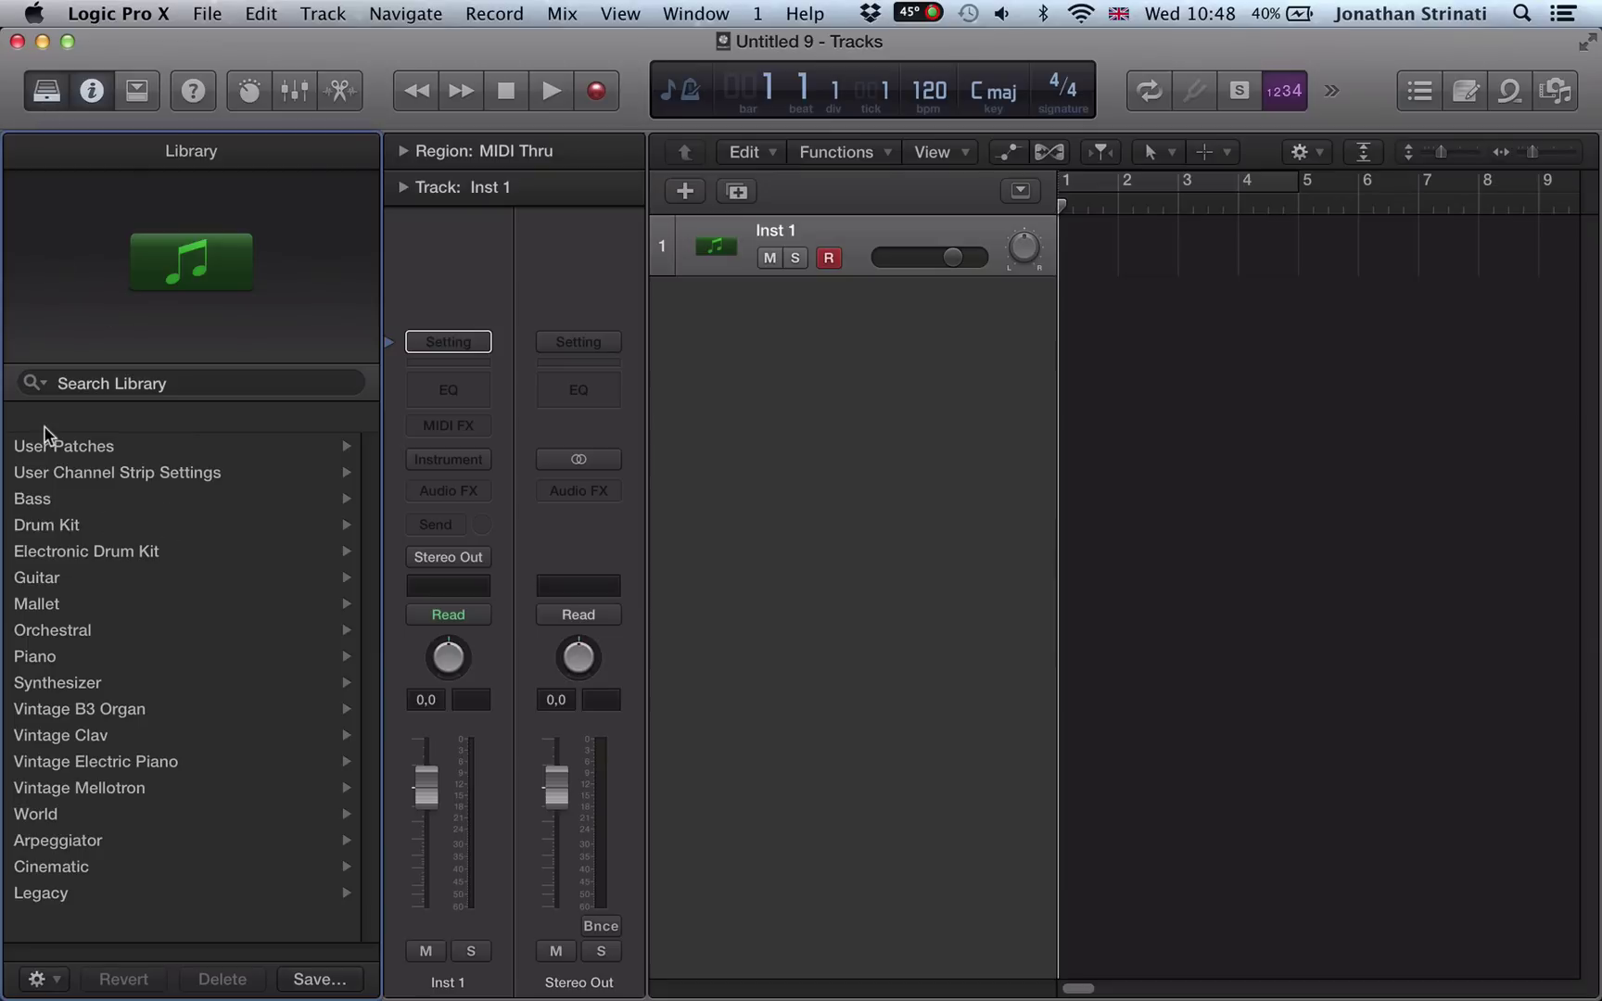
pyautogui.click(56, 449)
# Load Sum 2 onto the track, expand it, and check its Init, Reverb, Untitled and Mellow Chimes subtracks.
pyautogui.click(52, 474)
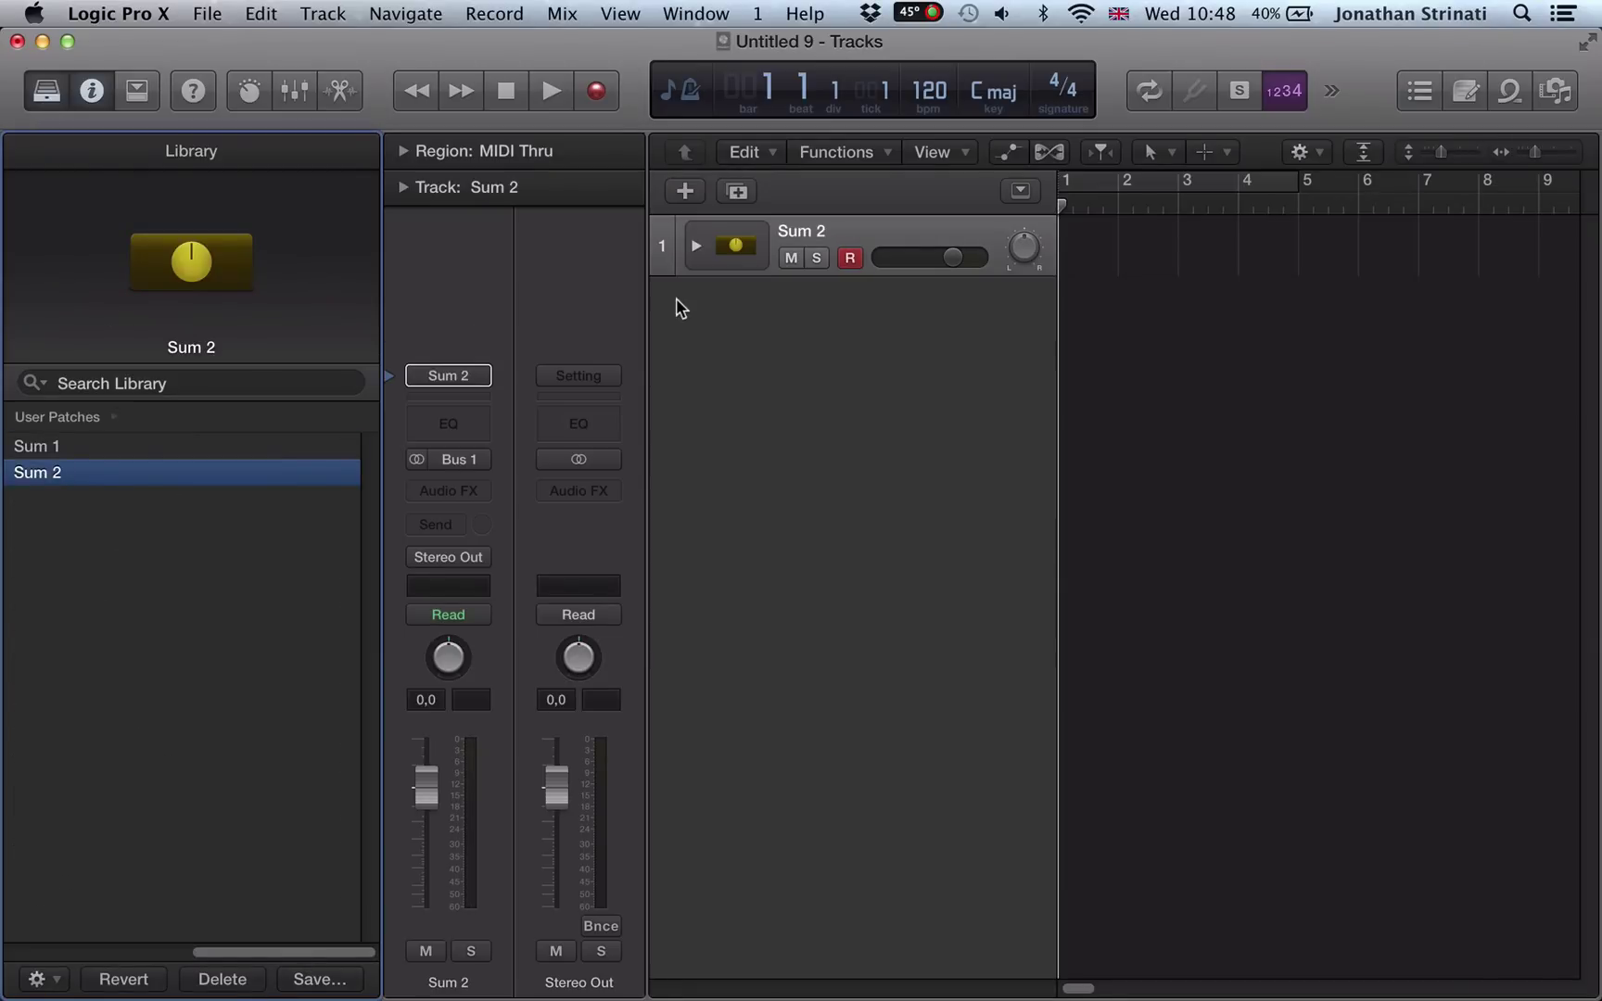
pyautogui.click(696, 246)
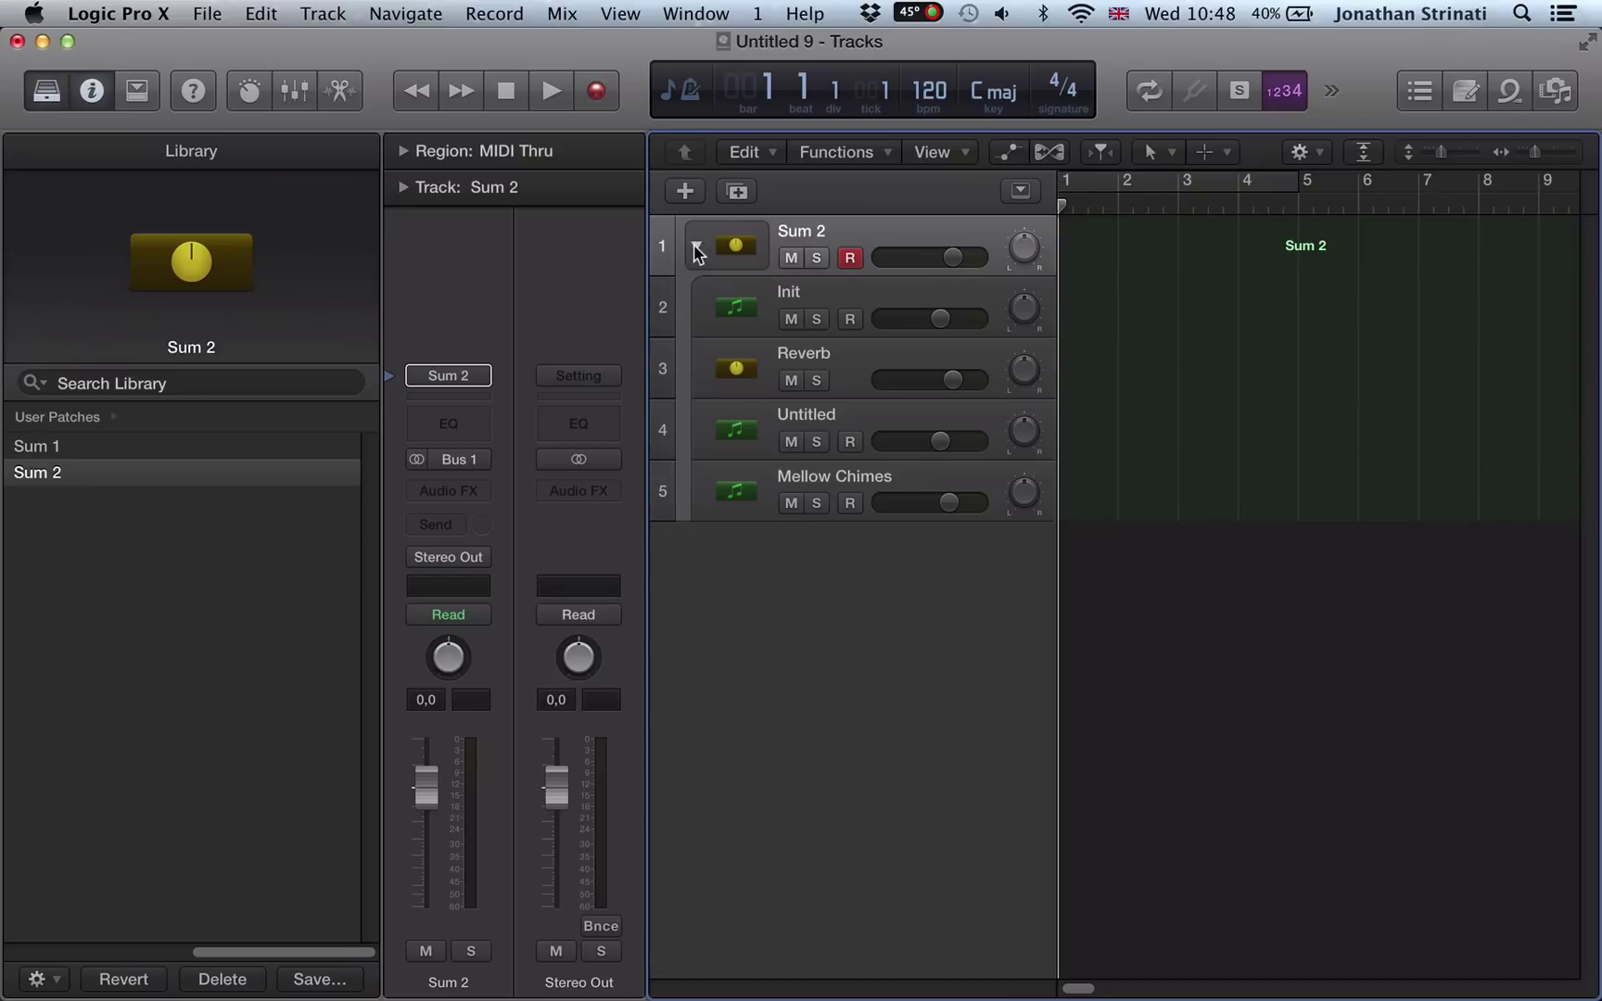
pyautogui.click(863, 310)
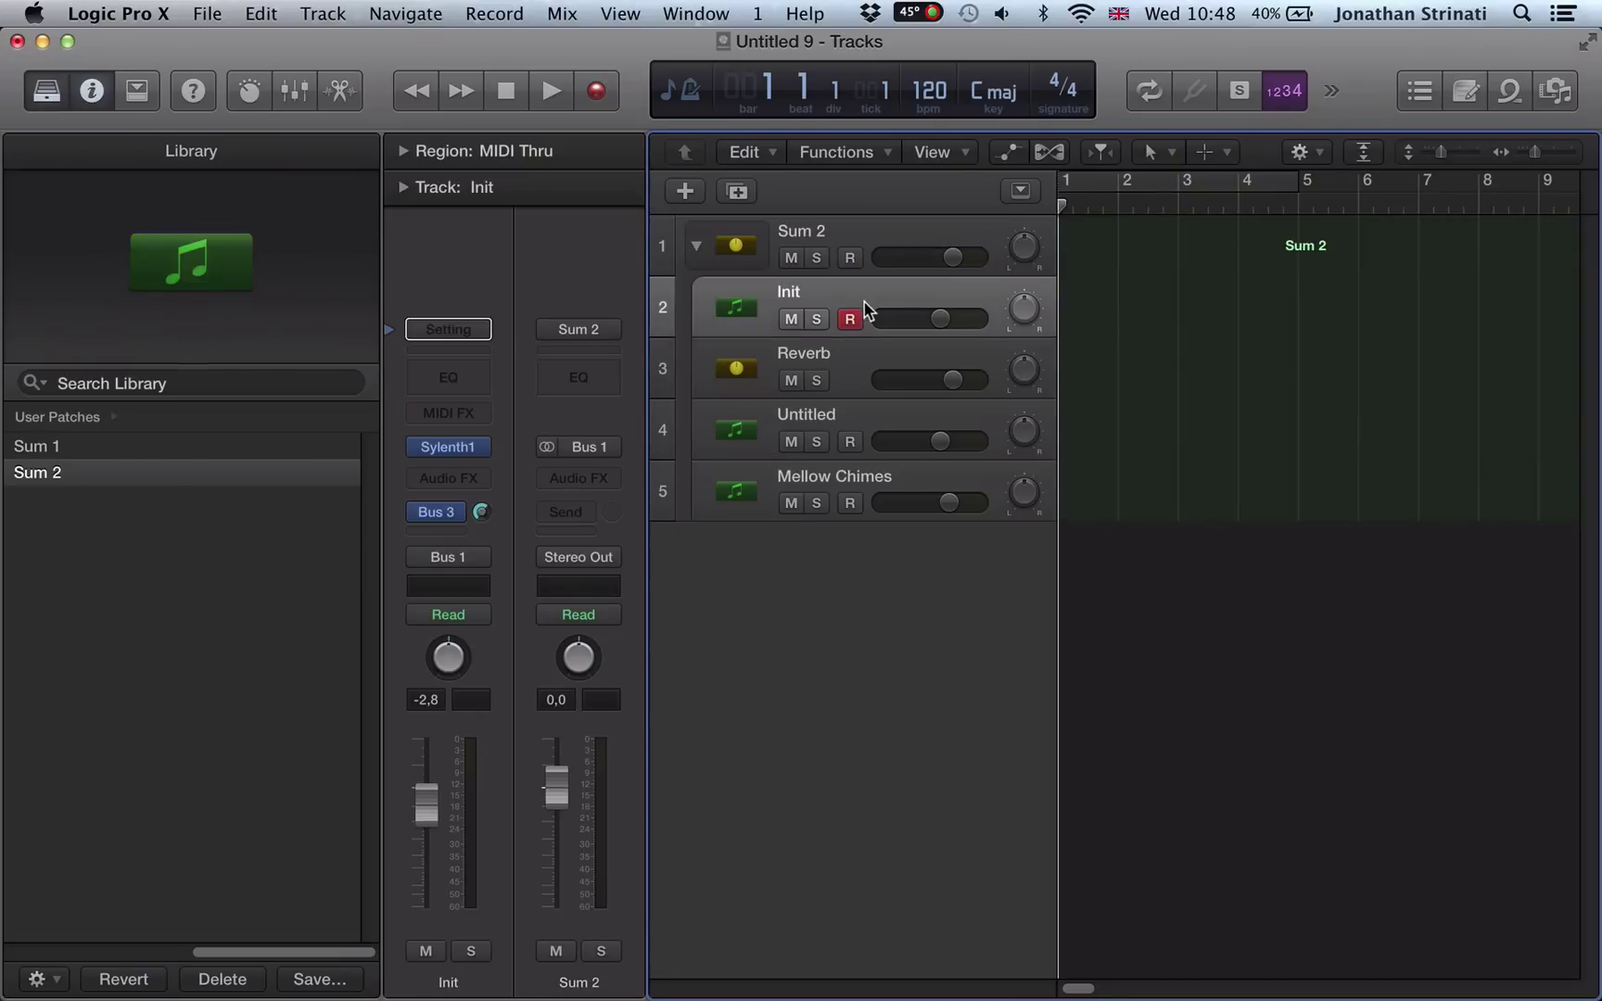
pyautogui.click(853, 368)
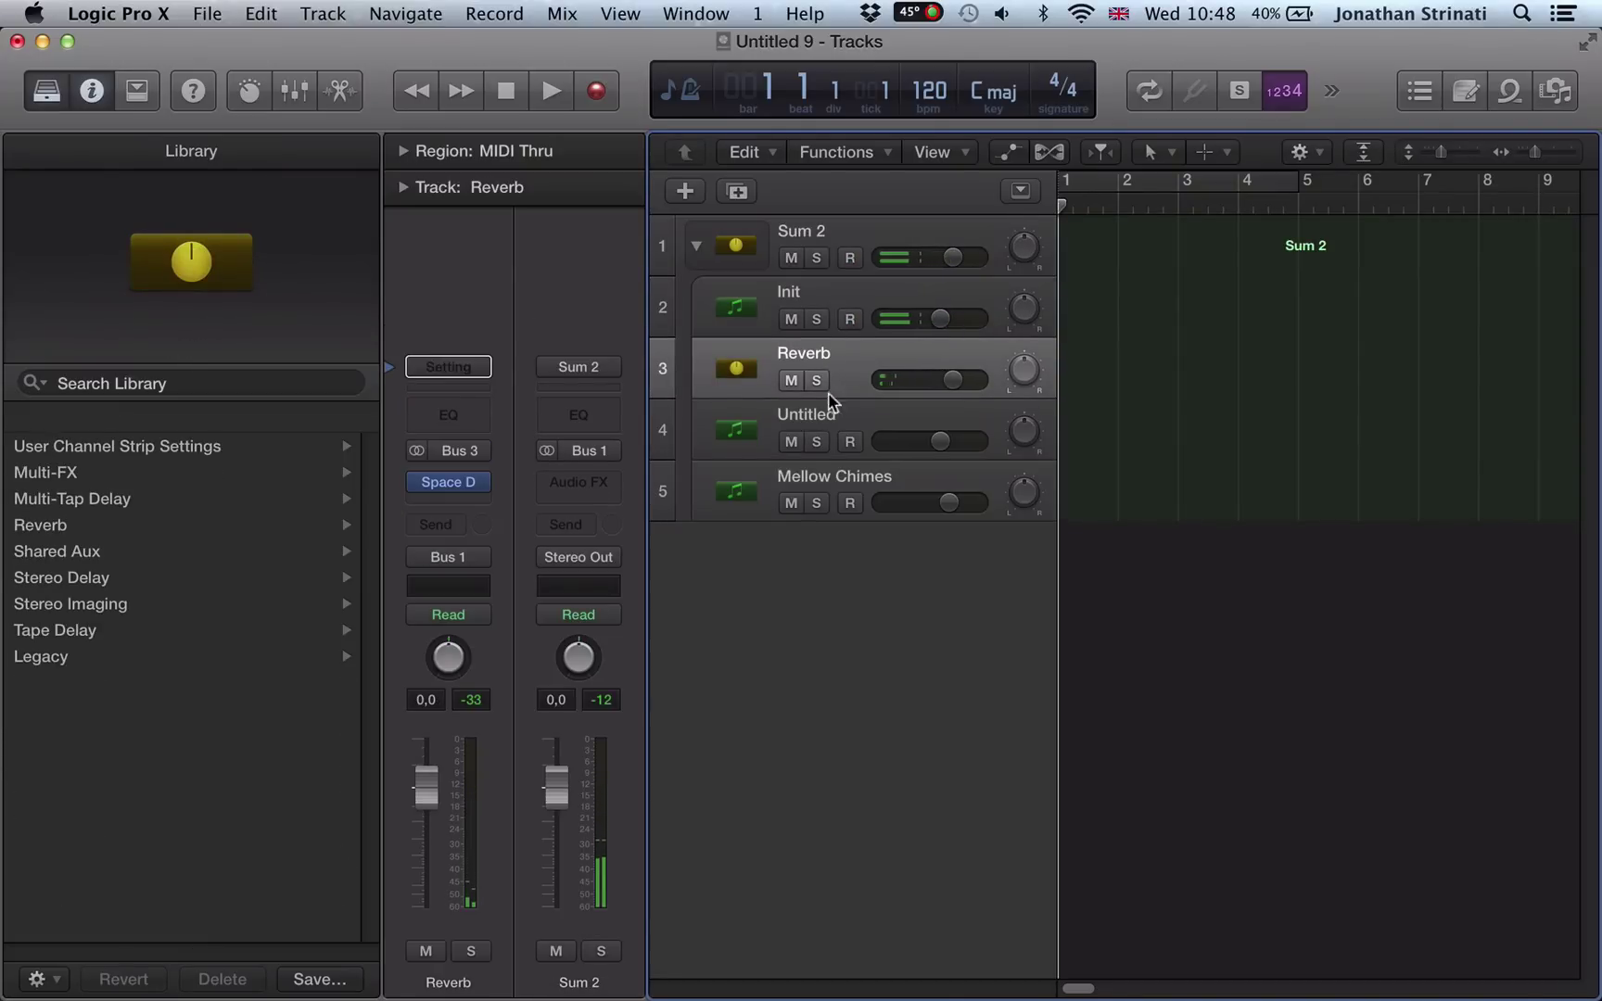
pyautogui.click(857, 422)
pyautogui.click(872, 478)
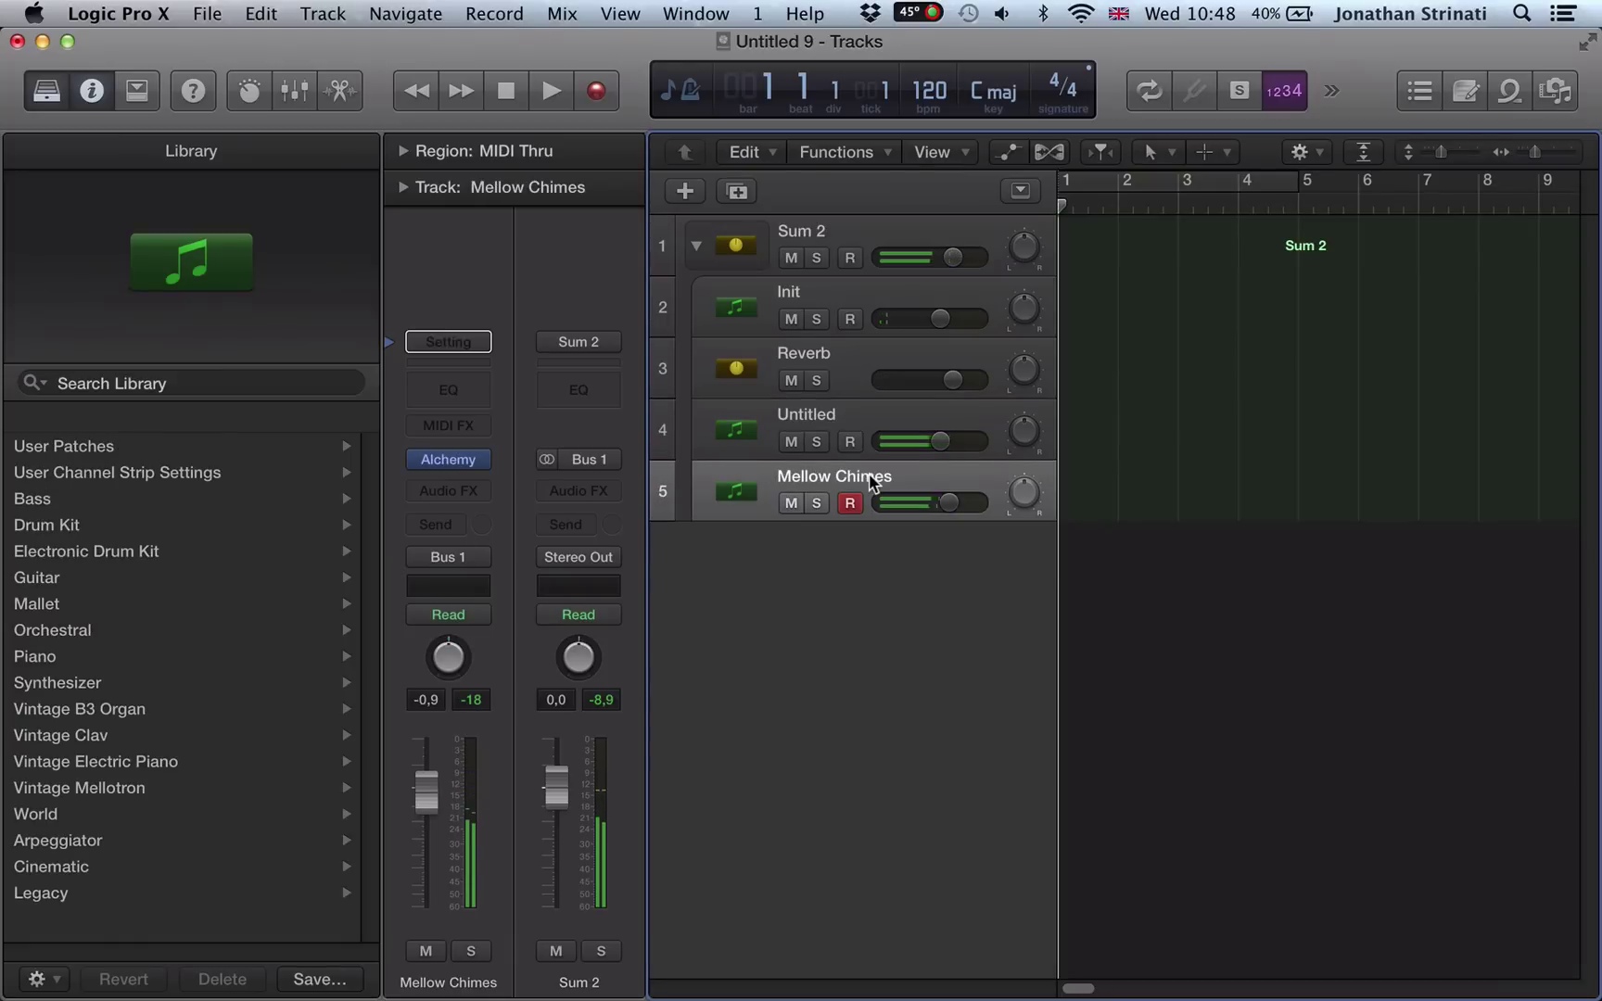
pyautogui.click(808, 229)
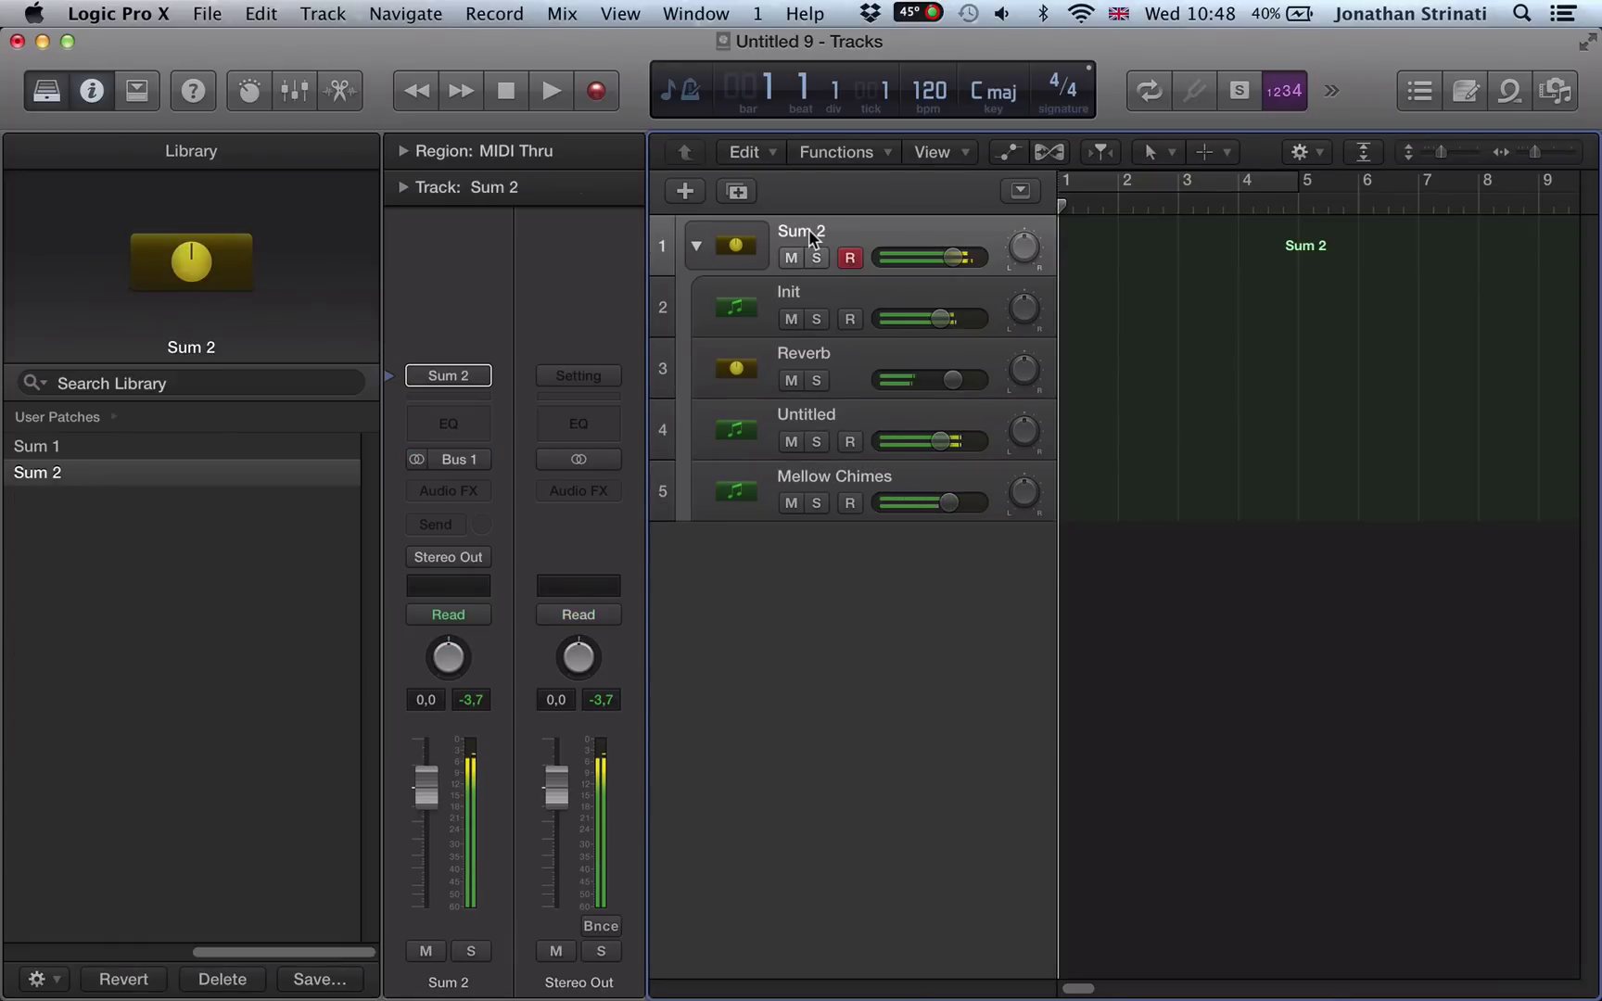